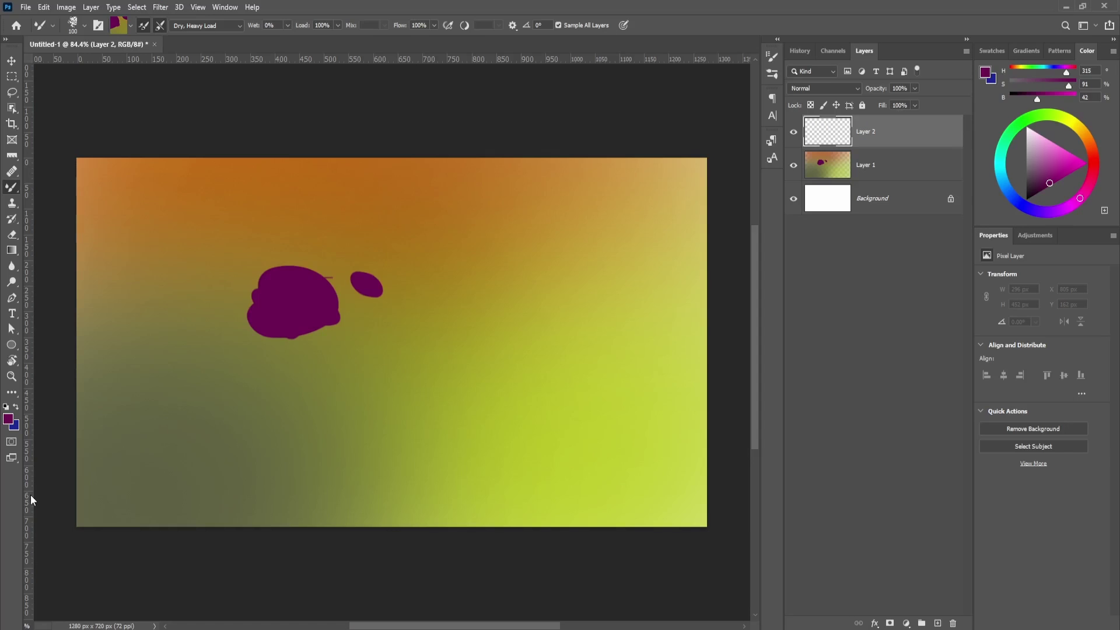
# Zoom in on the painting and make Layer 2 the active layer.
pyautogui.click(948, 351)
pyautogui.scroll(2, 572, 300)
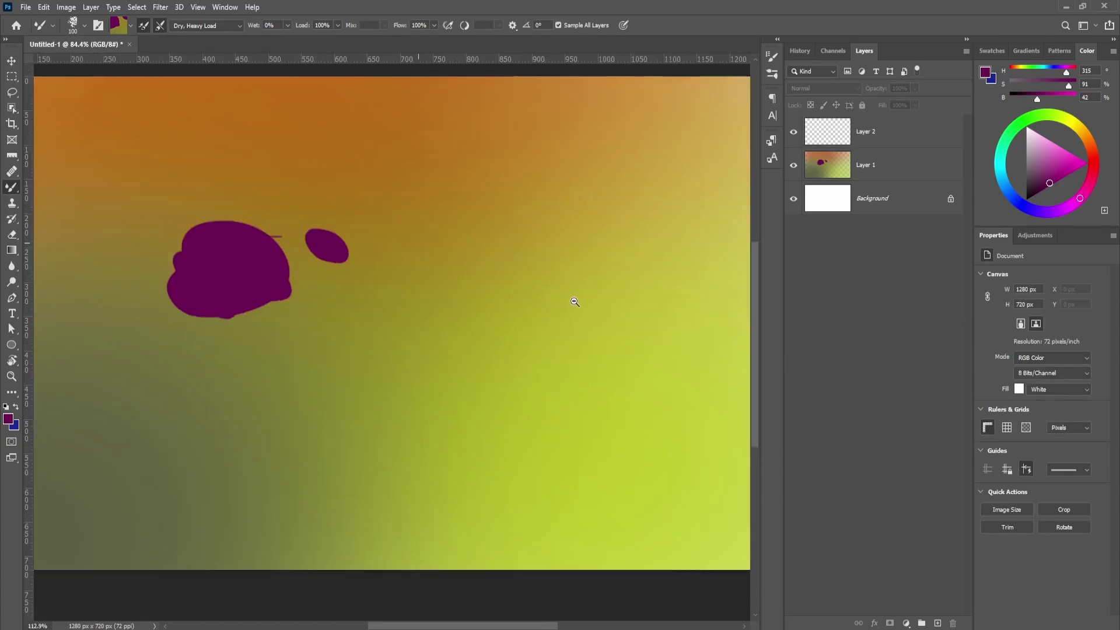
pyautogui.scroll(-2, 560, 310)
pyautogui.scroll(1, 489, 291)
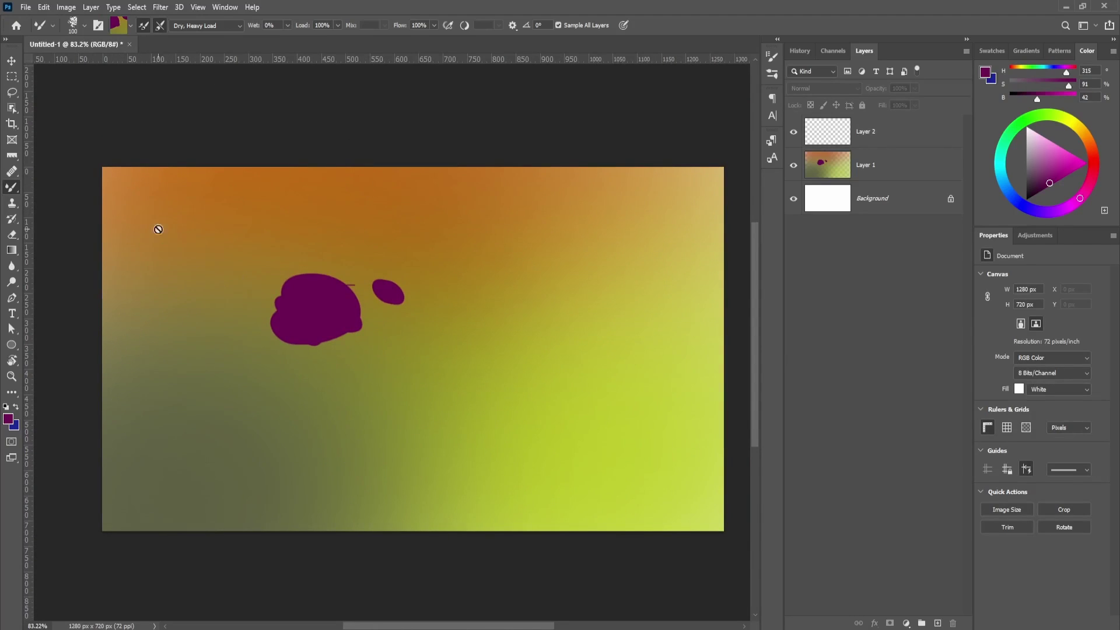
pyautogui.click(880, 135)
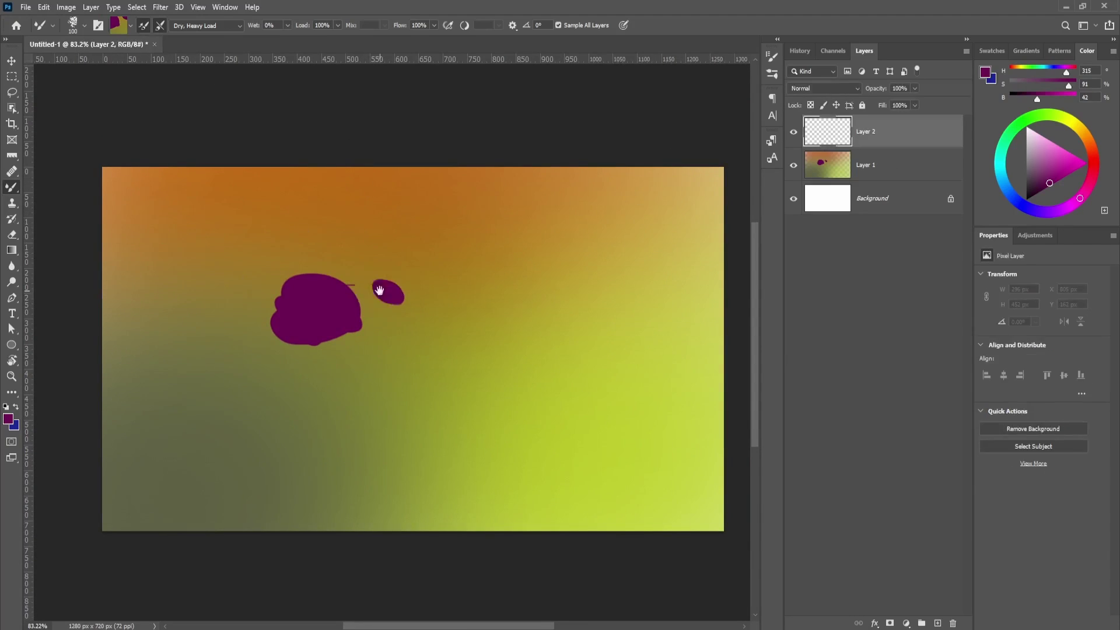
# Load the mixer brush with the blob's purple, pick a brush preset, and paint a stroke.
pyautogui.moveTo(379, 287); pyautogui.dragTo(355, 307)
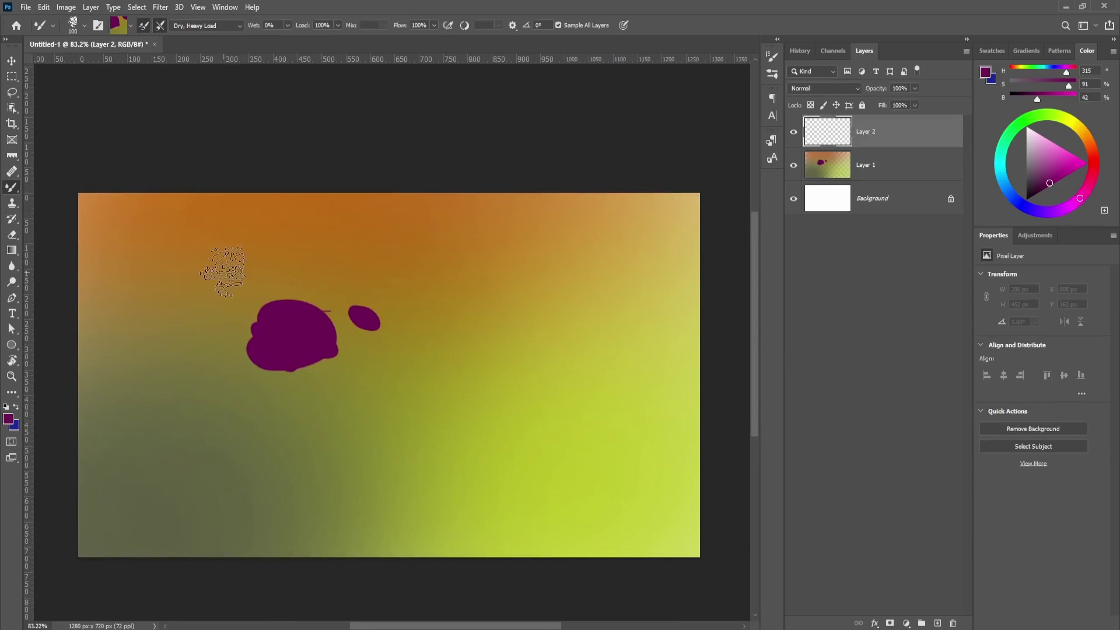
pyautogui.moveTo(463, 338)
pyautogui.mouseDown()
pyautogui.moveTo(452, 327)
pyautogui.moveTo(502, 257)
pyautogui.moveTo(408, 350)
pyautogui.moveTo(642, 245)
pyautogui.moveTo(572, 326)
pyautogui.mouseUp()
pyautogui.keyDown('alt'); pyautogui.click(353, 309); pyautogui.keyUp('alt')
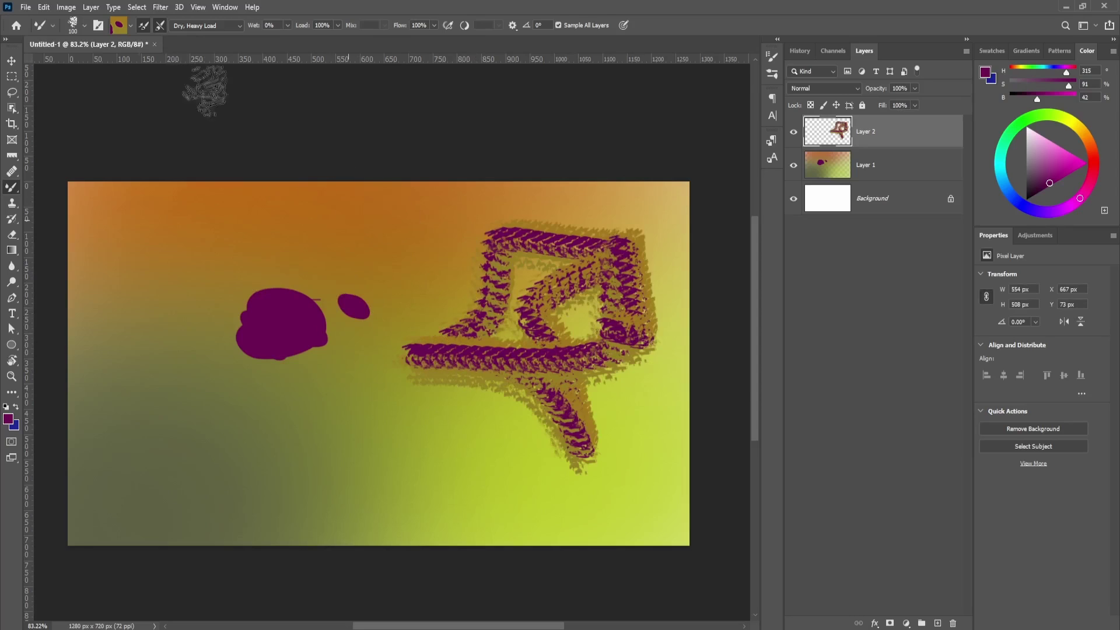
pyautogui.click(98, 25)
pyautogui.click(83, 25)
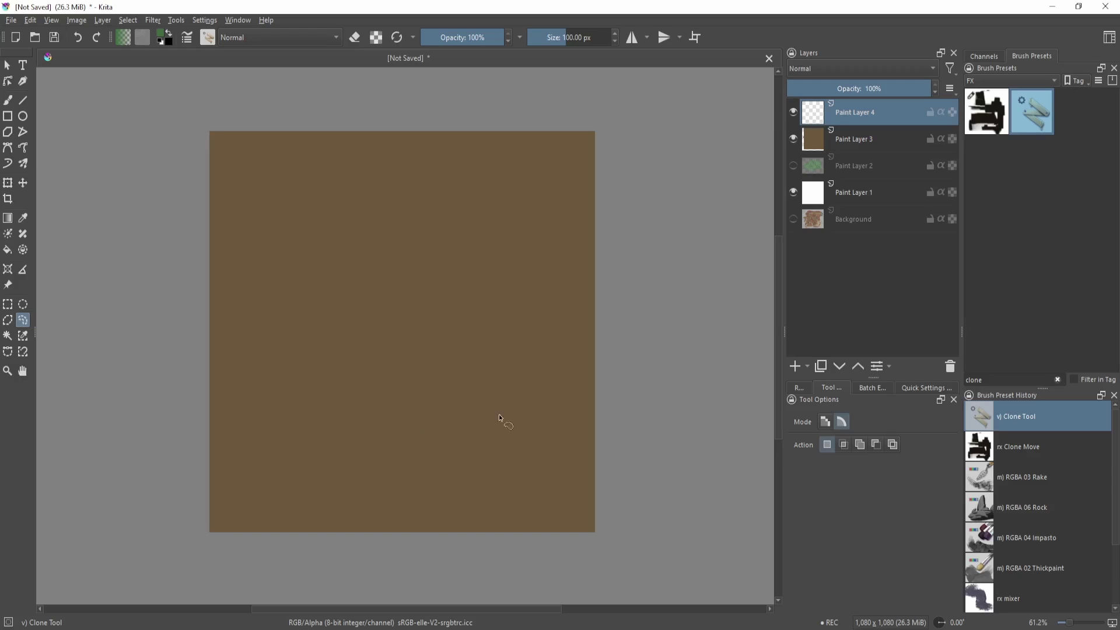
pyautogui.moveTo(561, 376); pyautogui.dragTo(548, 395)
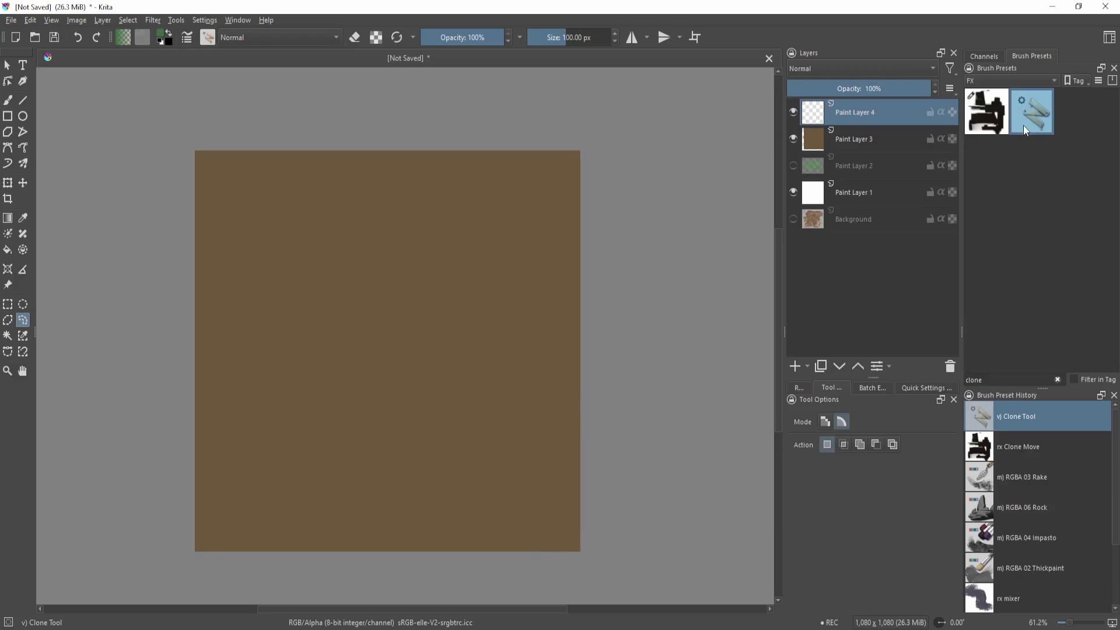
pyautogui.moveTo(1023, 125)
pyautogui.click(996, 382)
pyautogui.click(1014, 111)
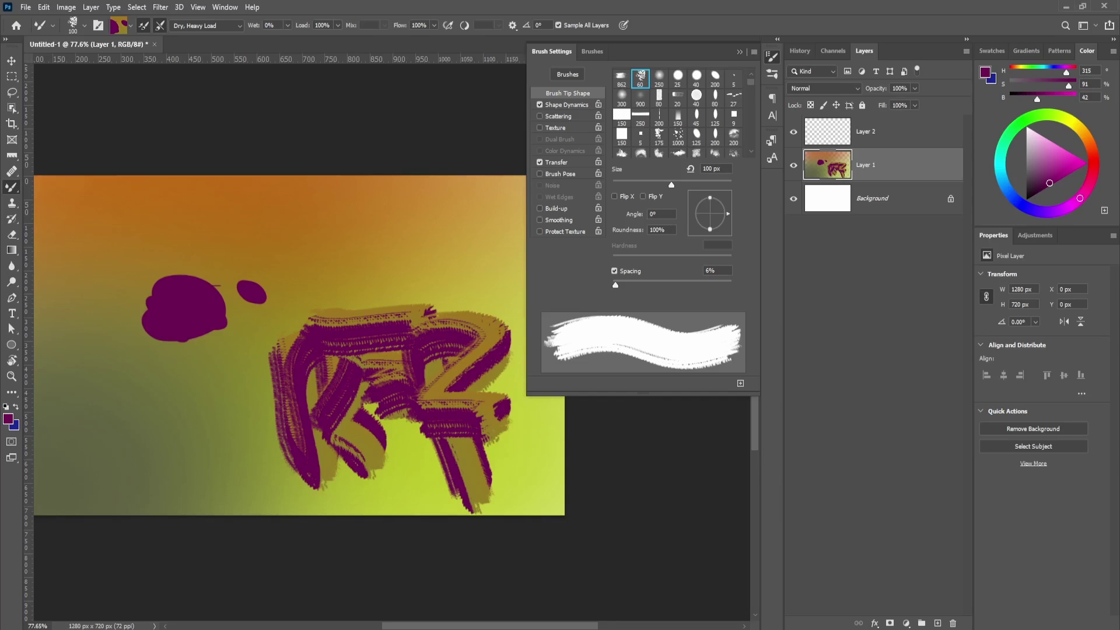
# With the Clone Stamp, paint a copy of the purple blob above the strokes and zoom to check it.
pyautogui.click(772, 56)
pyautogui.moveTo(471, 272); pyautogui.dragTo(522, 280)
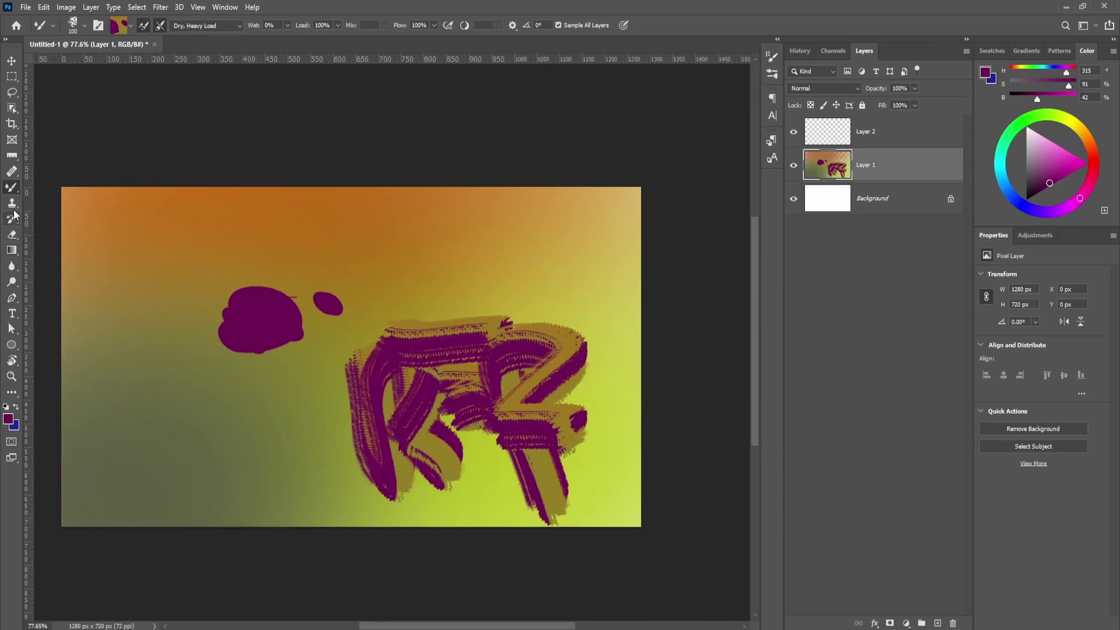
pyautogui.click(12, 210)
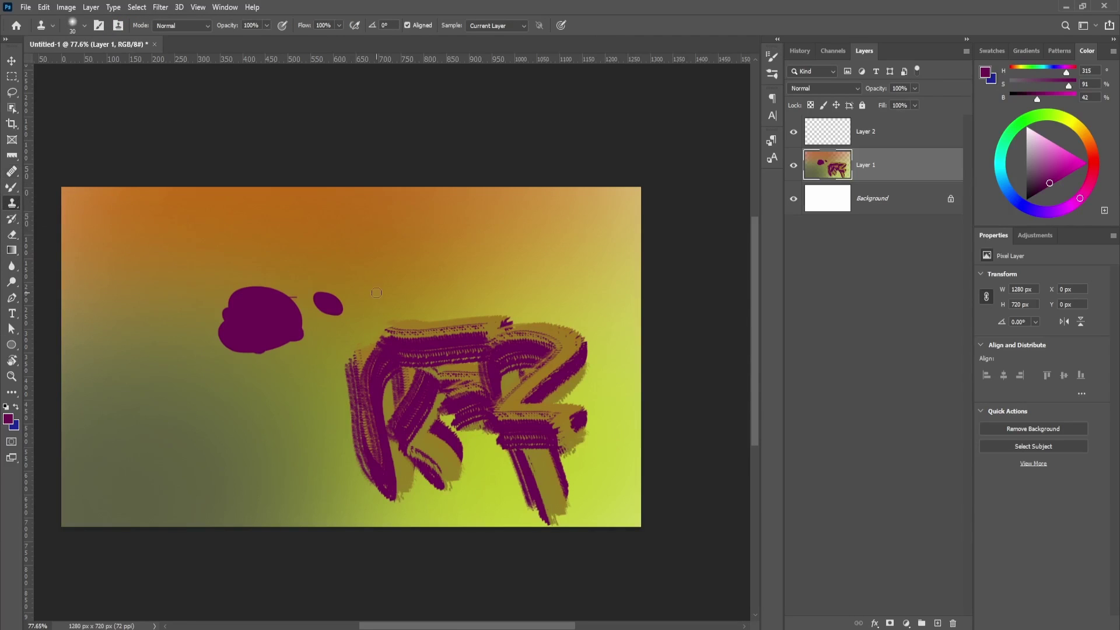
pyautogui.moveTo(422, 270); pyautogui.dragTo(412, 265)
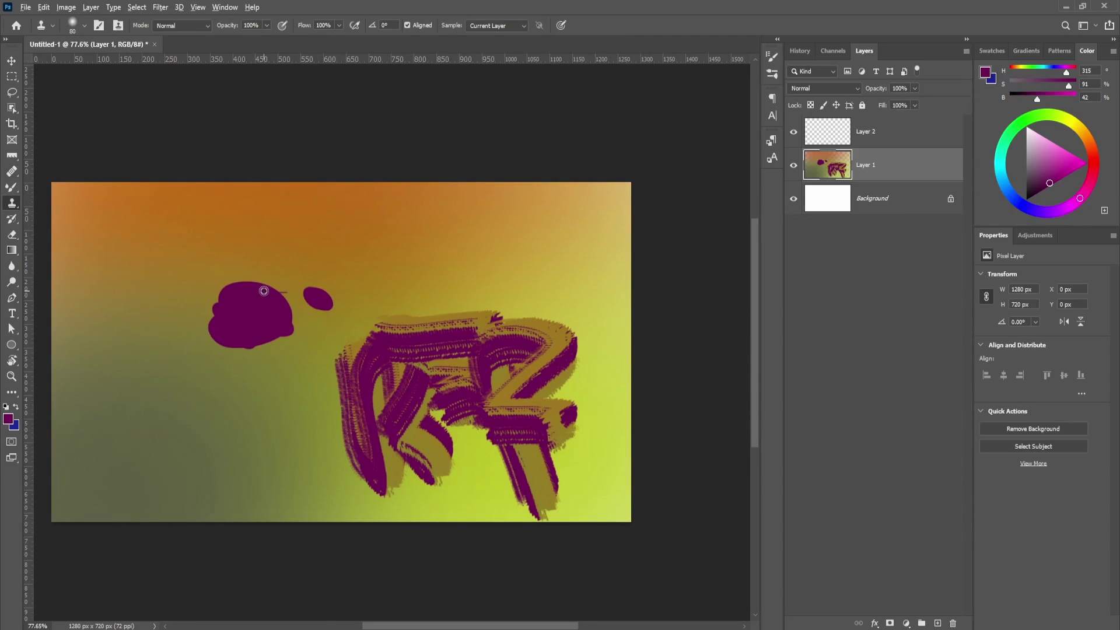
pyautogui.moveTo(505, 274)
pyautogui.mouseDown()
pyautogui.moveTo(514, 242)
pyautogui.moveTo(495, 232)
pyautogui.moveTo(487, 253)
pyautogui.moveTo(544, 257)
pyautogui.moveTo(506, 211)
pyautogui.moveTo(488, 261)
pyautogui.moveTo(508, 228)
pyautogui.moveTo(505, 282)
pyautogui.moveTo(473, 240)
pyautogui.moveTo(484, 292)
pyautogui.mouseUp()
pyautogui.keyDown('ctrl'); pyautogui.click(377, 397); pyautogui.keyUp('ctrl')
pyautogui.keyDown('ctrl'); pyautogui.keyDown('alt'); pyautogui.click(377, 397); pyautogui.keyUp('alt'); pyautogui.keyUp('ctrl')
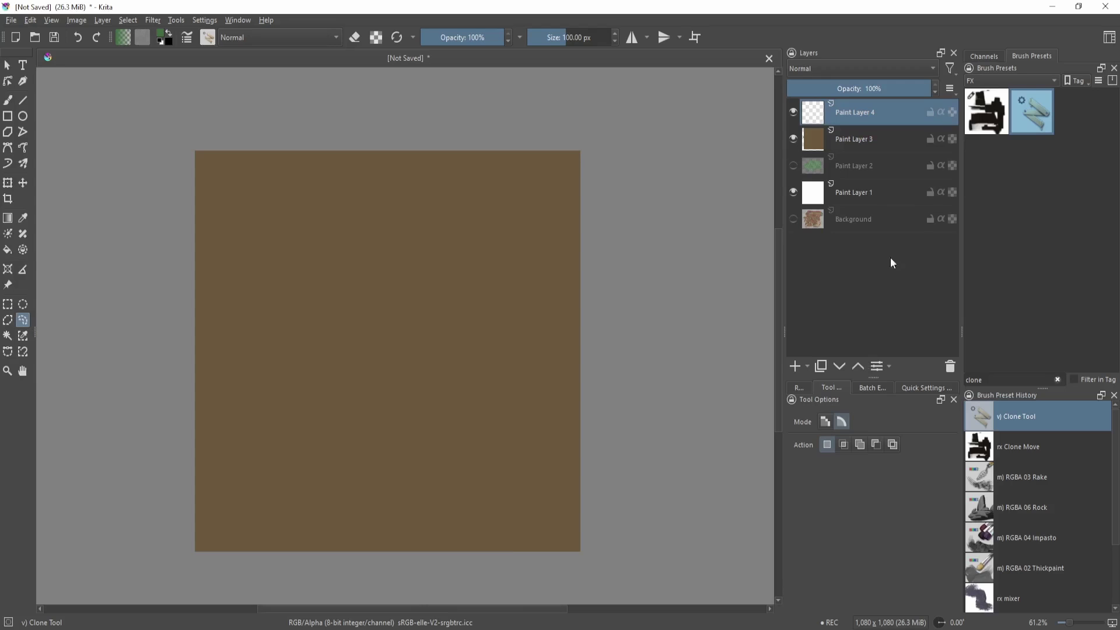
# Fill a small four-sided area on Paint Layer 3 with green and deselect it.
pyautogui.click(885, 140)
pyautogui.hotkey('shift', 'i')
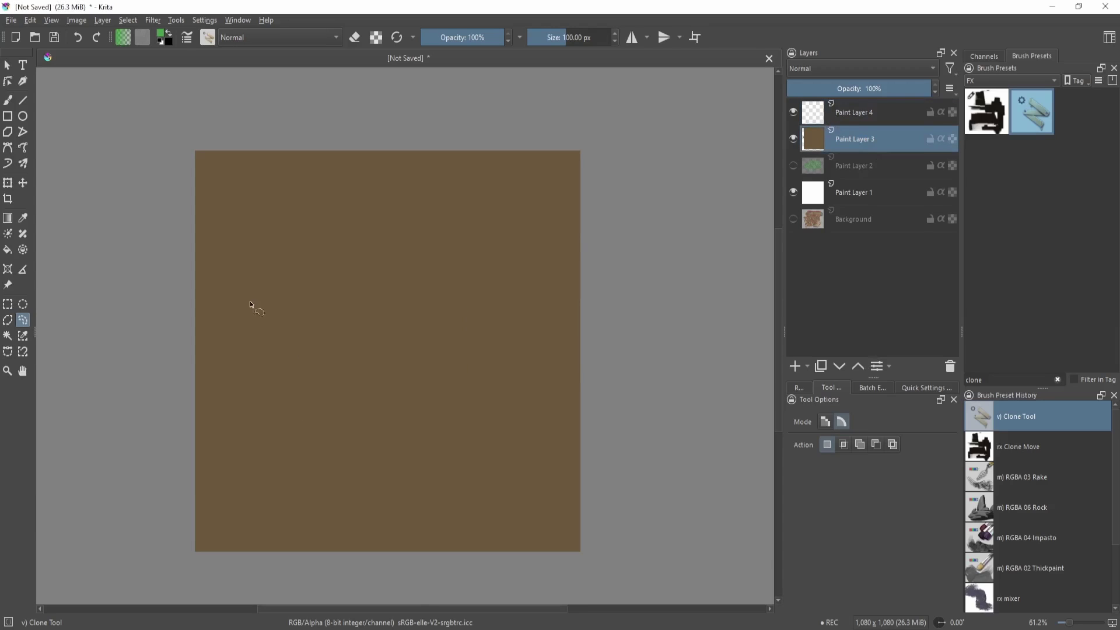
pyautogui.moveTo(234, 386); pyautogui.dragTo(242, 392)
pyautogui.hotkey('shift', 'BackSpace')
pyautogui.hotkey('ctrl', 'shift', 'a')
pyautogui.scroll(2, 308, 405)
pyautogui.scroll(2, 349, 397)
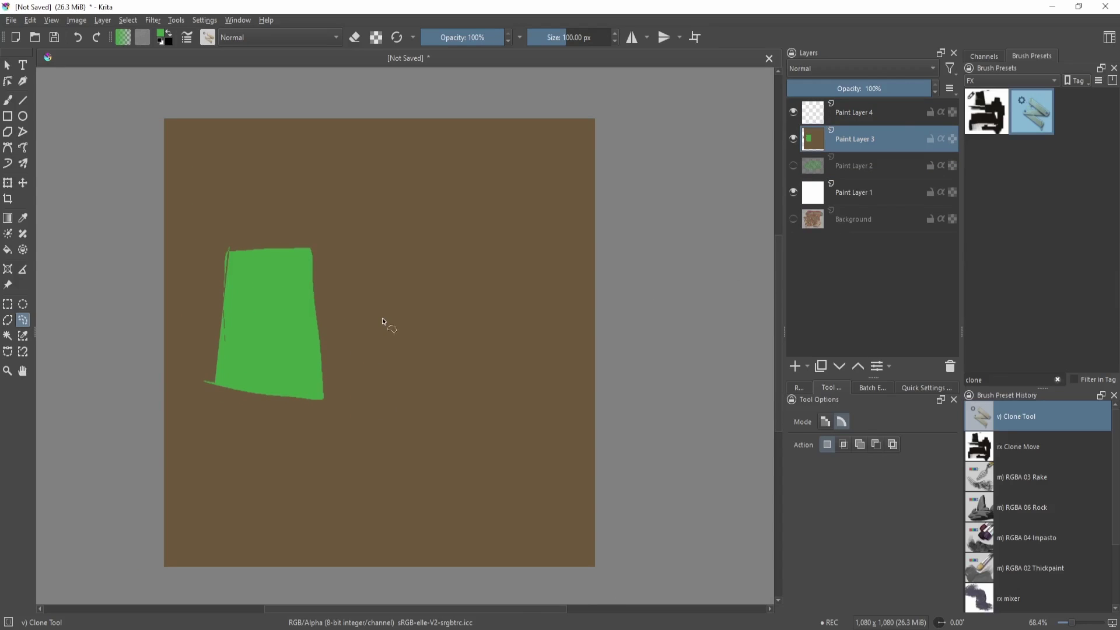
# Switch to the Clone Tool brush and set its source point on the green shape.
pyautogui.press('b')
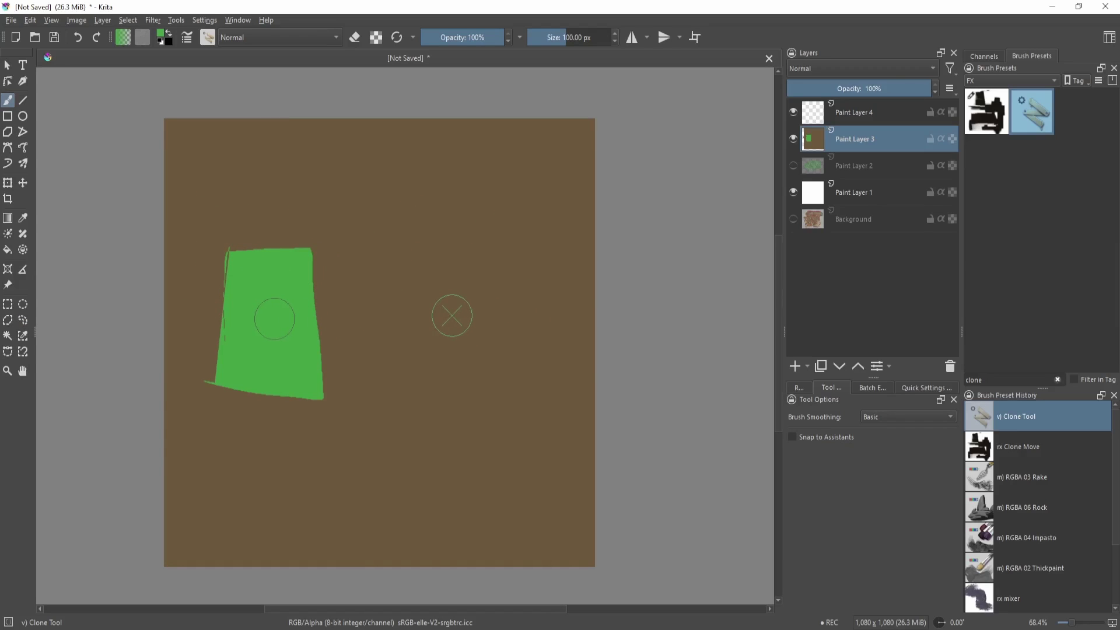
pyautogui.keyDown('ctrl'); pyautogui.click(270, 306); pyautogui.keyUp('ctrl')
pyautogui.keyDown('ctrl'); pyautogui.click(273, 320); pyautogui.keyUp('ctrl')
pyautogui.press('F5')
pyautogui.press('F5')
# In Canvas Input Settings, expand Tool Invocation, Alternate Invocation, Change Primary Setting and Pan Canvas shortcuts.
pyautogui.hotkey('ctrl', ',')
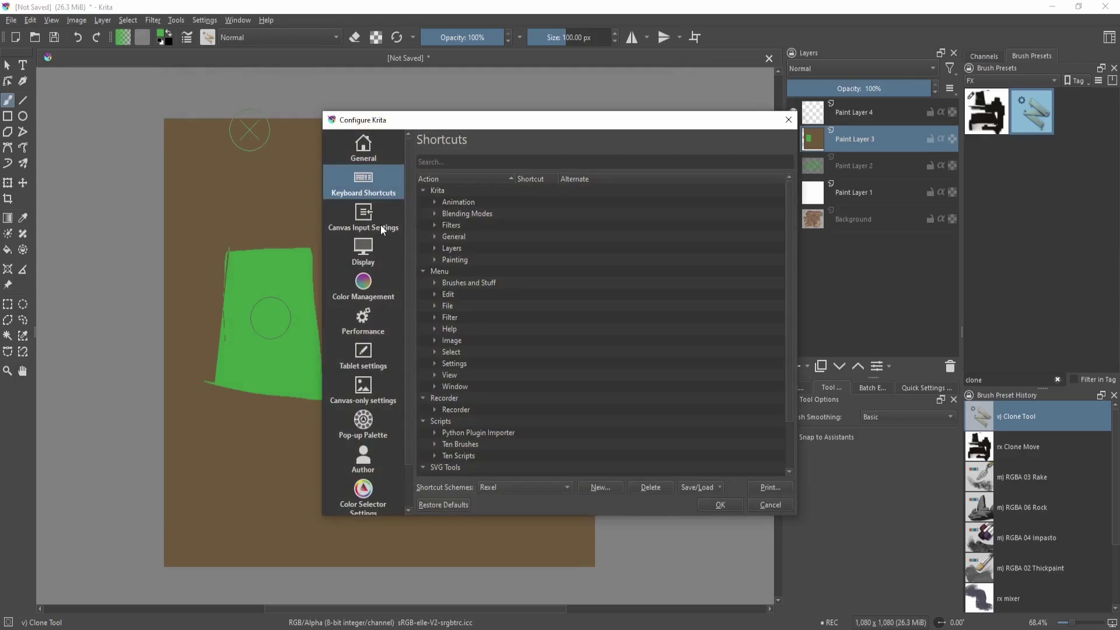
pyautogui.click(380, 224)
pyautogui.click(473, 186)
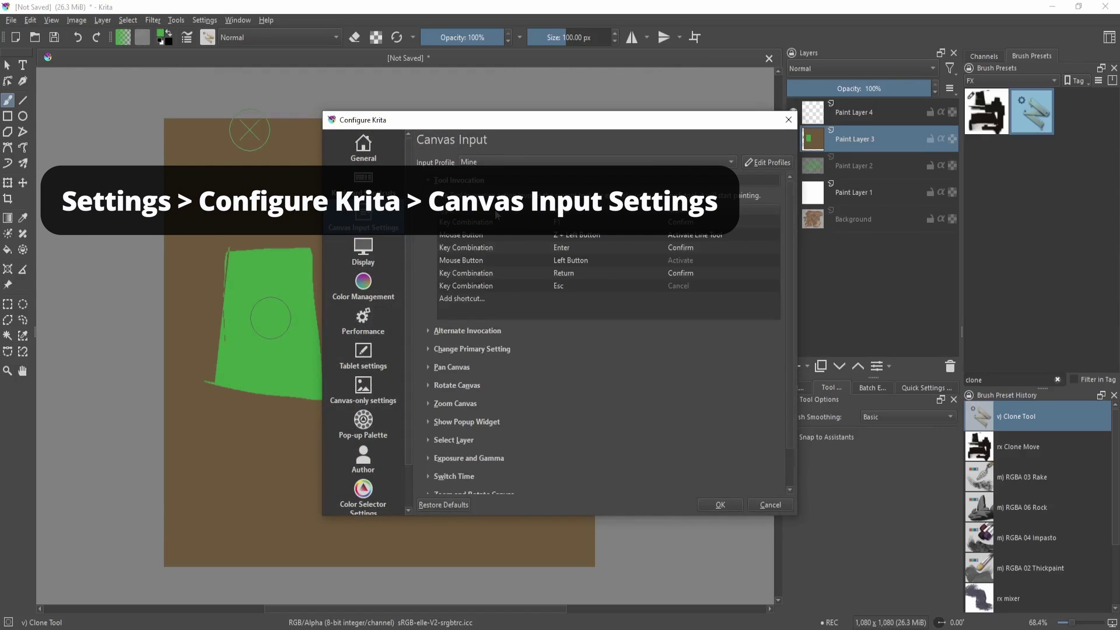
pyautogui.click(467, 330)
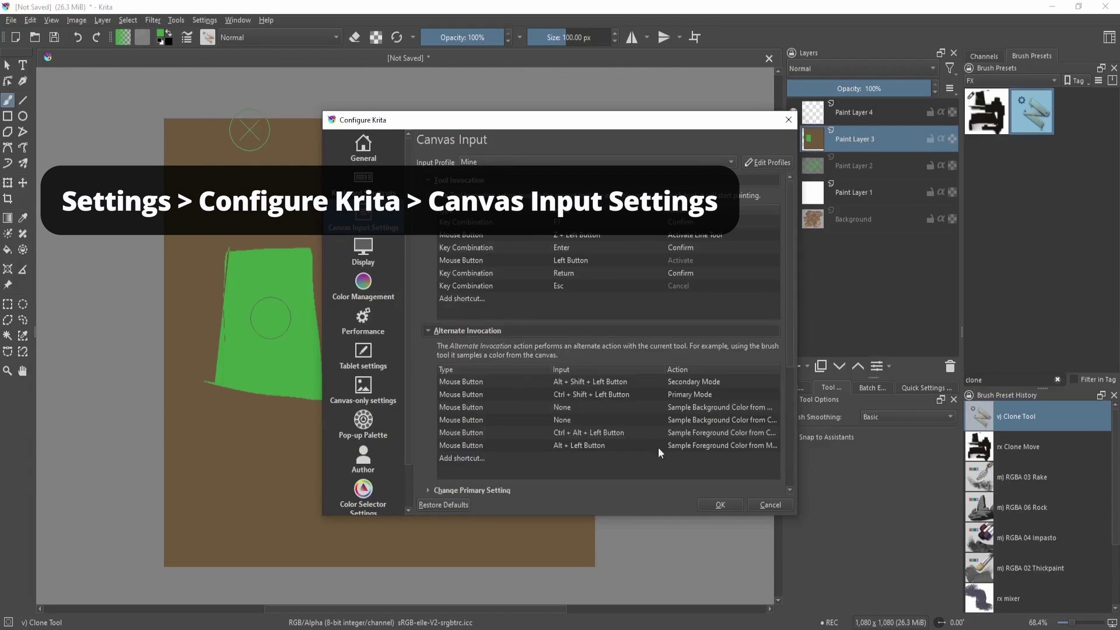
pyautogui.scroll(-1, 610, 424)
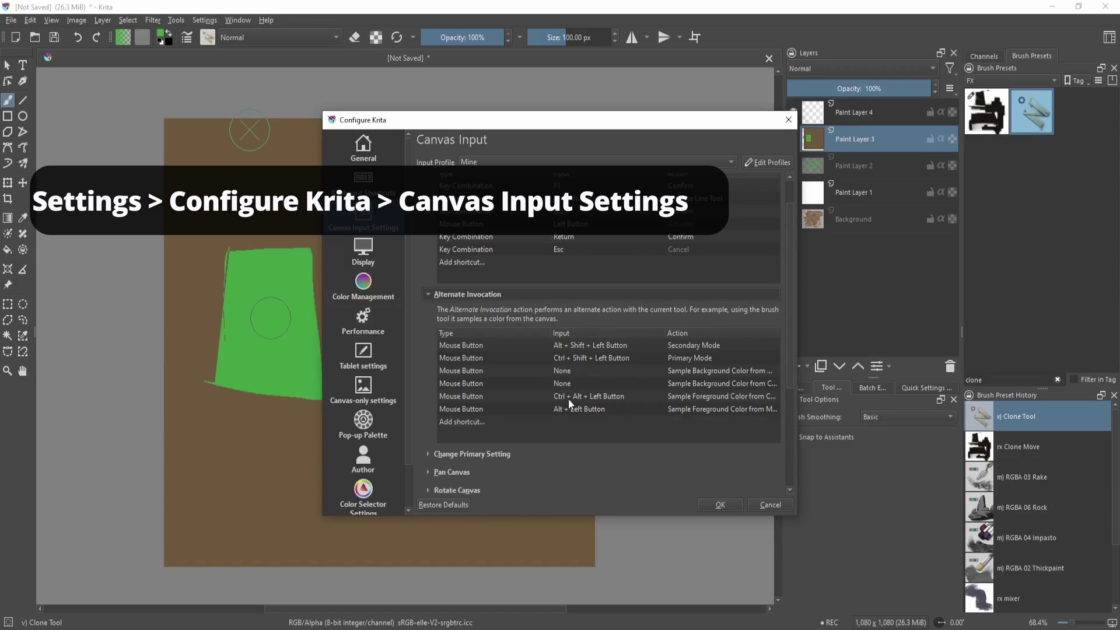
pyautogui.scroll(-2, 563, 419)
pyautogui.click(510, 382)
pyautogui.scroll(-2, 556, 416)
pyautogui.scroll(-2, 555, 415)
pyautogui.click(470, 394)
pyautogui.scroll(6, 536, 432)
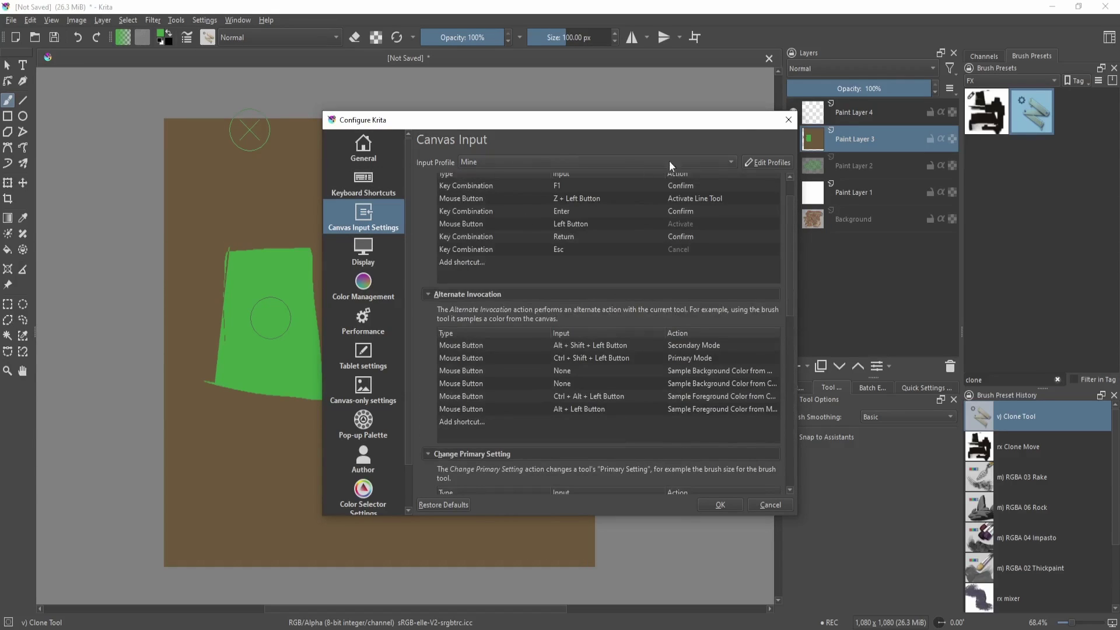
pyautogui.scroll(1, 642, 374)
# Cancel the settings, set the clone source at the green shape's centre, and paint a copy to its right.
pyautogui.click(772, 506)
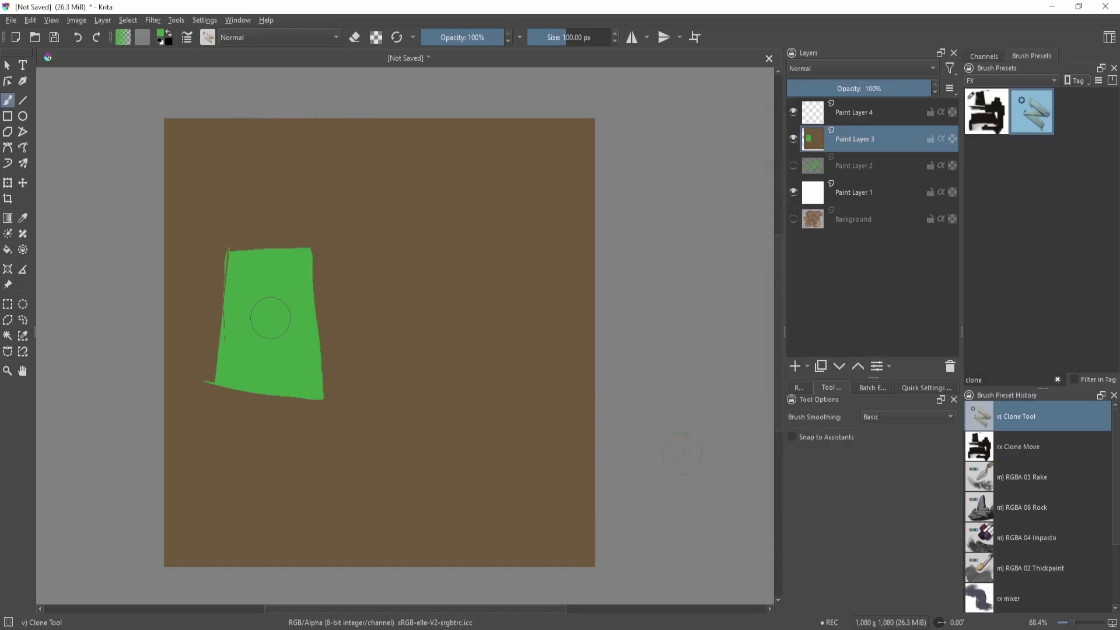
pyautogui.moveTo(432, 285)
pyautogui.mouseDown()
pyautogui.moveTo(443, 329)
pyautogui.moveTo(433, 313)
pyautogui.moveTo(450, 293)
pyautogui.mouseUp()
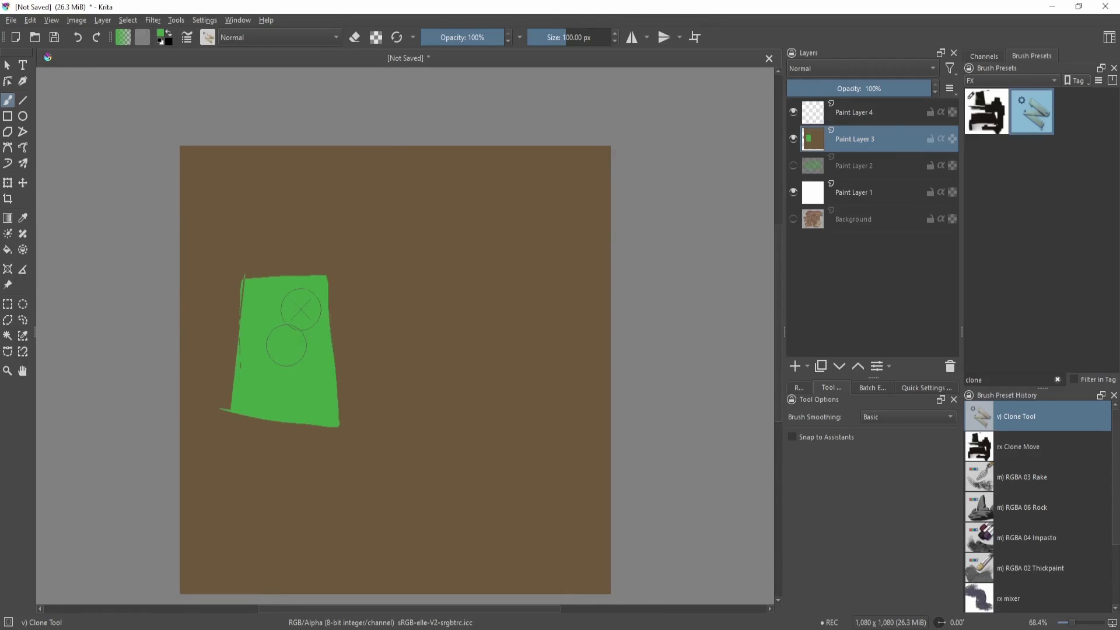
pyautogui.keyDown('ctrl'); pyautogui.click(288, 348); pyautogui.keyUp('ctrl')
pyautogui.moveTo(481, 348)
pyautogui.mouseDown()
pyautogui.moveTo(525, 342)
pyautogui.moveTo(462, 283)
pyautogui.moveTo(445, 433)
pyautogui.moveTo(513, 409)
pyautogui.moveTo(528, 379)
pyautogui.moveTo(478, 430)
pyautogui.moveTo(421, 410)
pyautogui.moveTo(528, 264)
pyautogui.moveTo(452, 431)
pyautogui.moveTo(474, 269)
pyautogui.moveTo(434, 317)
pyautogui.mouseUp()
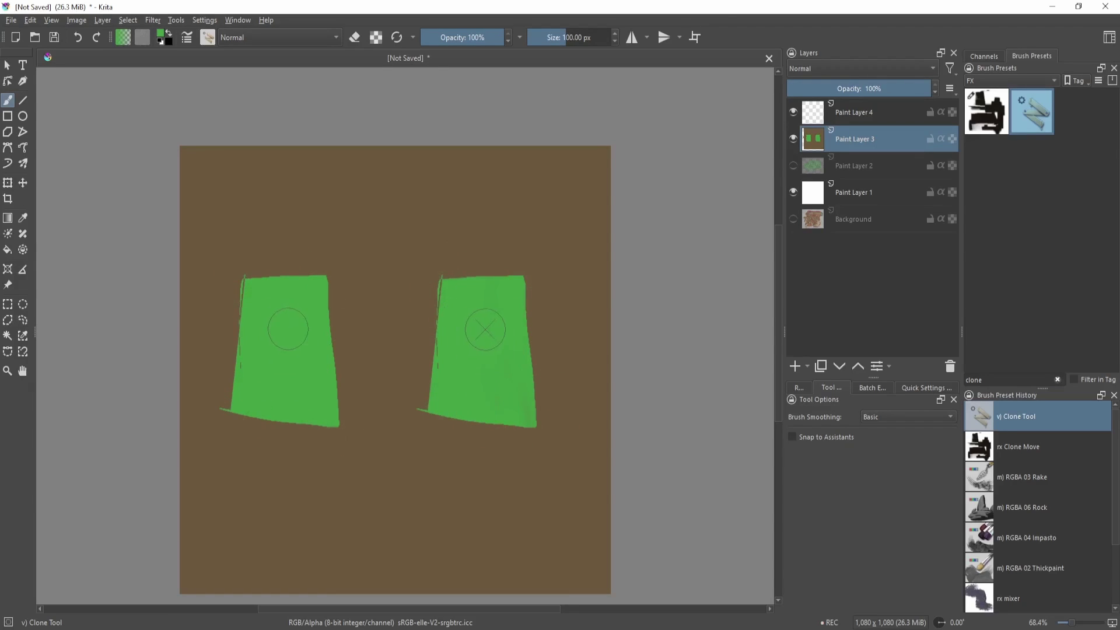
pyautogui.scroll(-1, 436, 310)
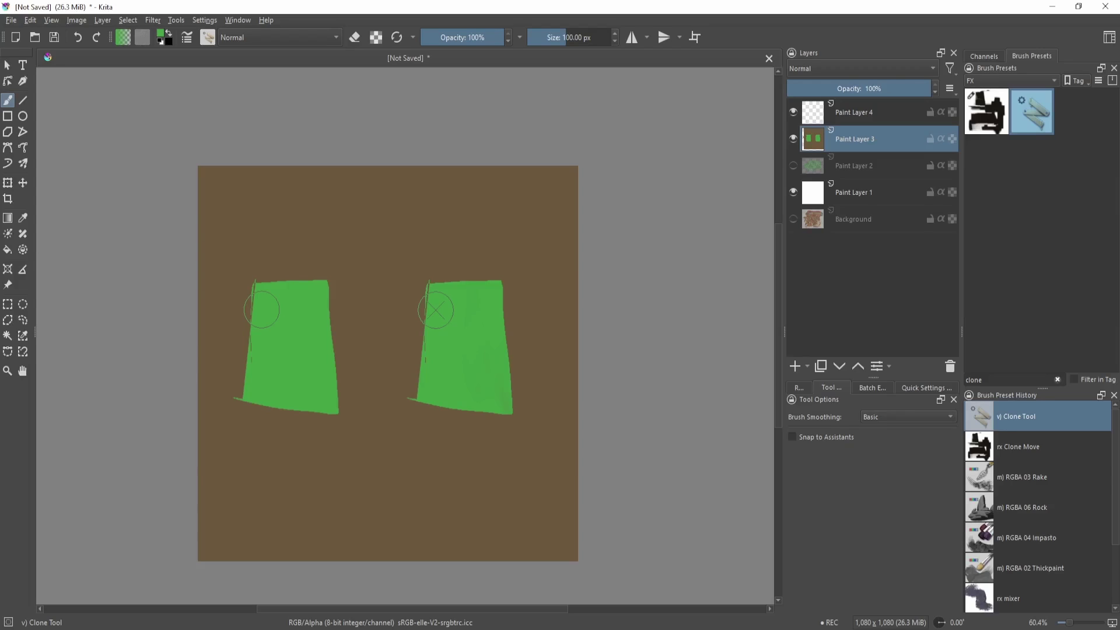
# Lasso the left green shape, copy it to a new layer, and move the copy right.
pyautogui.hotkey('ctrl', 'r')
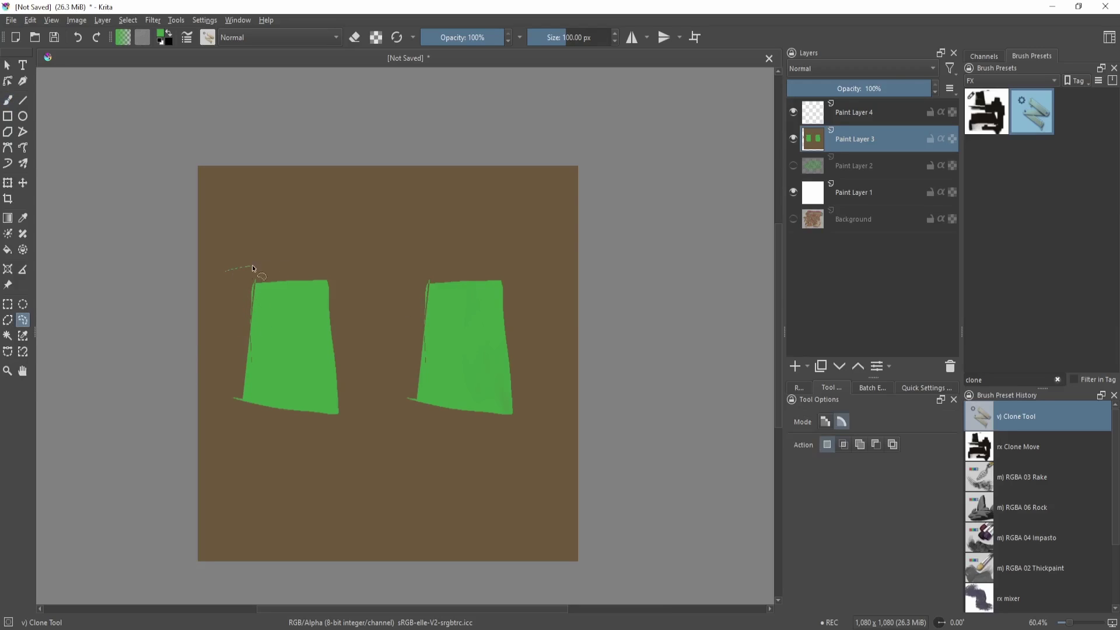
pyautogui.moveTo(170, 421); pyautogui.dragTo(215, 297)
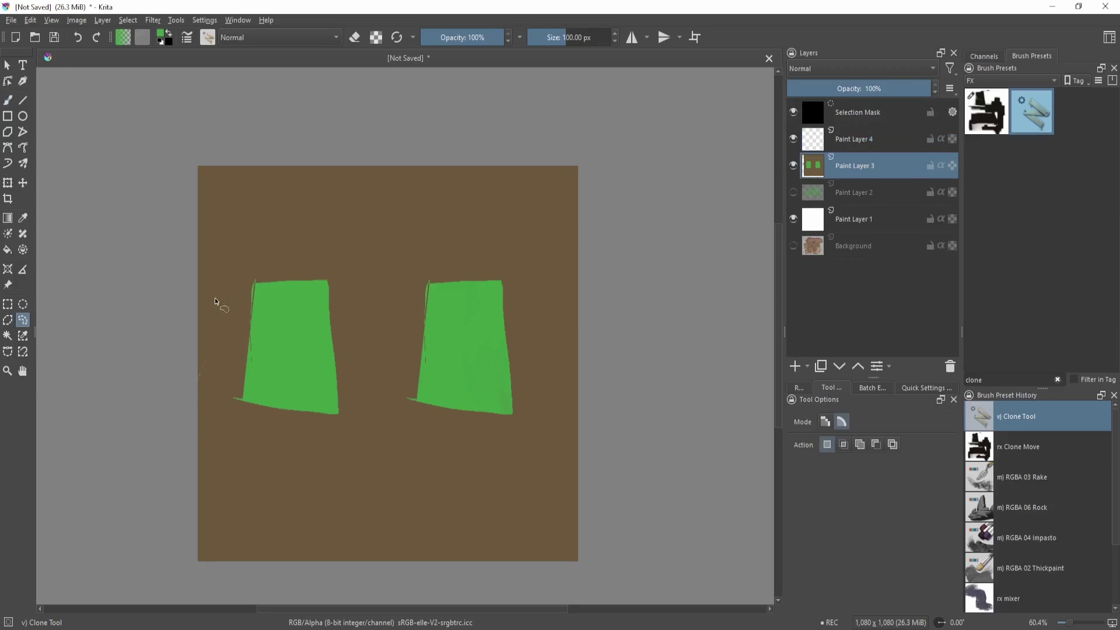
pyautogui.hotkey('ctrl', 'alt', 'j')
pyautogui.press('t')
pyautogui.moveTo(283, 356)
pyautogui.mouseDown()
pyautogui.moveTo(424, 360)
pyautogui.moveTo(455, 380)
pyautogui.moveTo(455, 342)
pyautogui.moveTo(467, 383)
pyautogui.mouseUp()
# Squash, widen and rotate the copy about 70°, then undo back to remove the stray strip.
pyautogui.hotkey('ctrl', 't')
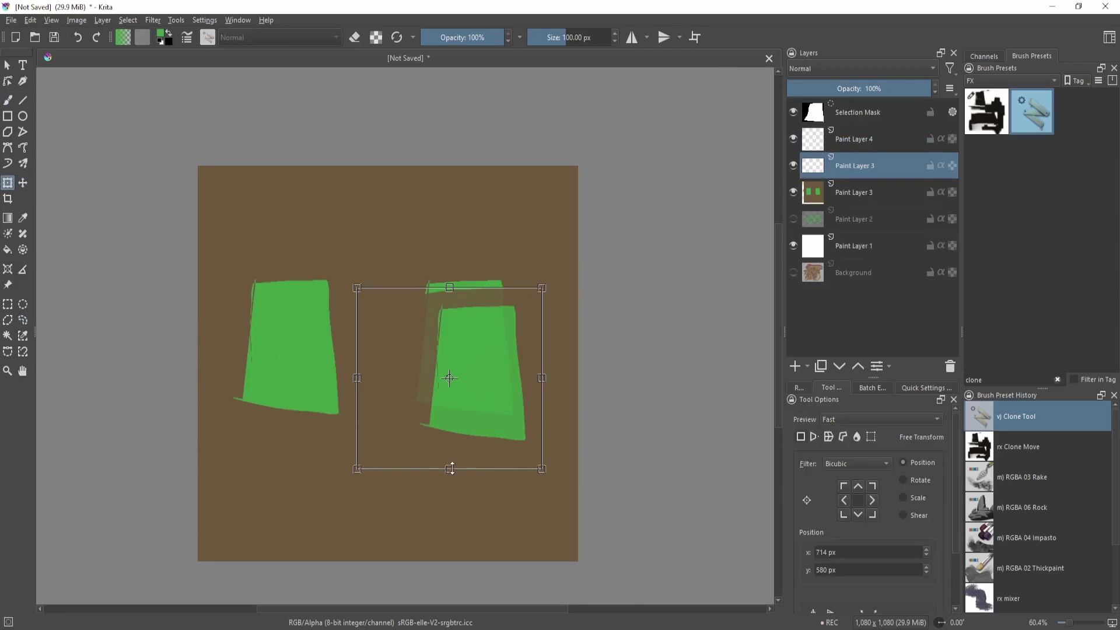
pyautogui.moveTo(449, 469); pyautogui.dragTo(449, 393)
pyautogui.moveTo(541, 340); pyautogui.dragTo(612, 340)
pyautogui.moveTo(513, 329); pyautogui.dragTo(488, 308)
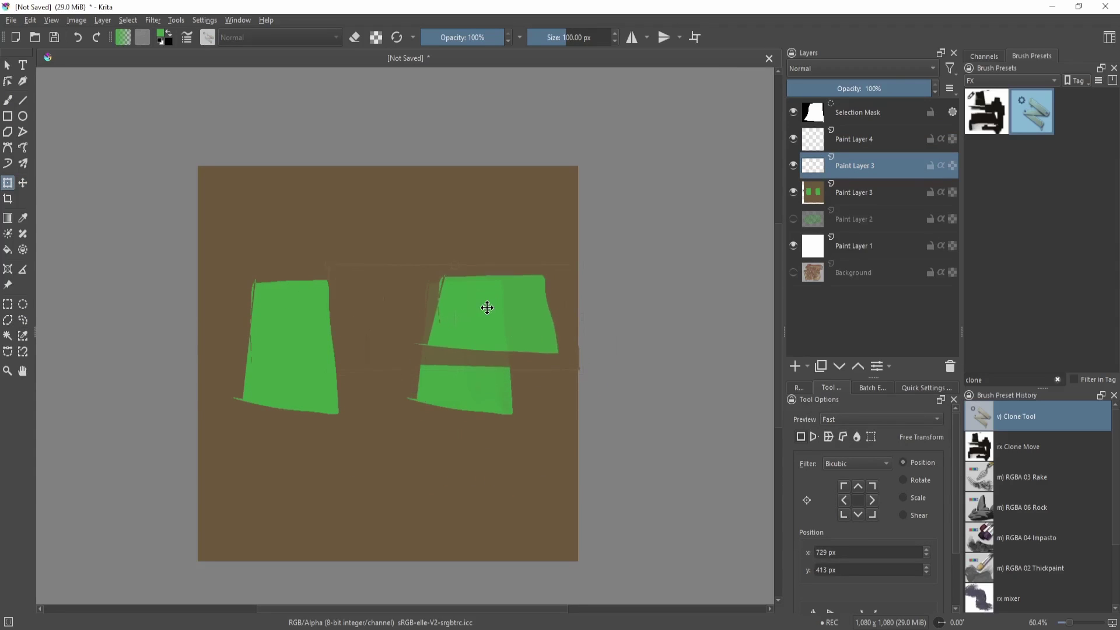
pyautogui.moveTo(623, 306); pyautogui.dragTo(496, 195)
pyautogui.moveTo(445, 268); pyautogui.dragTo(442, 315)
pyautogui.press('Return')
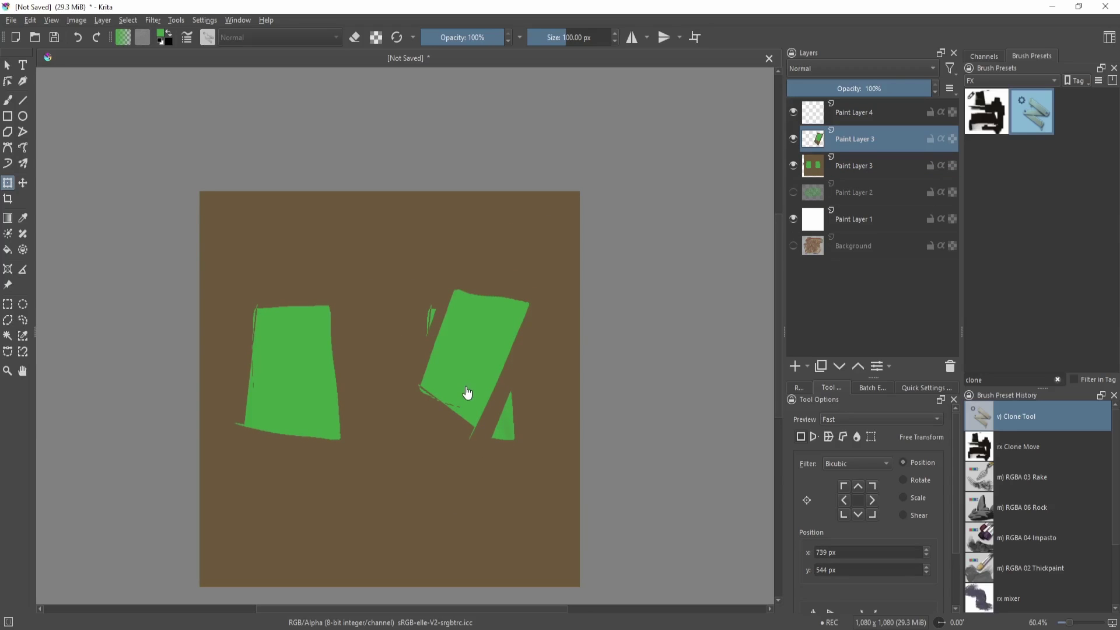
pyautogui.hotkey('ctrl', 'z')
pyautogui.hotkey('ctrl', 'z')
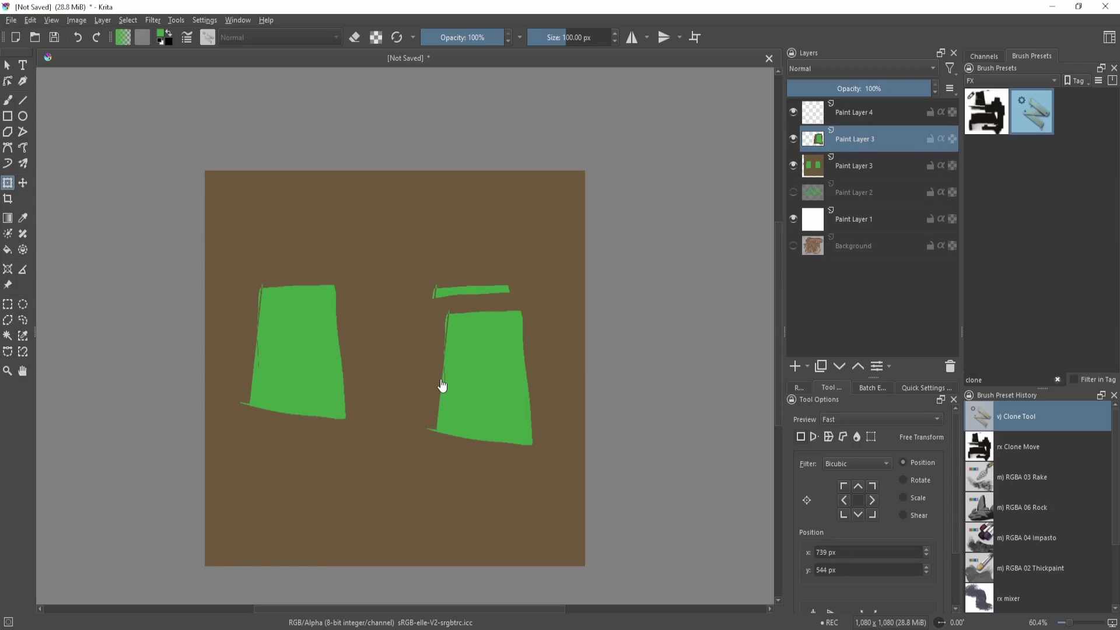
pyautogui.hotkey('ctrl', 'z')
pyautogui.hotkey('ctrl', 'z')
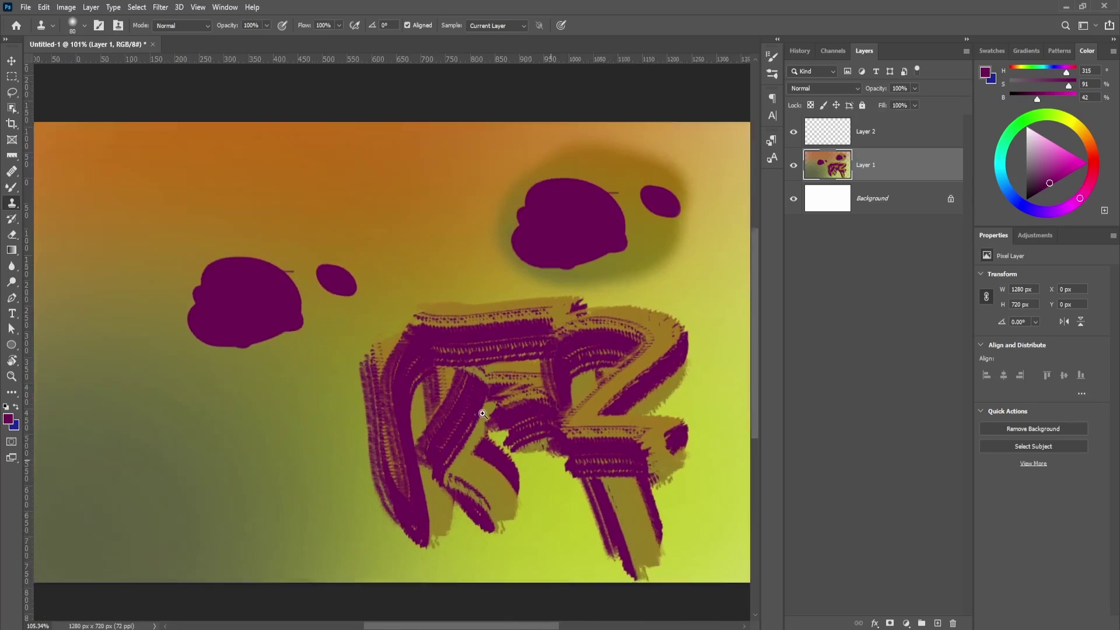
# Zoom out, shrink the brush, and smear a mixer-brush stroke beside the small purple blob.
pyautogui.moveTo(483, 414)
pyautogui.mouseDown()
pyautogui.moveTo(488, 388)
pyautogui.moveTo(449, 379)
pyautogui.mouseUp()
pyautogui.press('b')
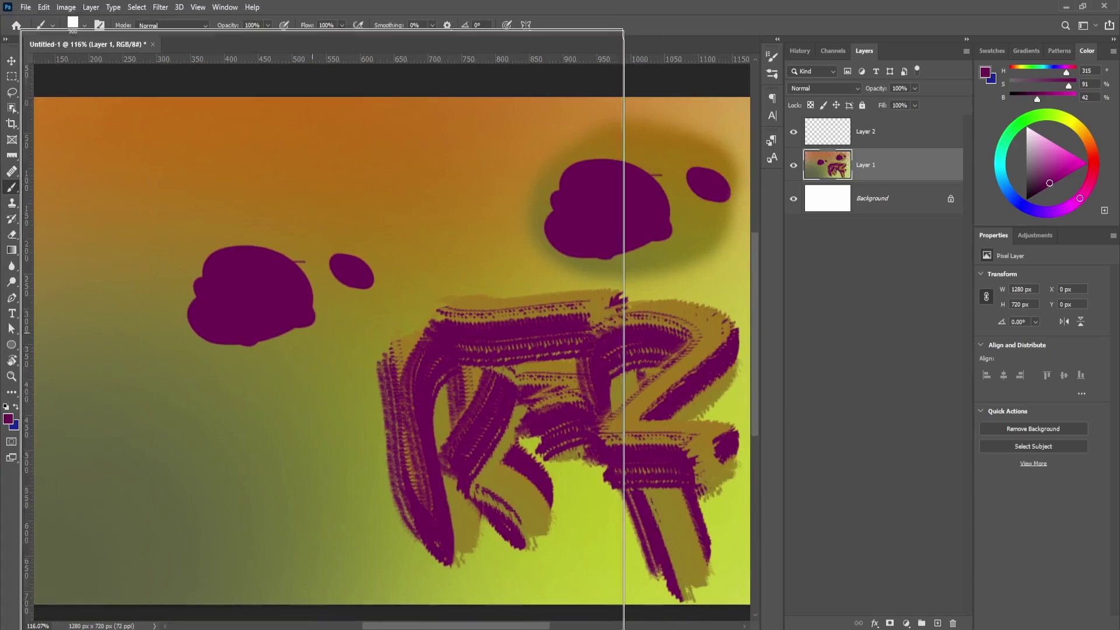
pyautogui.press('[')
pyautogui.press('[')
pyautogui.press('[')
pyautogui.press('[')
pyautogui.press('[')
pyautogui.press('[')
pyautogui.press('[')
pyautogui.press('[')
pyautogui.hotkey('shift', 'b')
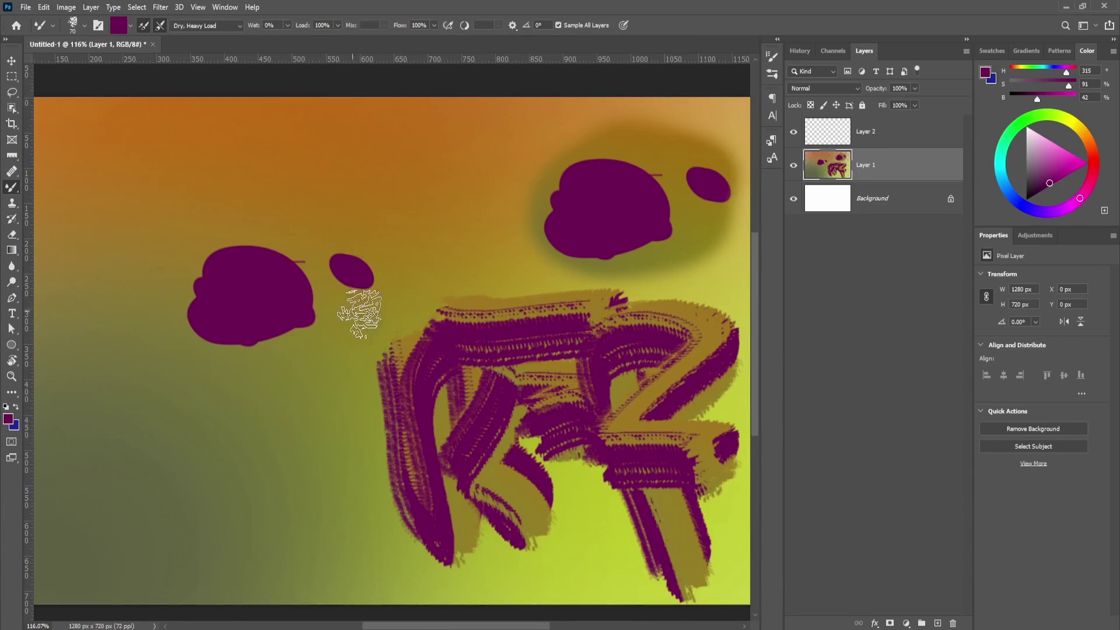
pyautogui.moveTo(305, 290)
pyautogui.mouseDown()
pyautogui.moveTo(374, 402)
pyautogui.moveTo(344, 465)
pyautogui.moveTo(364, 476)
pyautogui.moveTo(258, 439)
pyautogui.moveTo(375, 504)
pyautogui.moveTo(441, 462)
pyautogui.moveTo(310, 431)
pyautogui.moveTo(356, 384)
pyautogui.moveTo(428, 411)
pyautogui.moveTo(354, 438)
pyautogui.moveTo(399, 482)
pyautogui.moveTo(278, 444)
pyautogui.moveTo(337, 400)
pyautogui.moveTo(290, 317)
pyautogui.moveTo(252, 354)
pyautogui.moveTo(236, 323)
pyautogui.moveTo(271, 439)
pyautogui.moveTo(419, 480)
pyautogui.moveTo(433, 511)
pyautogui.moveTo(467, 401)
pyautogui.moveTo(360, 399)
pyautogui.moveTo(320, 357)
pyautogui.moveTo(326, 455)
pyautogui.mouseUp()
pyautogui.scroll(8, 327, 455)
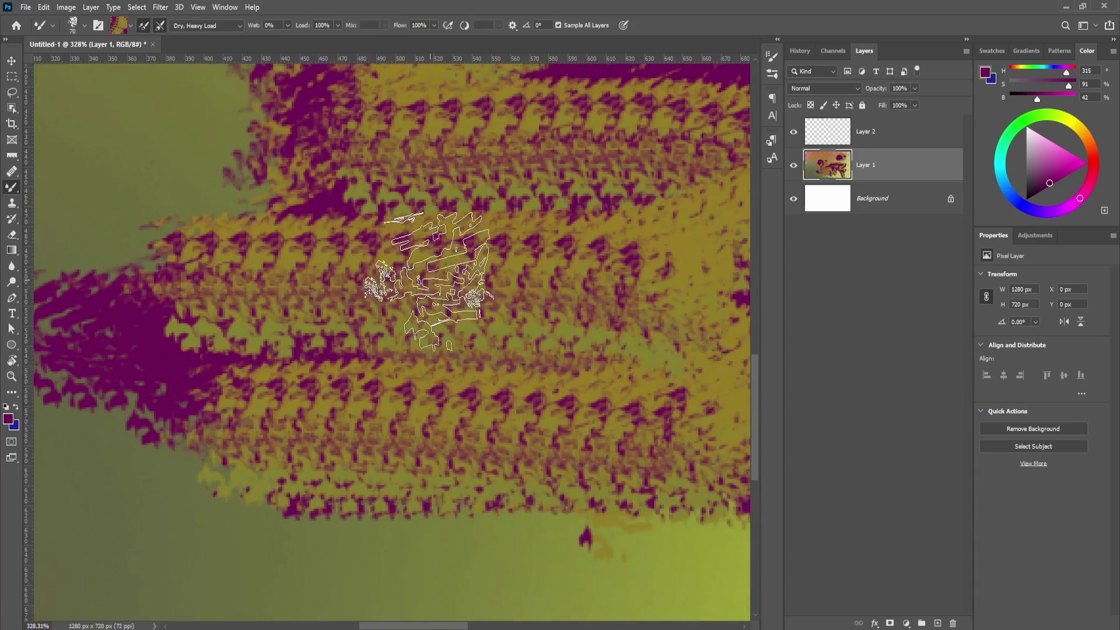
pyautogui.moveTo(460, 330); pyautogui.dragTo(430, 357)
pyautogui.scroll(-5, 429, 357)
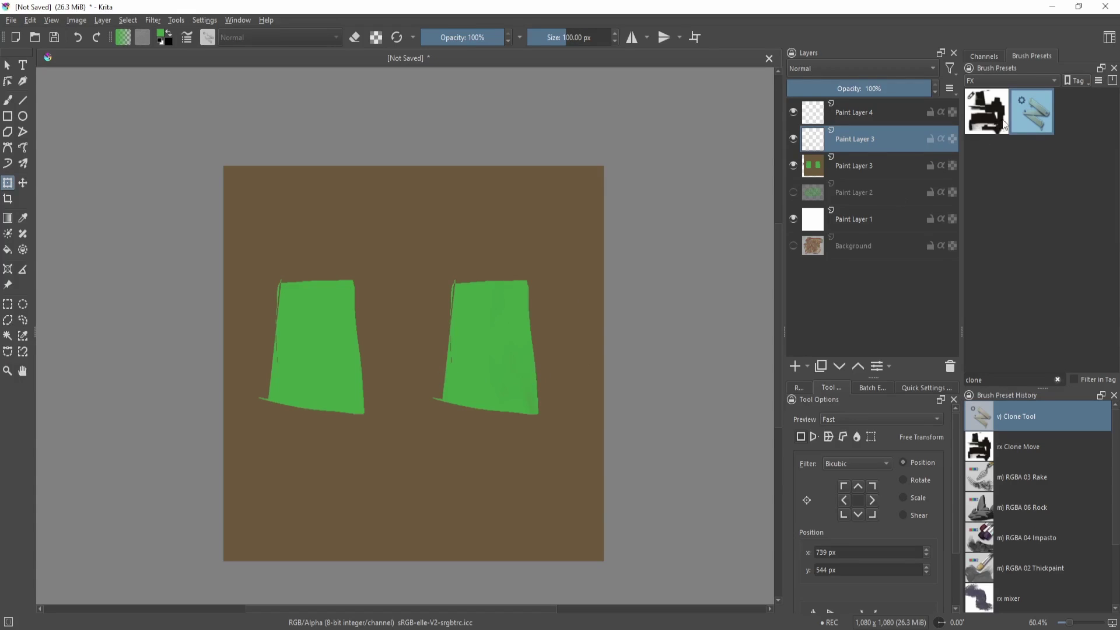
# Ready the Clone Tool preset on the layer holding both green quadrilaterals.
pyautogui.moveTo(1033, 120)
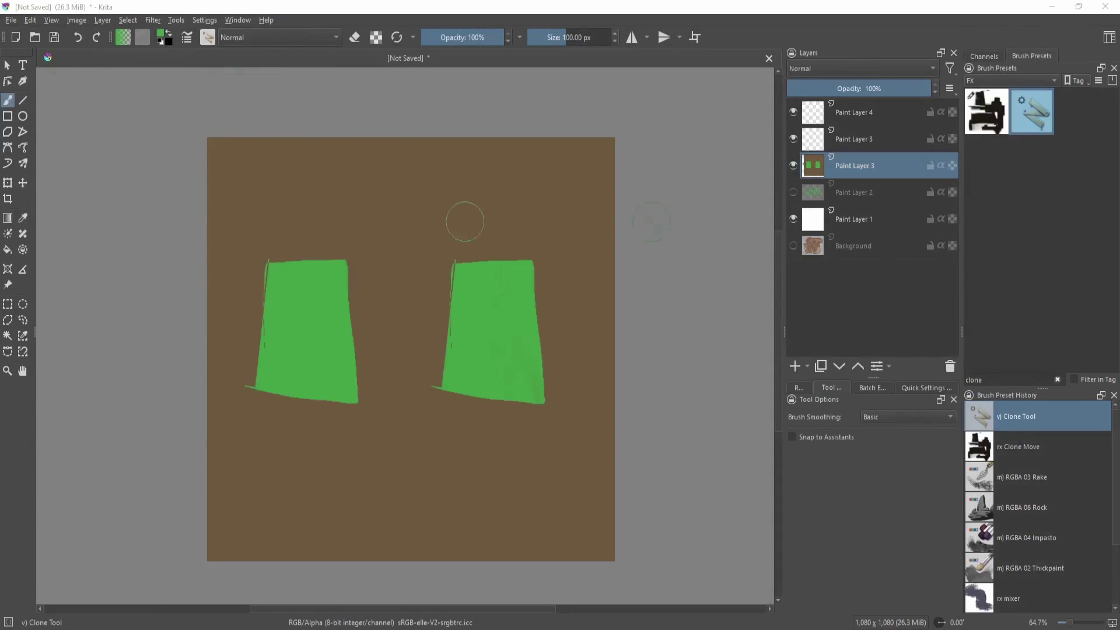
# In the Clone Tool's brush editor, uncheck Source point move under Painting Mode.
pyautogui.click(187, 38)
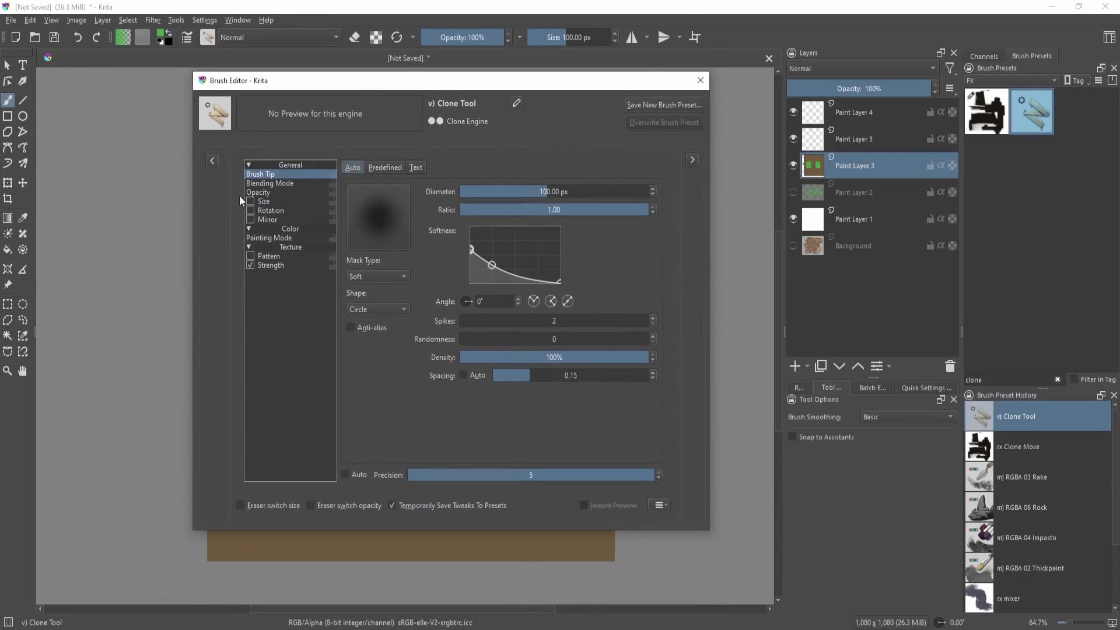
pyautogui.click(295, 236)
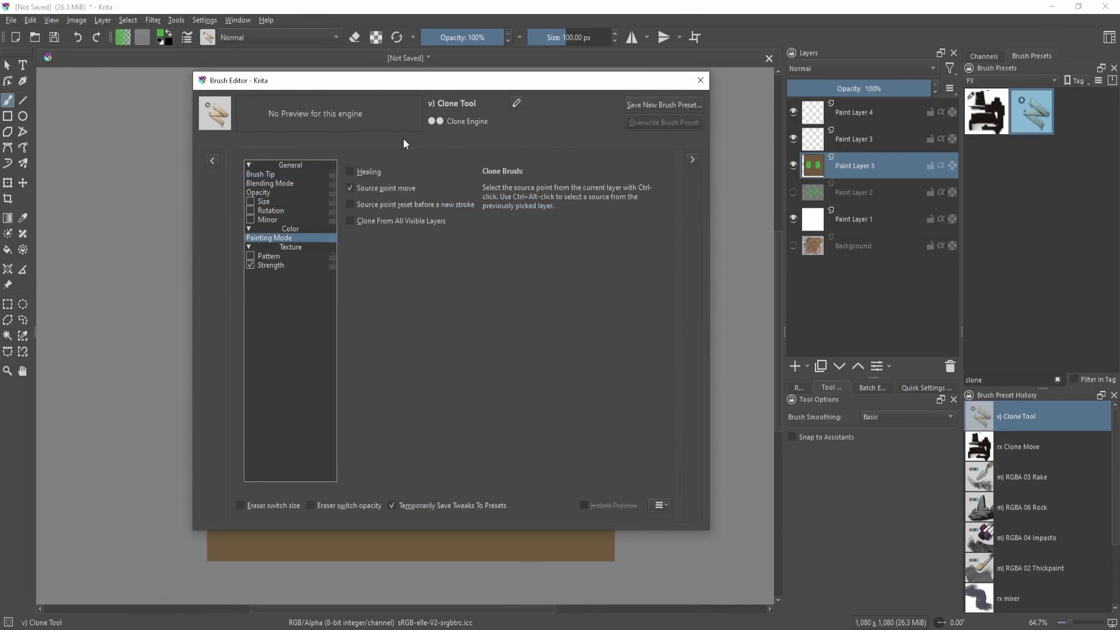
pyautogui.click(355, 188)
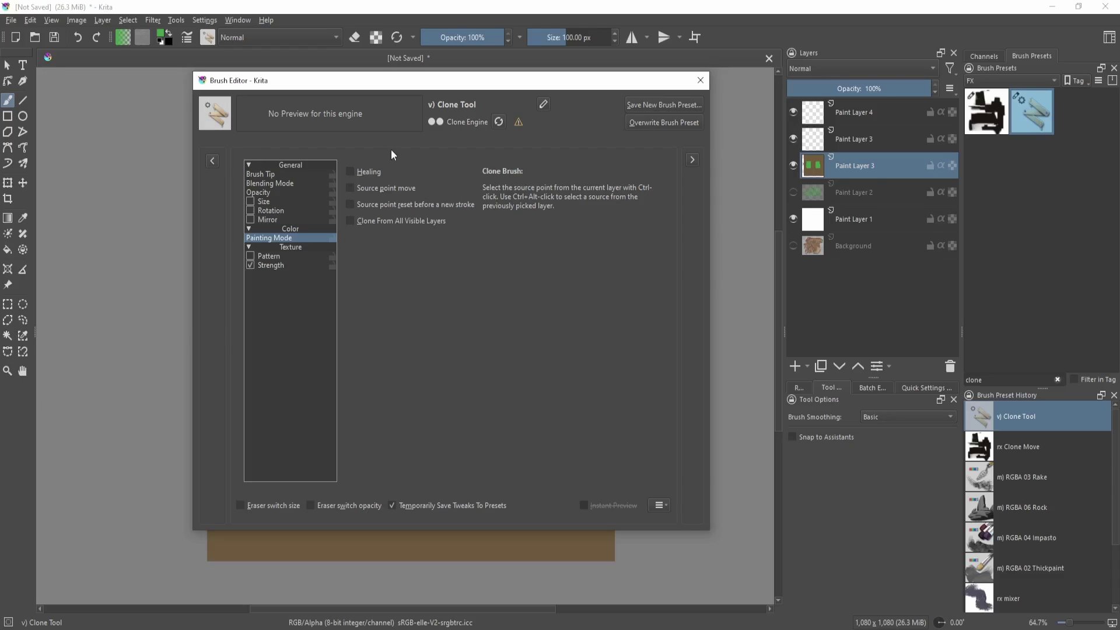
pyautogui.moveTo(443, 89); pyautogui.dragTo(621, 98)
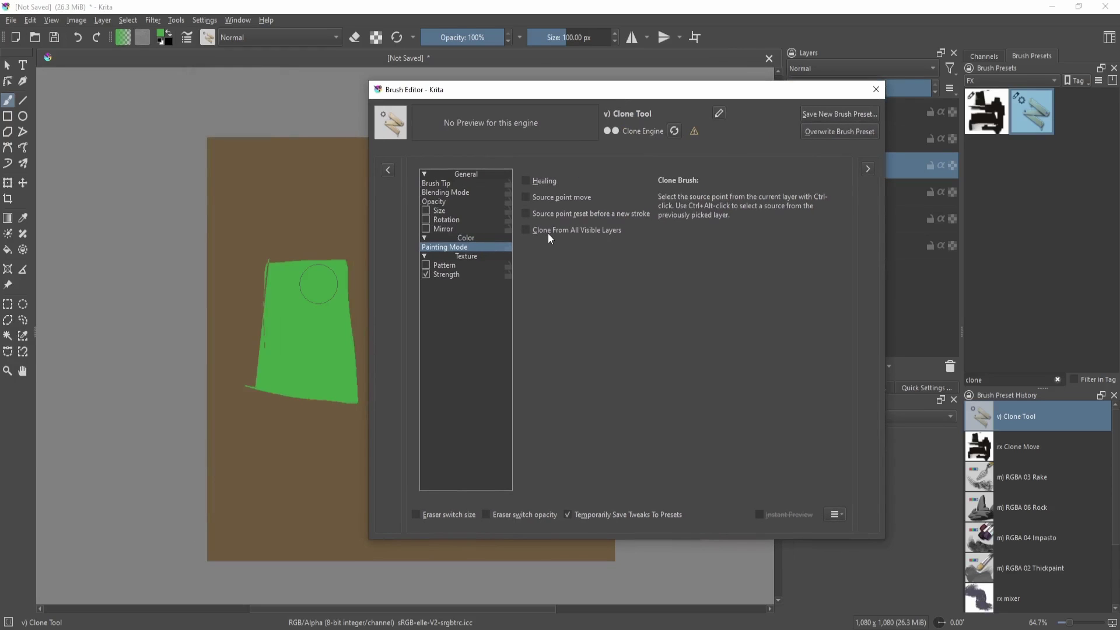
pyautogui.moveTo(554, 89); pyautogui.dragTo(508, 102)
pyautogui.click(439, 197)
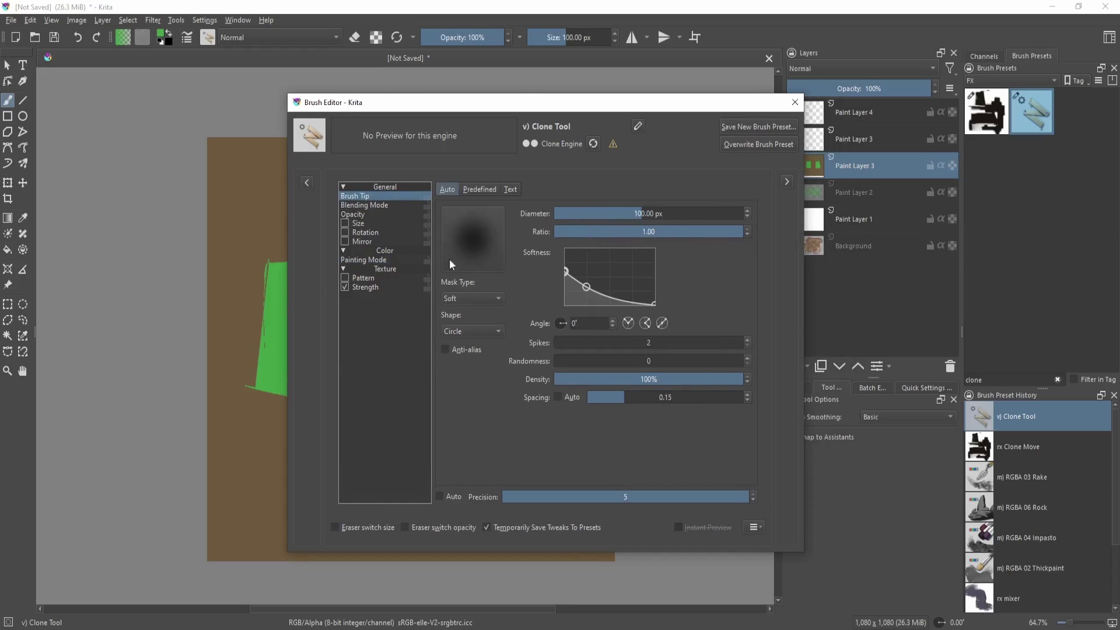
# Switch the Clone Tool tip to predefined Fuzzy BarkTex (92.75 px), check Blending Mode, and close the editor.
pyautogui.click(488, 188)
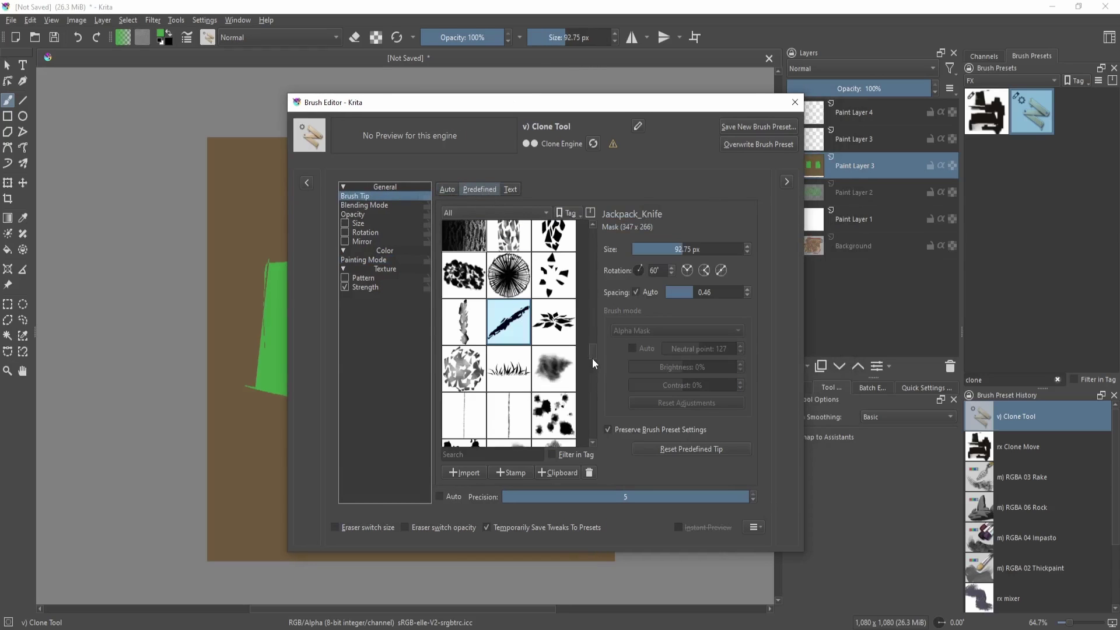
pyautogui.moveTo(592, 353)
pyautogui.mouseDown()
pyautogui.moveTo(594, 281)
pyautogui.moveTo(601, 338)
pyautogui.moveTo(602, 309)
pyautogui.mouseUp()
pyautogui.click(553, 305)
pyautogui.click(484, 232)
pyautogui.click(484, 213)
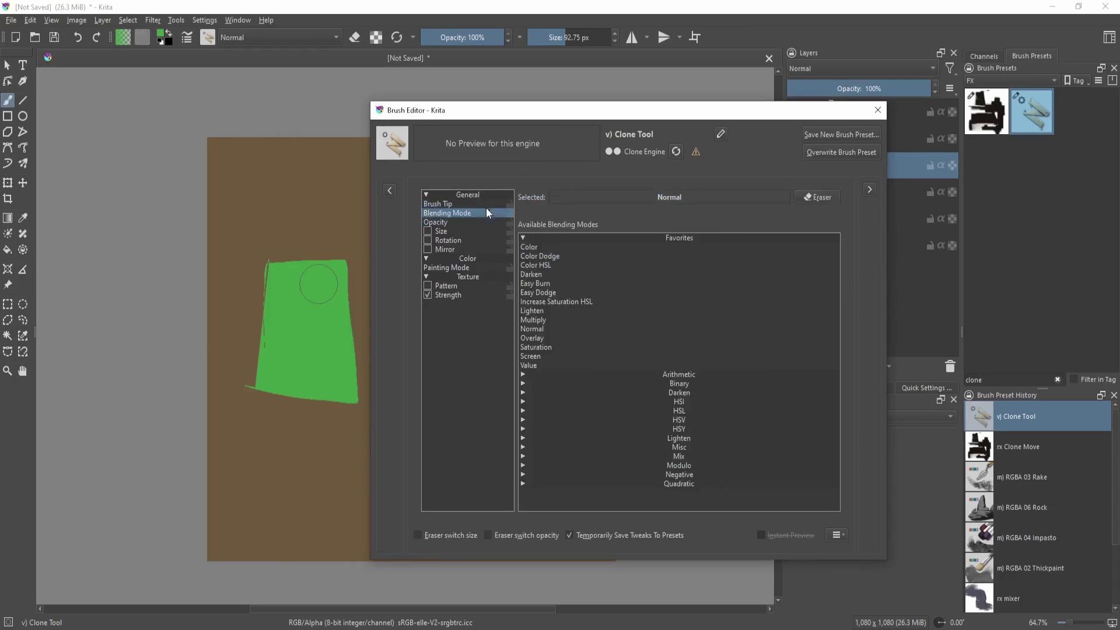
pyautogui.click(483, 204)
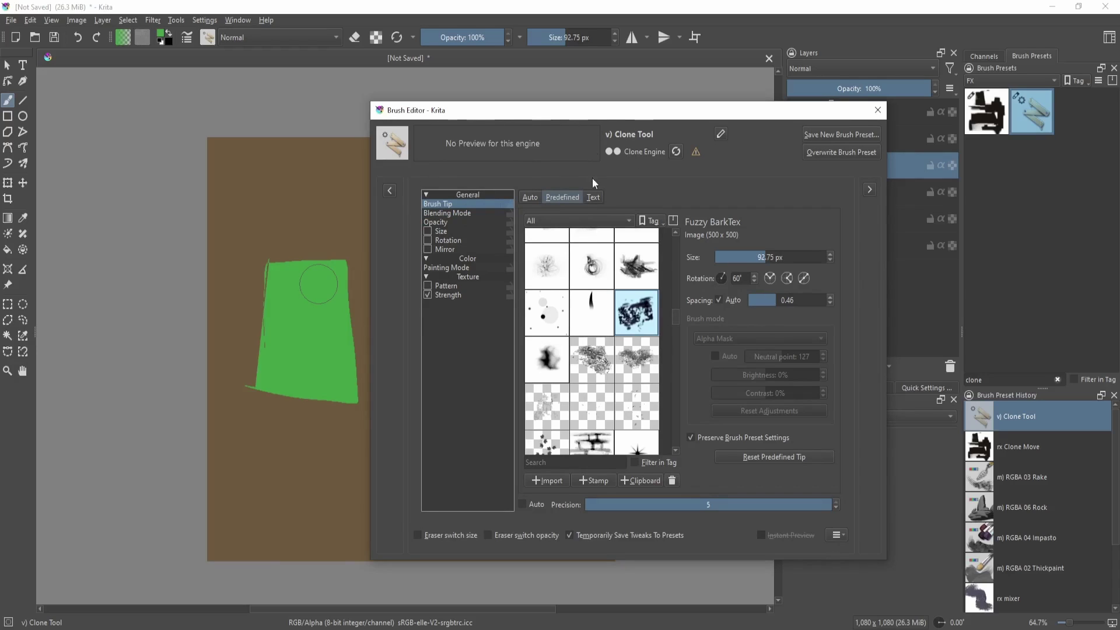
pyautogui.click(878, 111)
# Clone test strokes onto the right and left green shapes, then undo them.
pyautogui.moveTo(536, 264); pyautogui.dragTo(532, 275)
pyautogui.moveTo(493, 275)
pyautogui.mouseDown()
pyautogui.moveTo(494, 231)
pyautogui.moveTo(575, 296)
pyautogui.mouseUp()
pyautogui.hotkey('ctrl', 'z')
pyautogui.moveTo(423, 329)
pyautogui.mouseDown()
pyautogui.moveTo(343, 333)
pyautogui.moveTo(429, 457)
pyautogui.mouseUp()
pyautogui.hotkey('ctrl', 'z')
pyautogui.hotkey('ctrl', 'z')
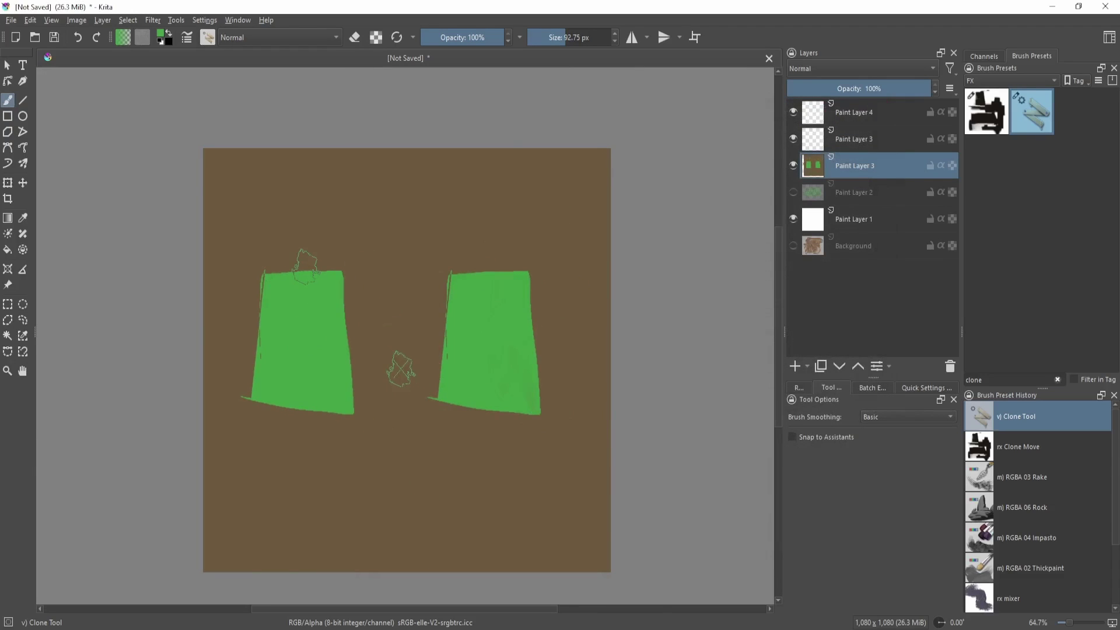
# Set the clone brush Spacing to 0.87 in the Brush Editor.
pyautogui.scroll(-1, 479, 306)
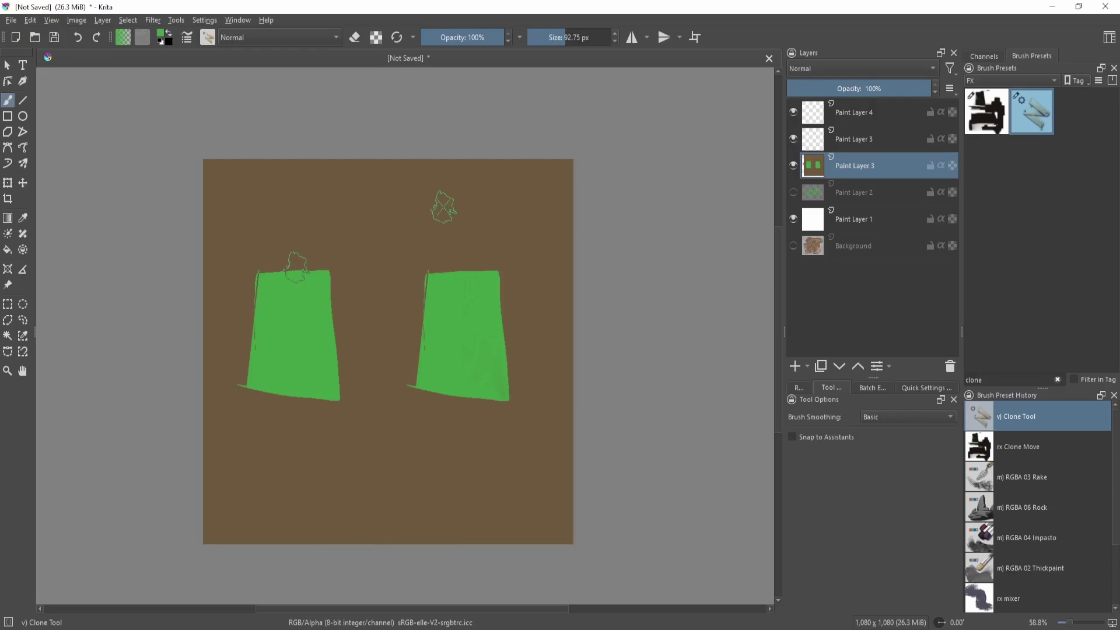
pyautogui.press('F5')
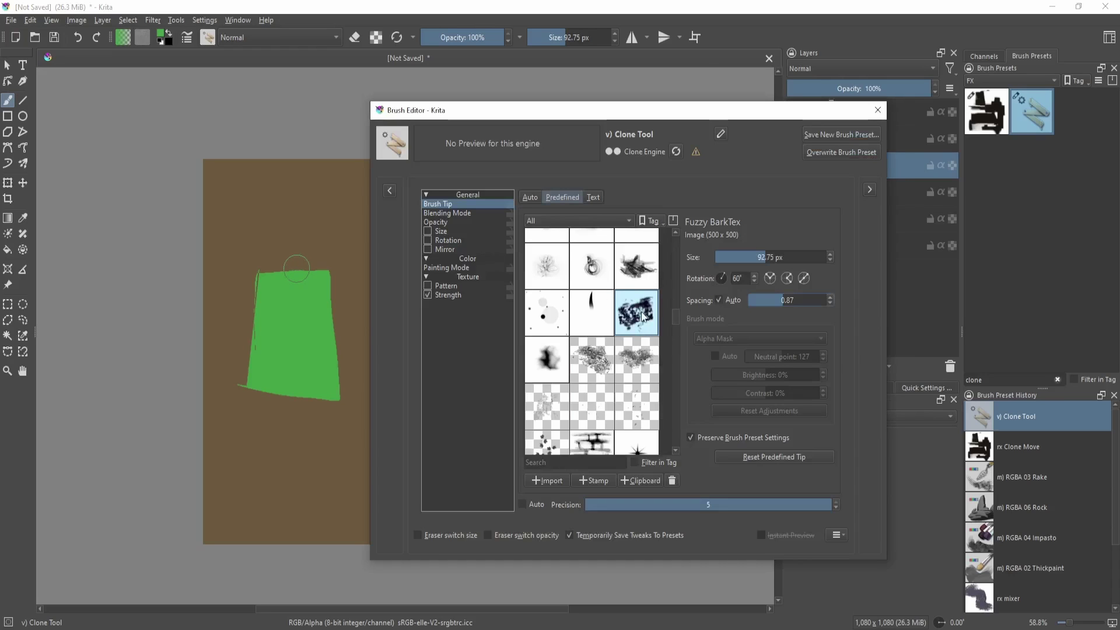
pyautogui.press('F5')
pyautogui.scroll(3, 506, 301)
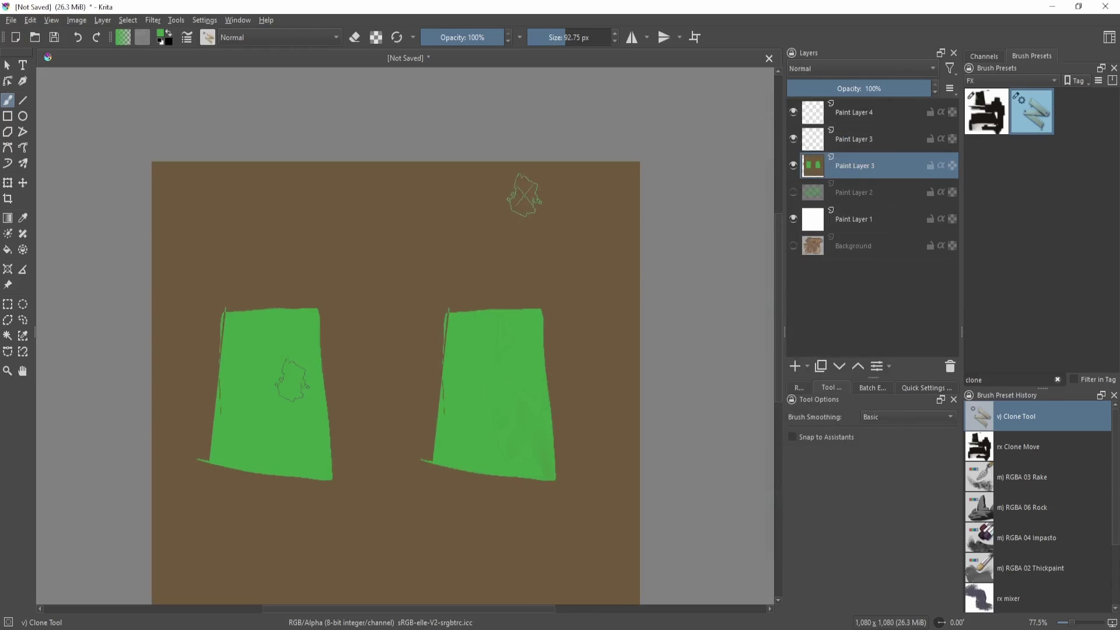
# Stamp five fuzzy green cloned dabs across the brown area above the shapes.
pyautogui.click(523, 196)
pyautogui.scroll(4, 523, 195)
pyautogui.click(467, 309)
pyautogui.click(557, 262)
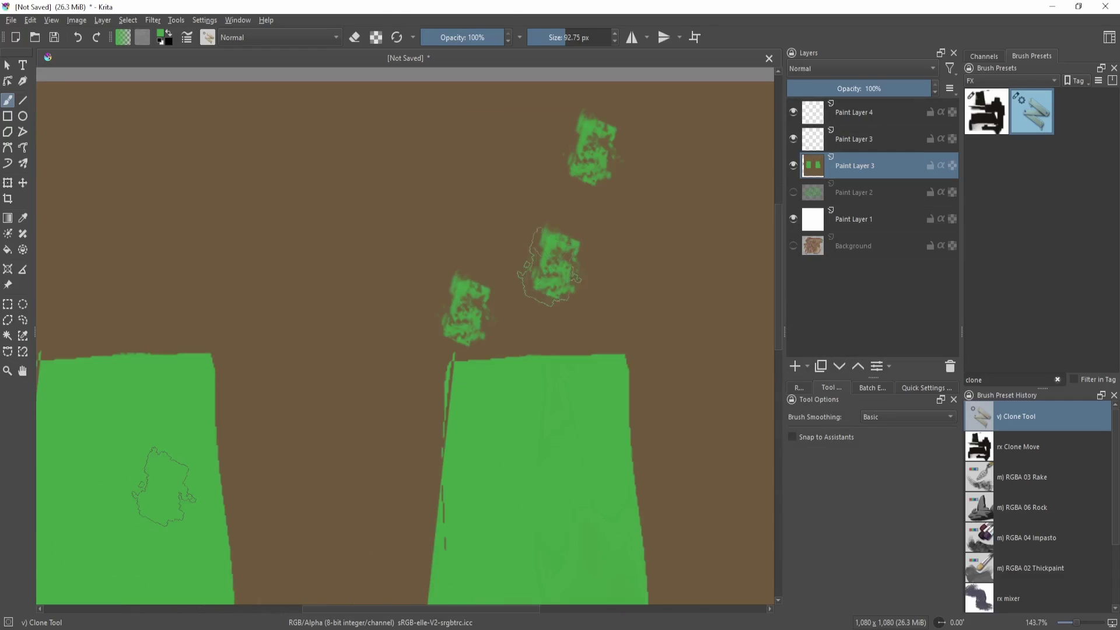
pyautogui.click(364, 271)
pyautogui.click(263, 265)
pyautogui.moveTo(76, 511); pyautogui.dragTo(152, 449)
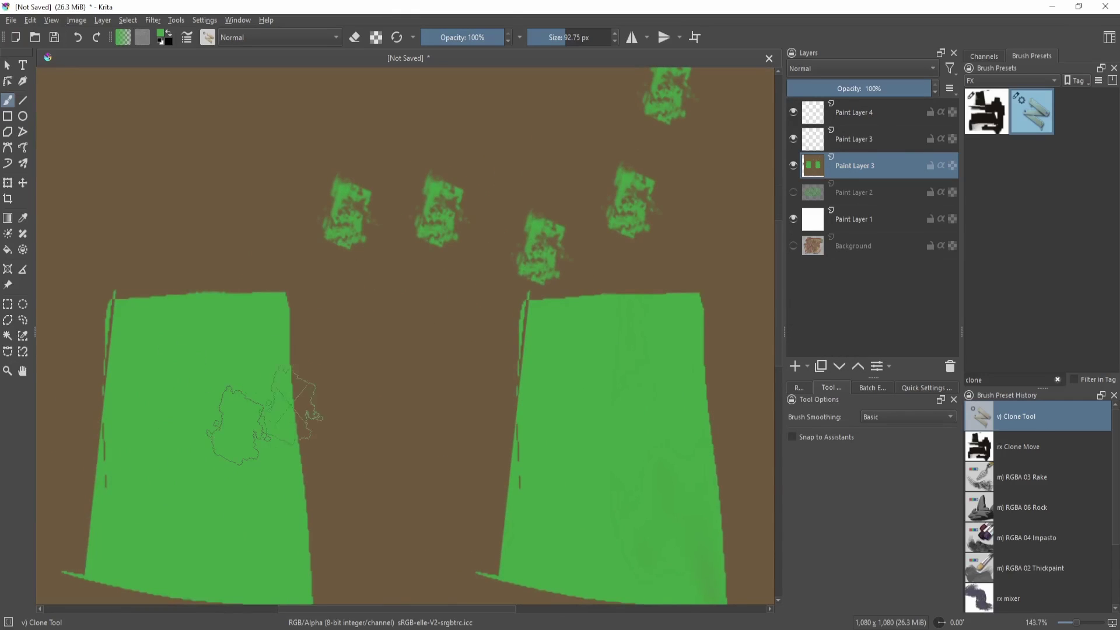
pyautogui.moveTo(334, 421)
pyautogui.mouseDown()
pyautogui.moveTo(287, 503)
pyautogui.moveTo(362, 432)
pyautogui.mouseUp()
# Clone-stamp the green and yellow bush patch onto the brown area at upper left.
pyautogui.scroll(-1, 362, 402)
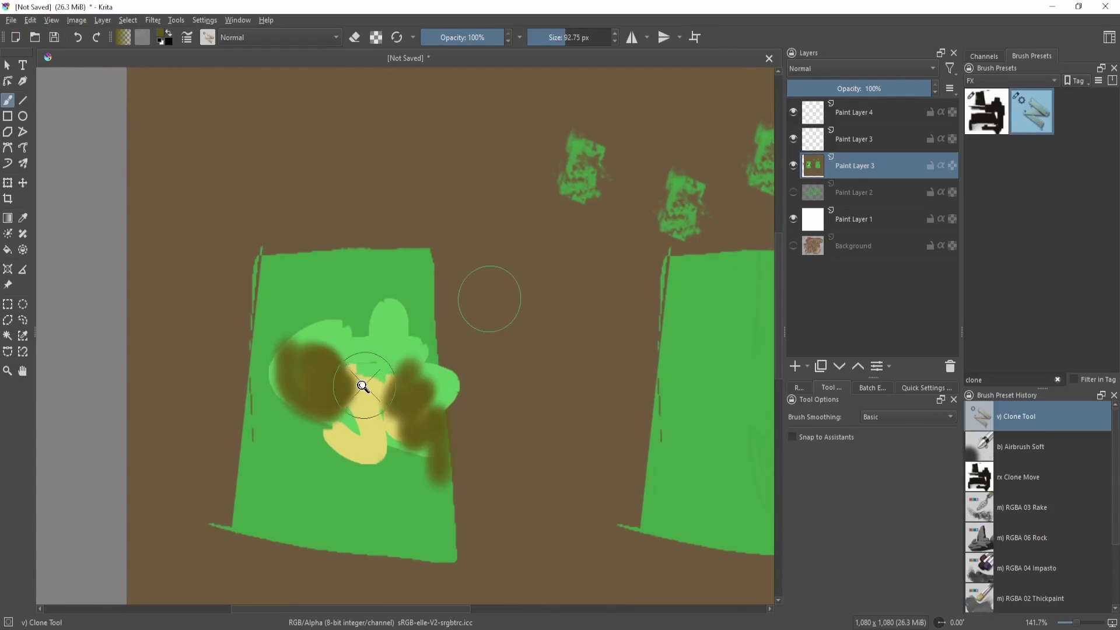
pyautogui.scroll(-1, 475, 340)
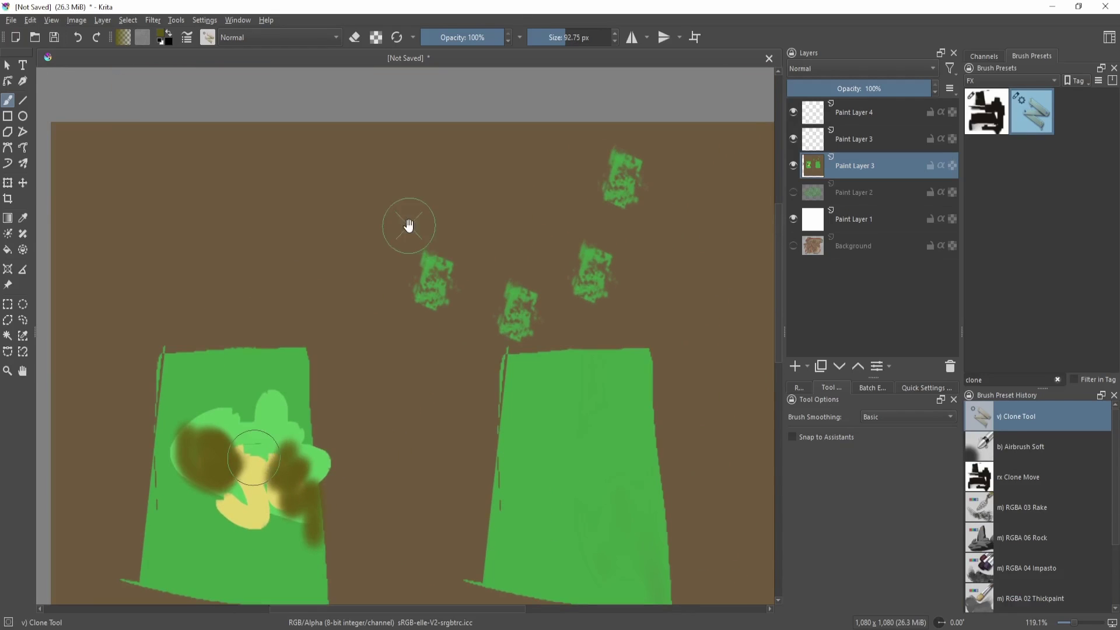
pyautogui.click(348, 214)
# Centre the view on the yellow patch and enlarge the clone brush to 120.88 px.
pyautogui.scroll(4, 358, 367)
pyautogui.scroll(2, 362, 351)
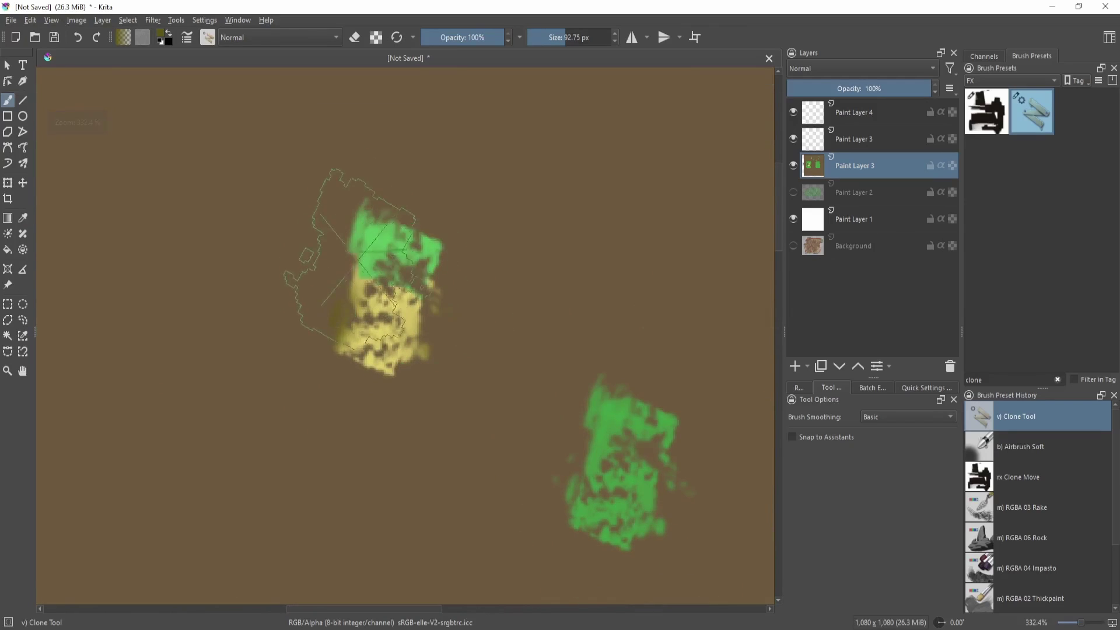
pyautogui.scroll(3, 371, 369)
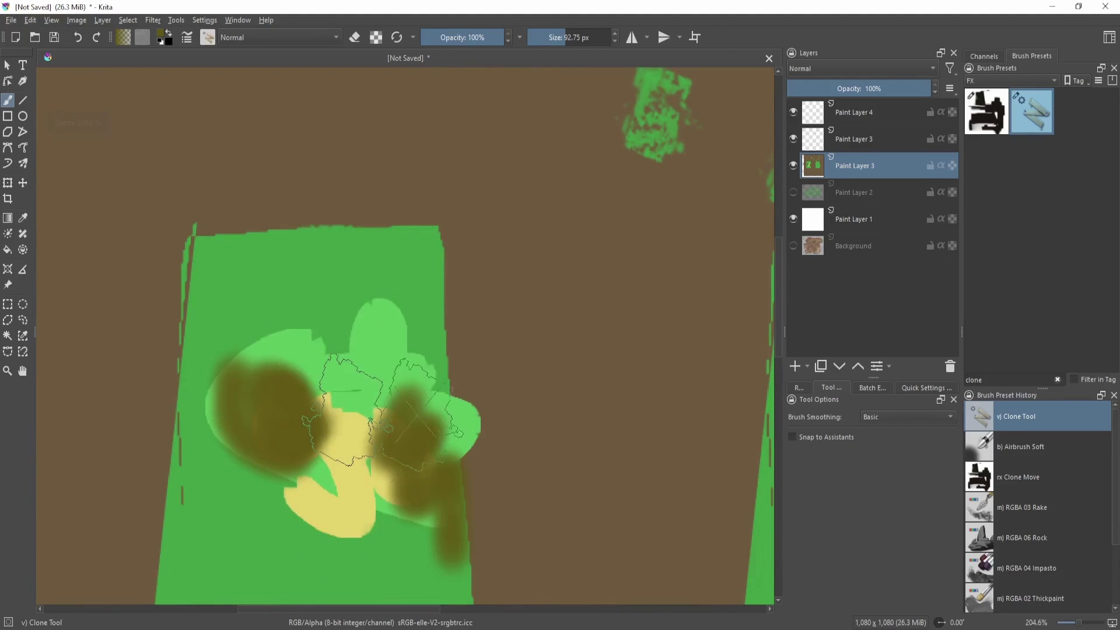
pyautogui.scroll(-4, 344, 493)
pyautogui.scroll(3, 406, 358)
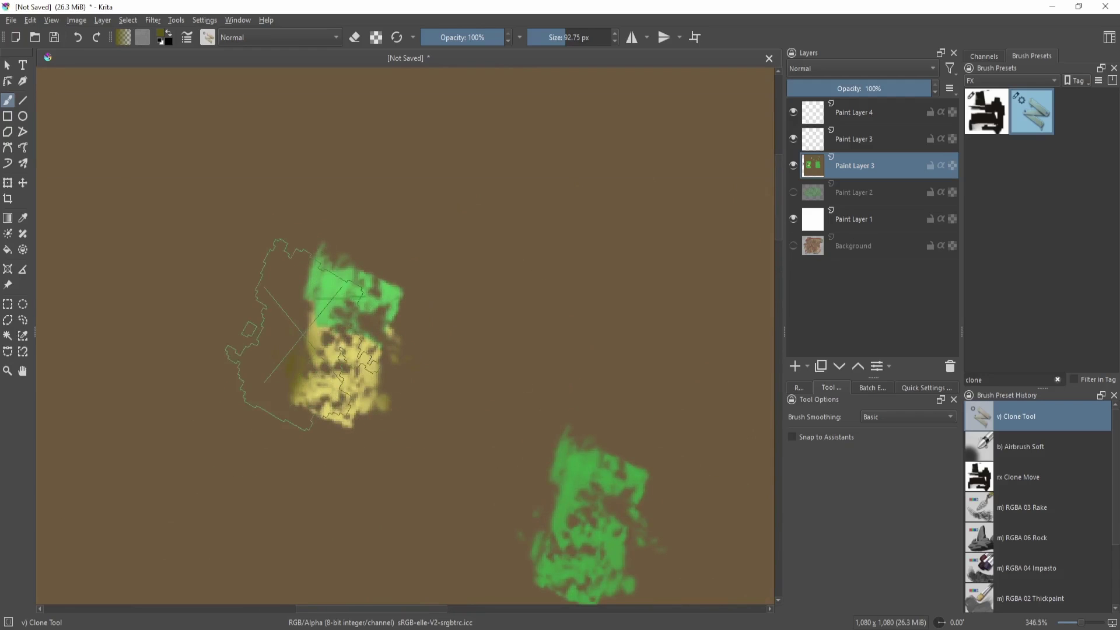
pyautogui.moveTo(396, 380)
pyautogui.mouseDown()
pyautogui.moveTo(495, 292)
pyautogui.moveTo(496, 174)
pyautogui.mouseUp()
pyautogui.scroll(-5, 412, 318)
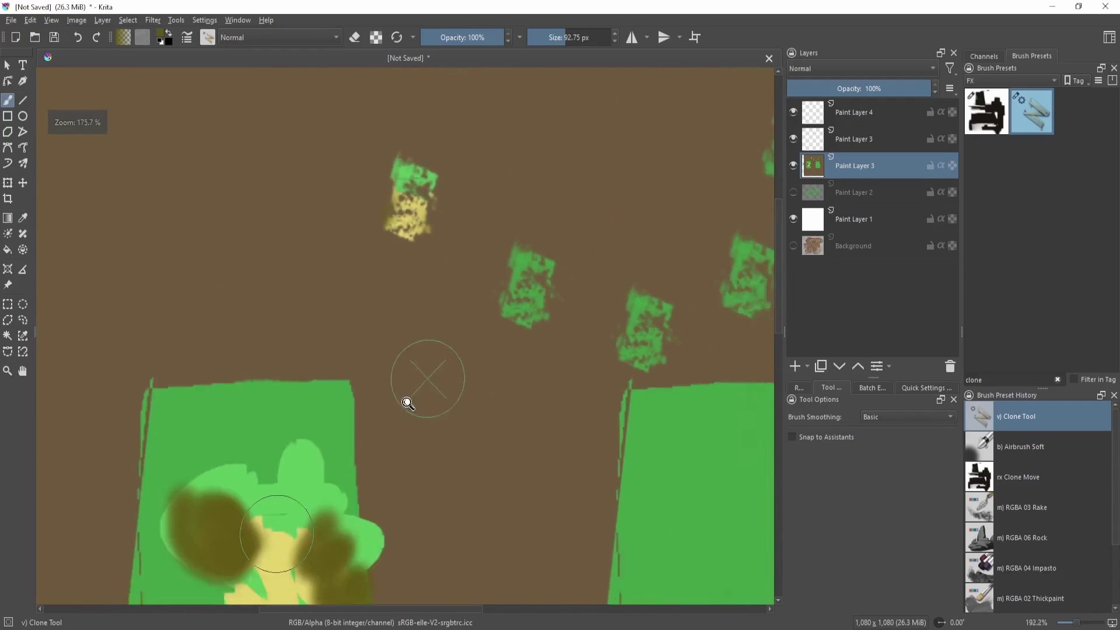
pyautogui.moveTo(333, 437)
pyautogui.mouseDown()
pyautogui.moveTo(320, 457)
pyautogui.moveTo(320, 444)
pyautogui.mouseUp()
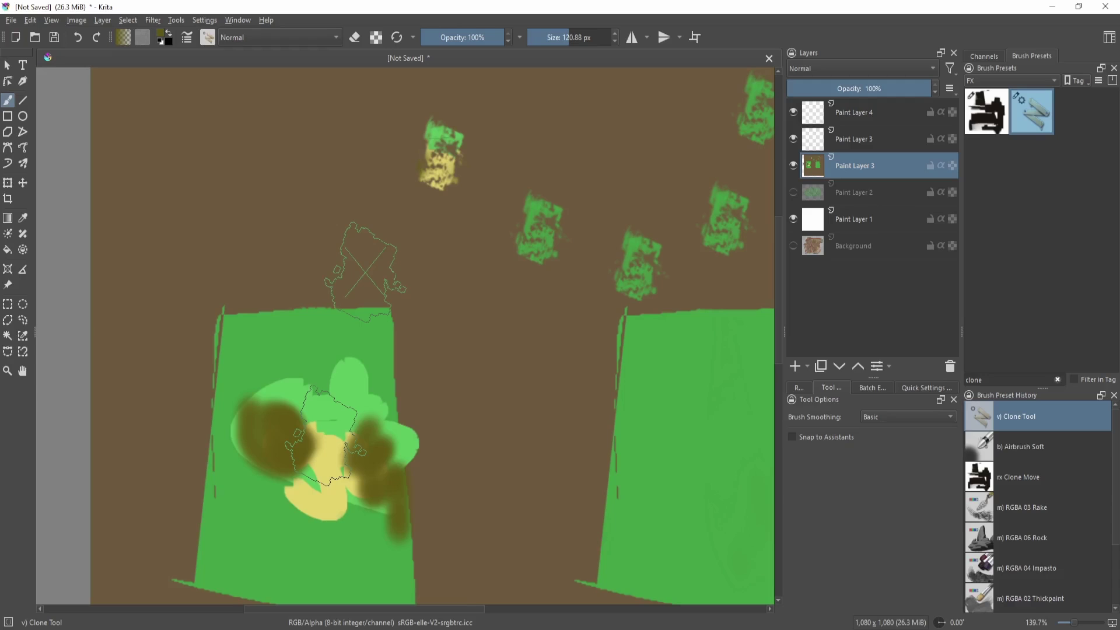
# Clone a long yellow column upward between the two green shapes.
pyautogui.moveTo(412, 275)
pyautogui.mouseDown()
pyautogui.moveTo(533, 355)
pyautogui.moveTo(500, 369)
pyautogui.moveTo(550, 270)
pyautogui.moveTo(533, 229)
pyautogui.moveTo(548, 525)
pyautogui.mouseUp()
pyautogui.moveTo(496, 271); pyautogui.dragTo(462, 275)
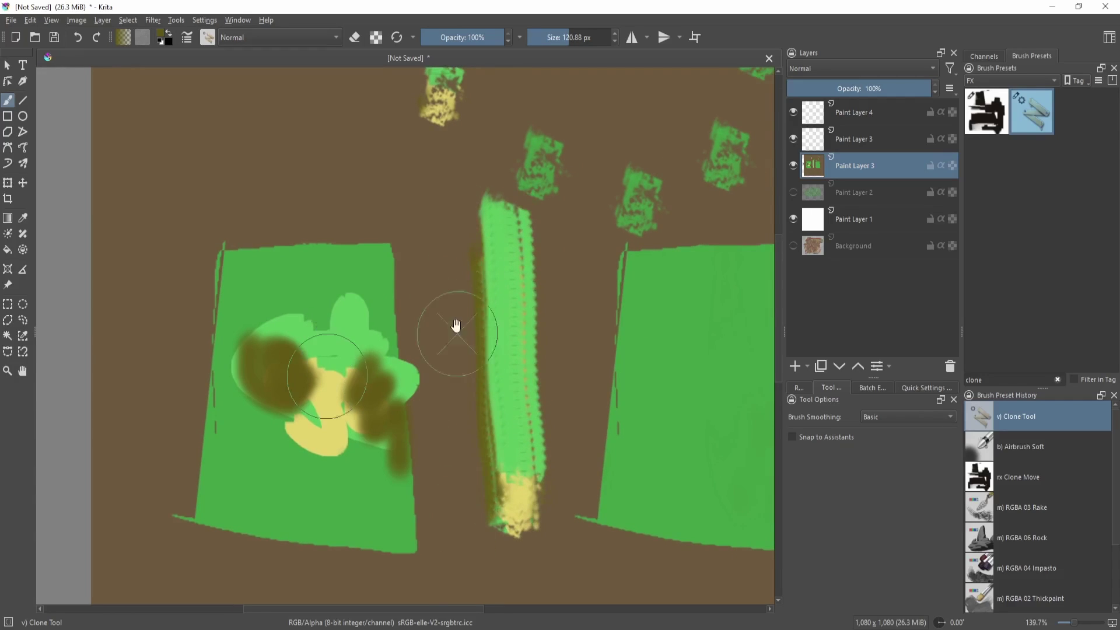
pyautogui.moveTo(451, 301); pyautogui.dragTo(409, 379)
pyautogui.moveTo(463, 542)
pyautogui.mouseDown()
pyautogui.moveTo(475, 362)
pyautogui.moveTo(445, 313)
pyautogui.mouseUp()
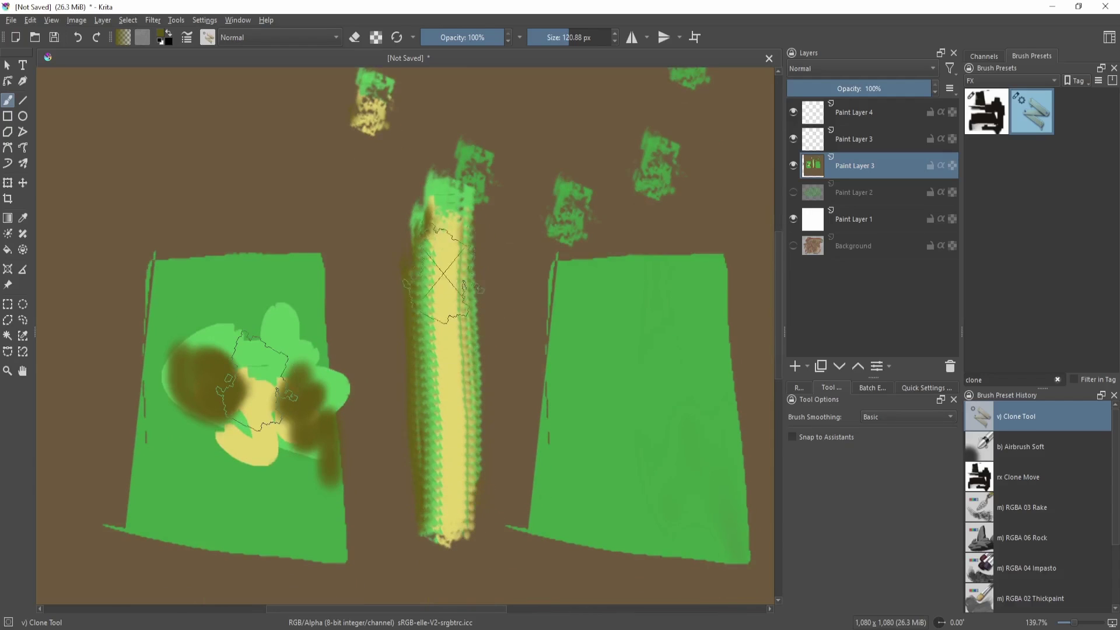
# Clone a horizontal green-yellow band above the left block, undo it, and zoom out.
pyautogui.scroll(3, 274, 263)
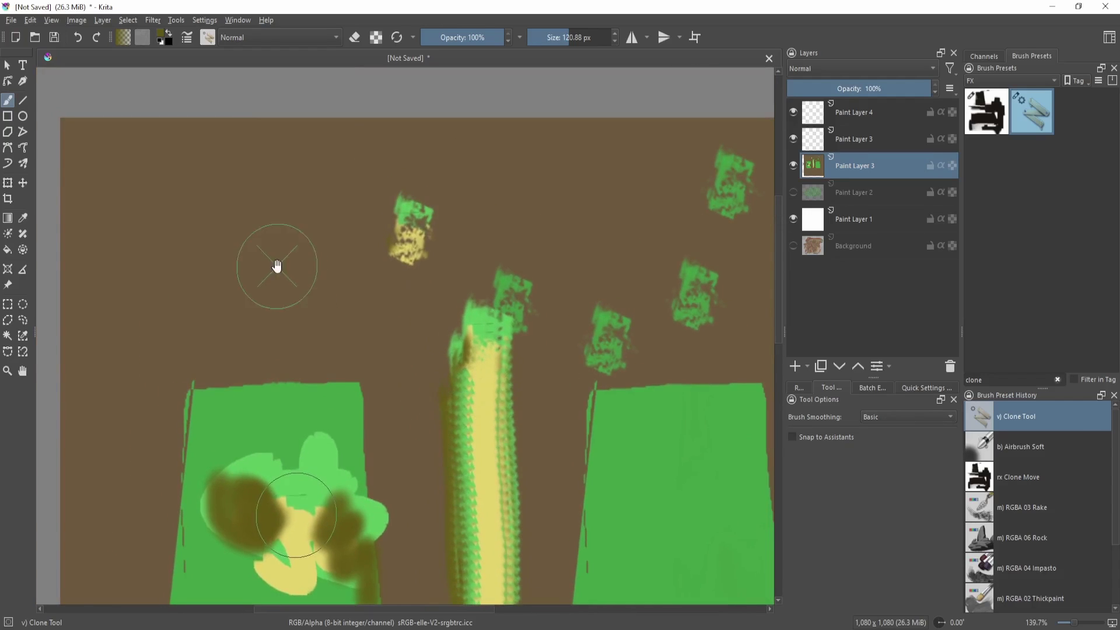
pyautogui.hscroll(-1, 251, 274)
pyautogui.moveTo(236, 262); pyautogui.dragTo(461, 279)
pyautogui.scroll(-1, 191, 255)
pyautogui.hotkey('ctrl', 'z')
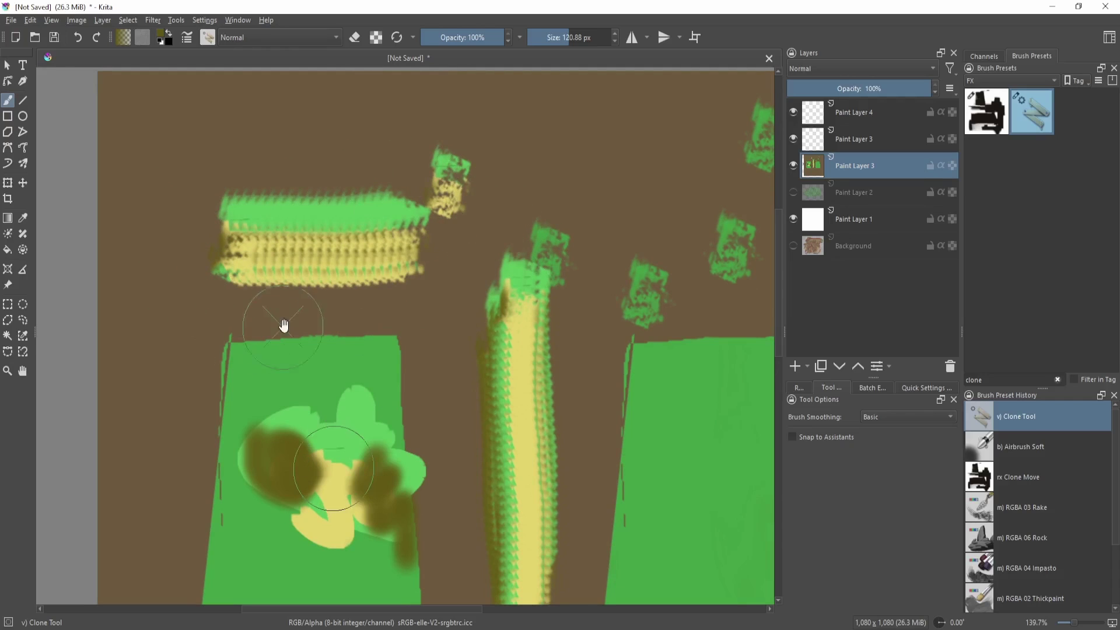
pyautogui.scroll(-1, 327, 292)
pyautogui.scroll(-3, 330, 262)
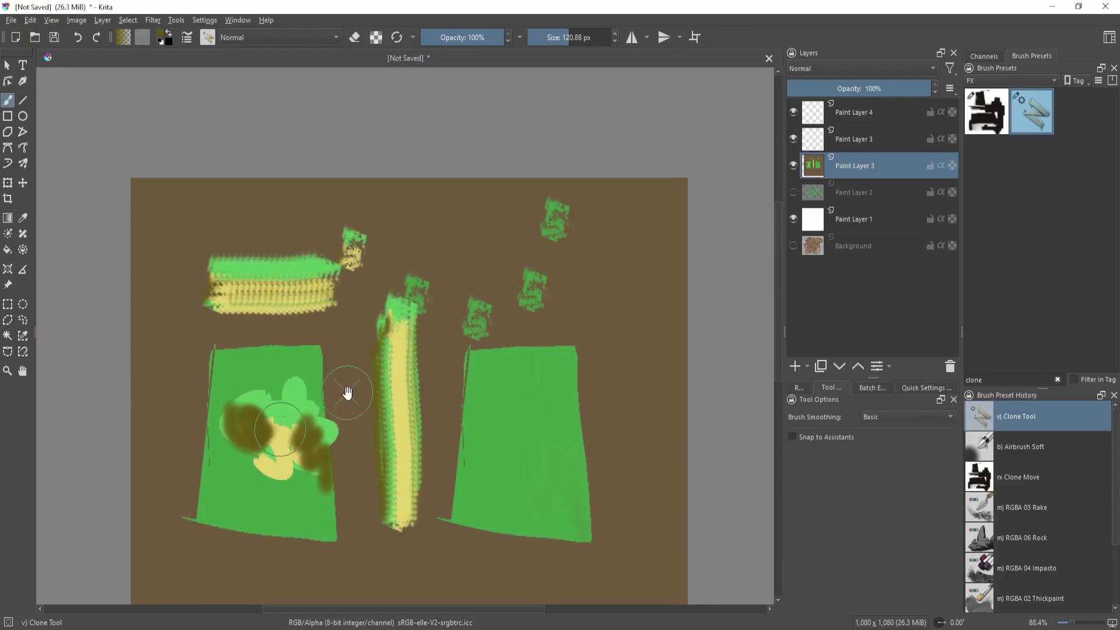
pyautogui.scroll(-1, 358, 350)
pyautogui.scroll(-1, 383, 313)
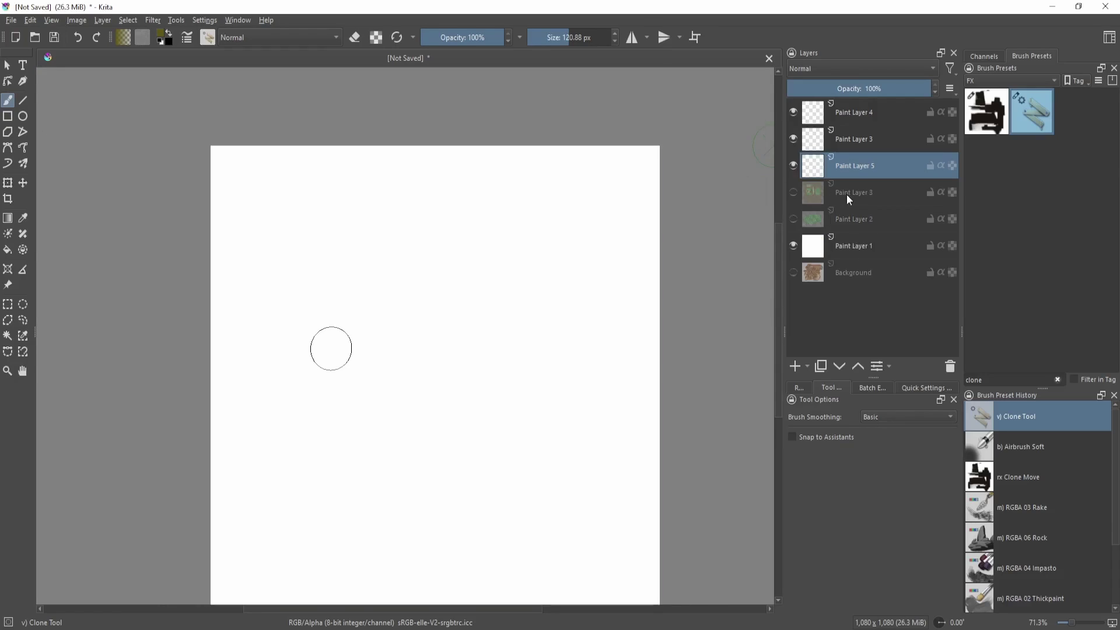
# Paint a solid green bush shape on Paint Layer 5 with Basic-6 Details.
pyautogui.moveTo(568, 292); pyautogui.dragTo(593, 253)
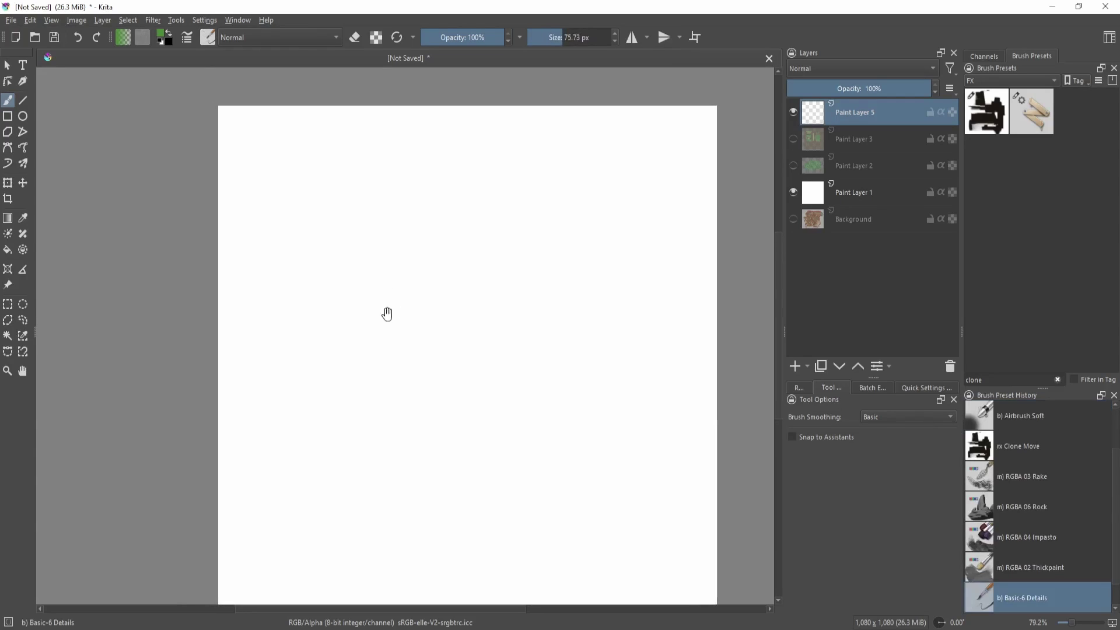
pyautogui.moveTo(334, 321)
pyautogui.mouseDown()
pyautogui.moveTo(500, 318)
pyautogui.moveTo(402, 274)
pyautogui.moveTo(448, 273)
pyautogui.mouseUp()
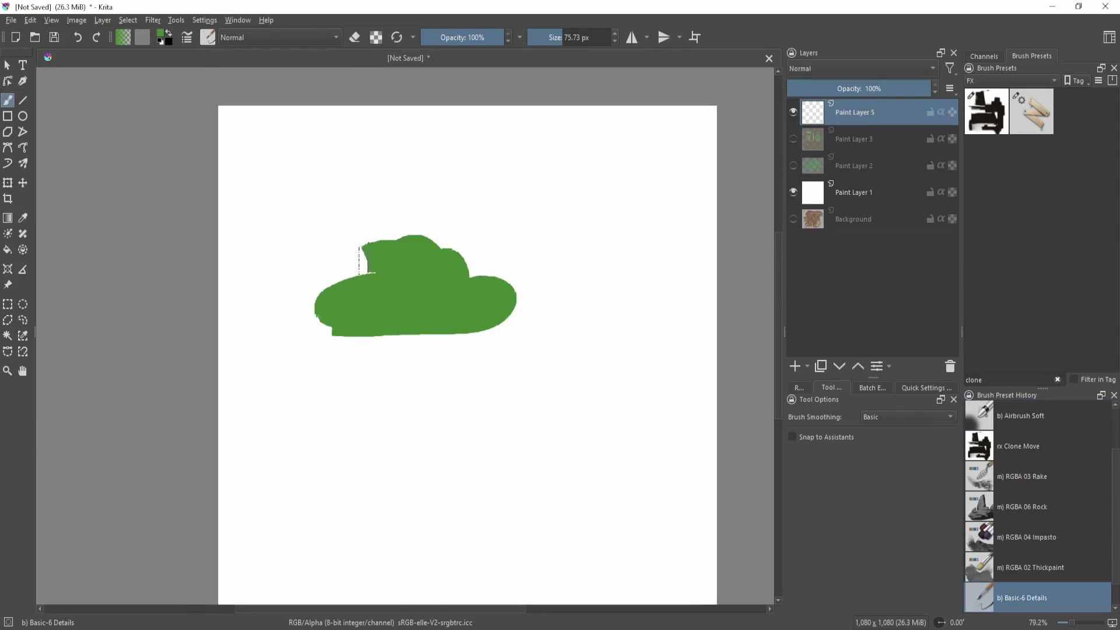
pyautogui.moveTo(354, 270); pyautogui.dragTo(465, 287)
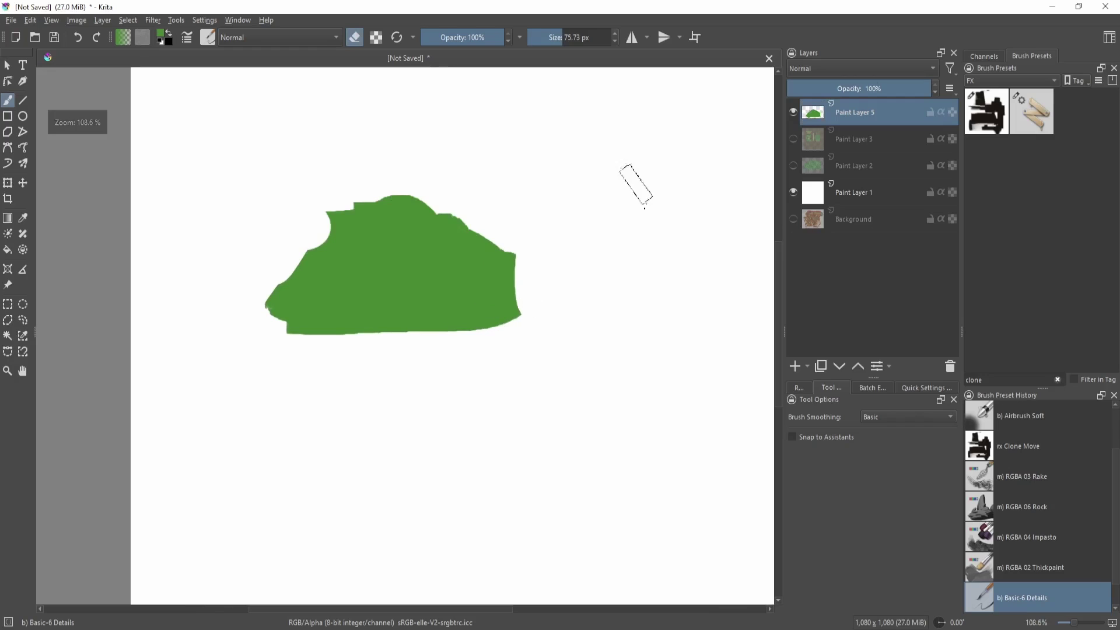
# Shade the bush with lighter green using Airbrush Soft, then pick a darker green.
pyautogui.moveTo(484, 299)
pyautogui.mouseDown()
pyautogui.moveTo(488, 330)
pyautogui.moveTo(532, 203)
pyautogui.moveTo(458, 353)
pyautogui.mouseUp()
pyautogui.press('/')
pyautogui.hotkey('shift', 'i')
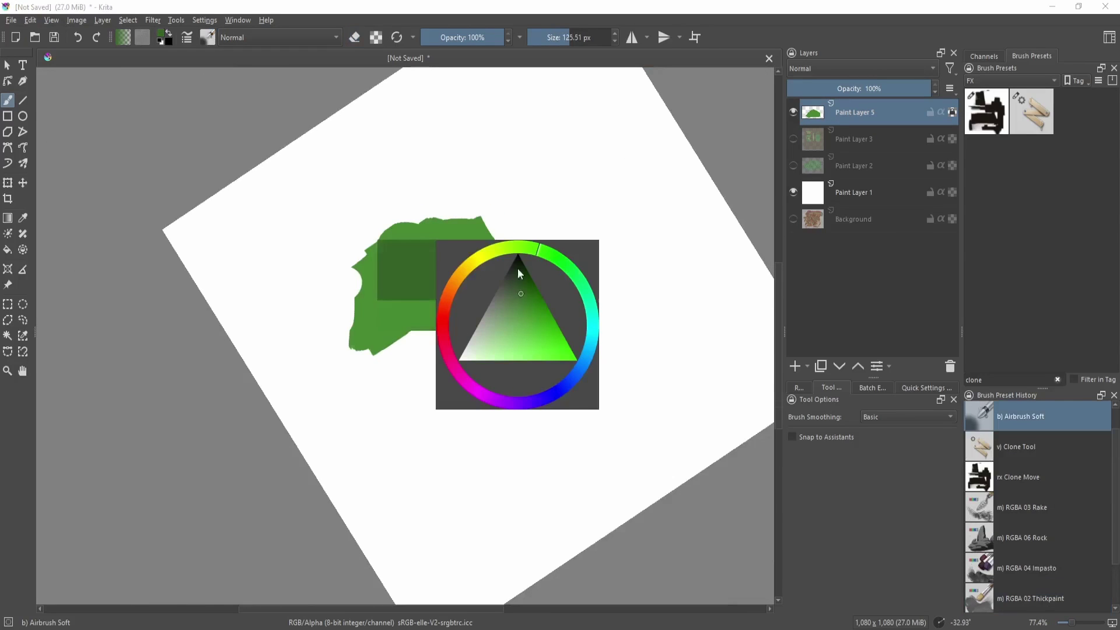
pyautogui.click(525, 322)
pyautogui.moveTo(362, 315)
pyautogui.mouseDown()
pyautogui.moveTo(375, 238)
pyautogui.moveTo(342, 318)
pyautogui.moveTo(342, 295)
pyautogui.mouseUp()
pyautogui.moveTo(396, 245); pyautogui.dragTo(420, 292)
pyautogui.hotkey('shift', 'i')
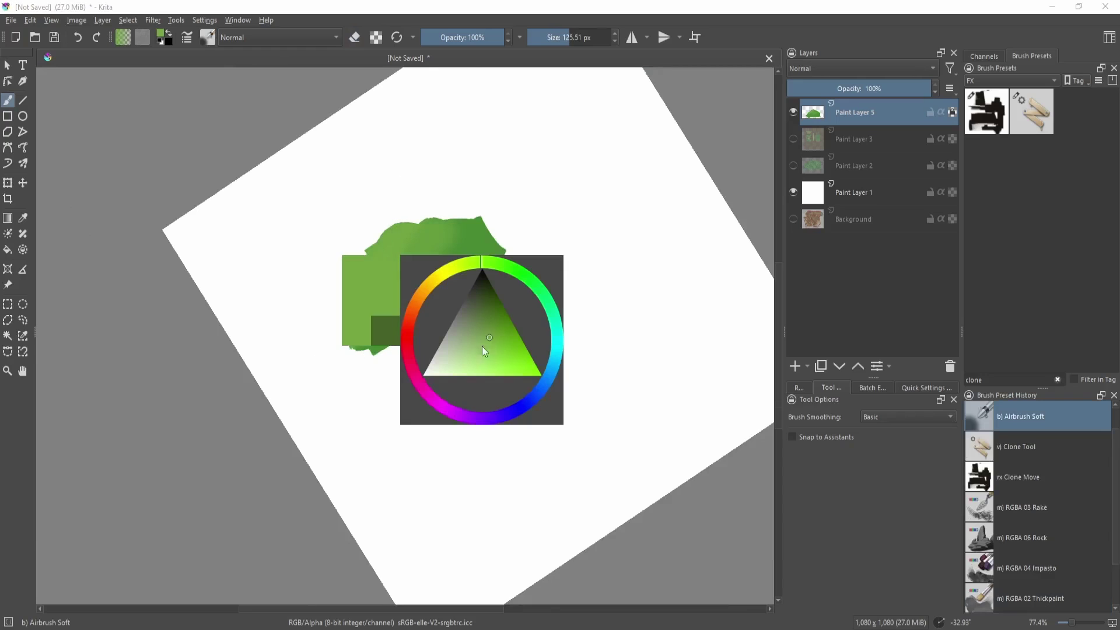
pyautogui.click(500, 305)
pyautogui.scroll(-3, 468, 358)
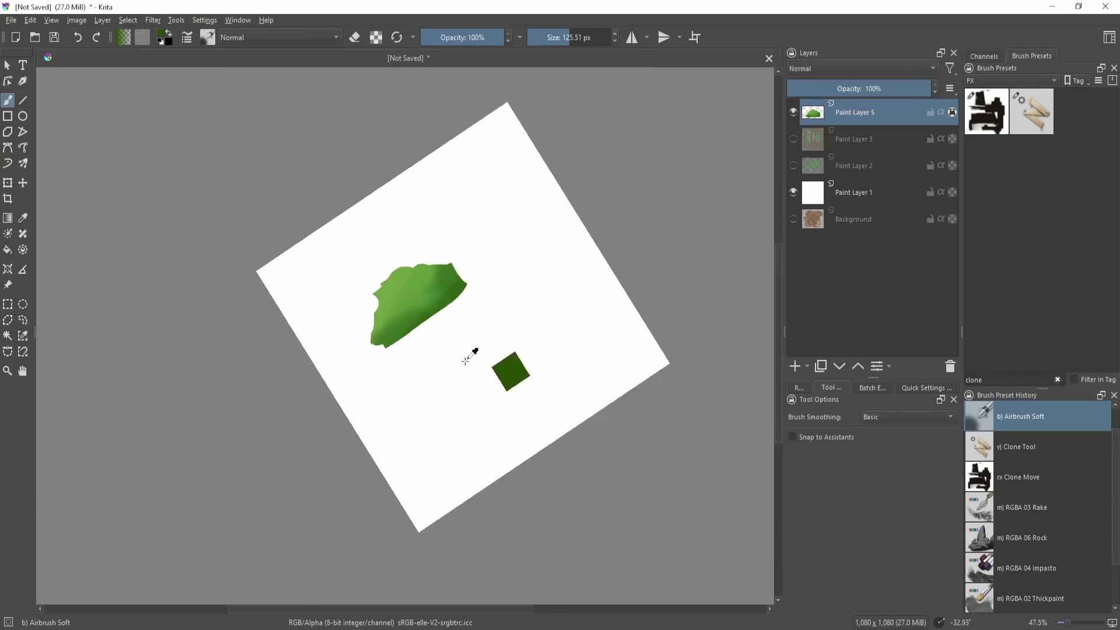
pyautogui.press('5')
pyautogui.scroll(4, 465, 361)
# Give the clone brush the flat-tip-dirty tip with Rotation and Mirror enabled.
pyautogui.click(1032, 110)
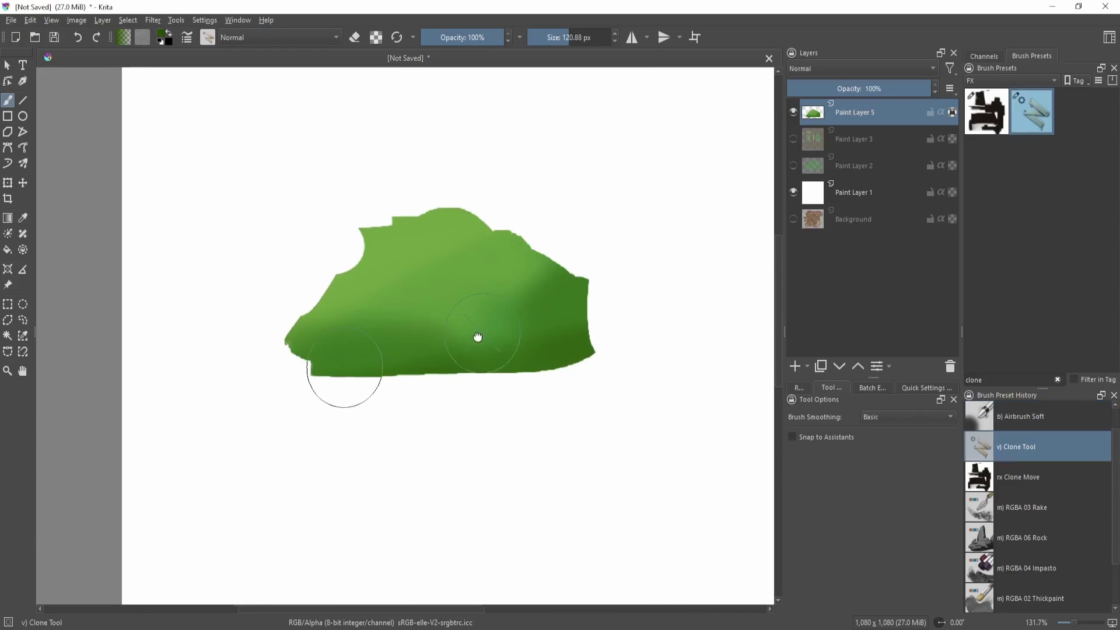
pyautogui.moveTo(478, 350); pyautogui.dragTo(482, 360)
pyautogui.press('F5')
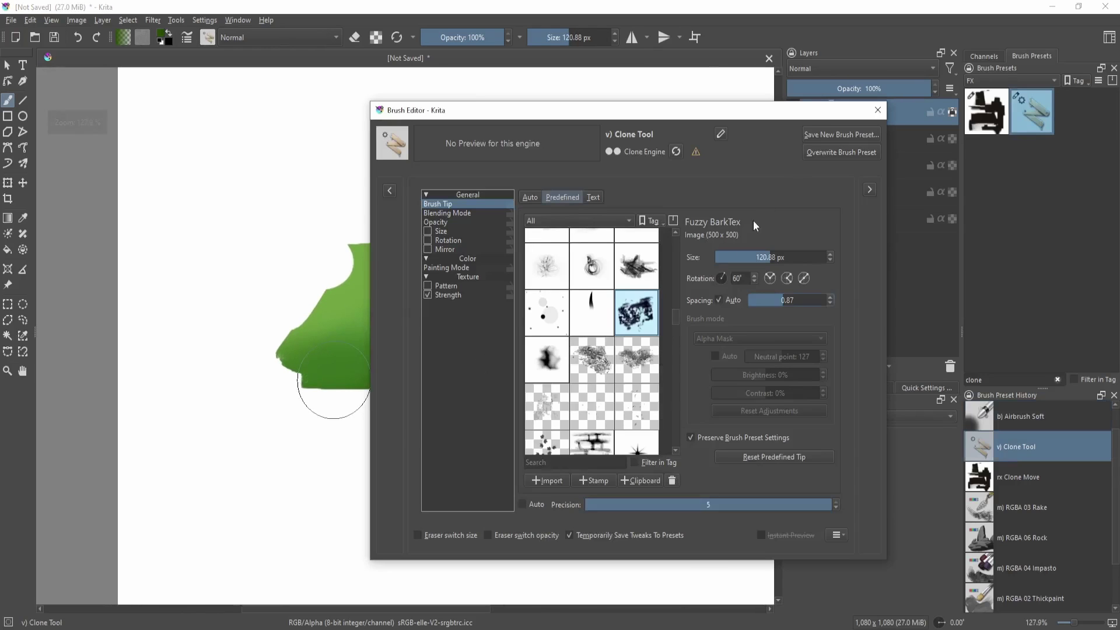
pyautogui.moveTo(676, 324)
pyautogui.mouseDown()
pyautogui.moveTo(677, 295)
pyautogui.moveTo(678, 306)
pyautogui.mouseUp()
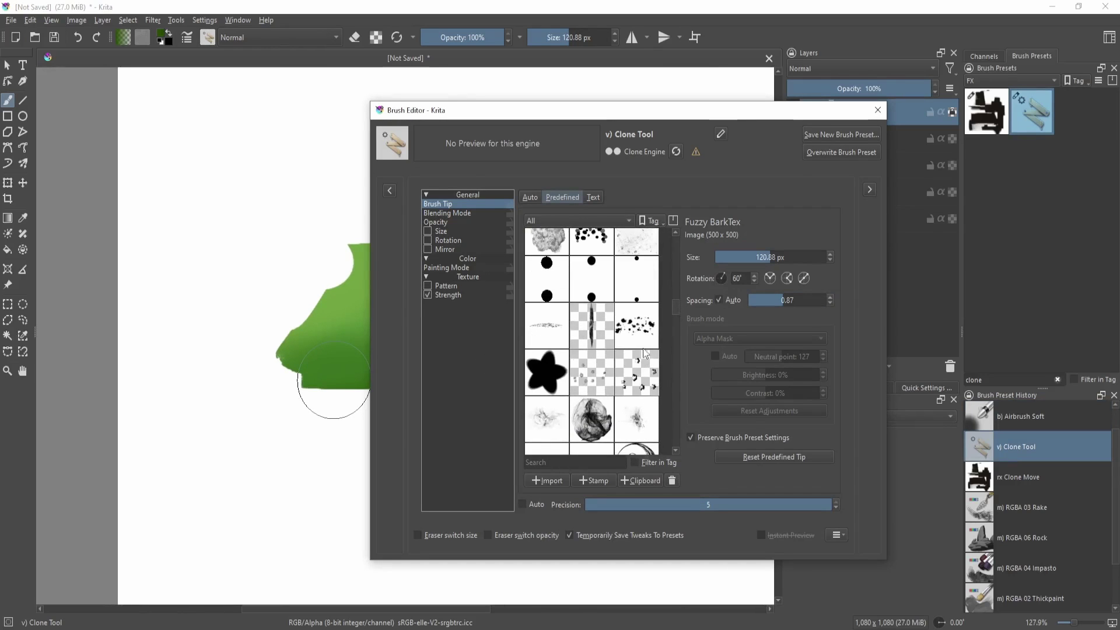
pyautogui.click(636, 325)
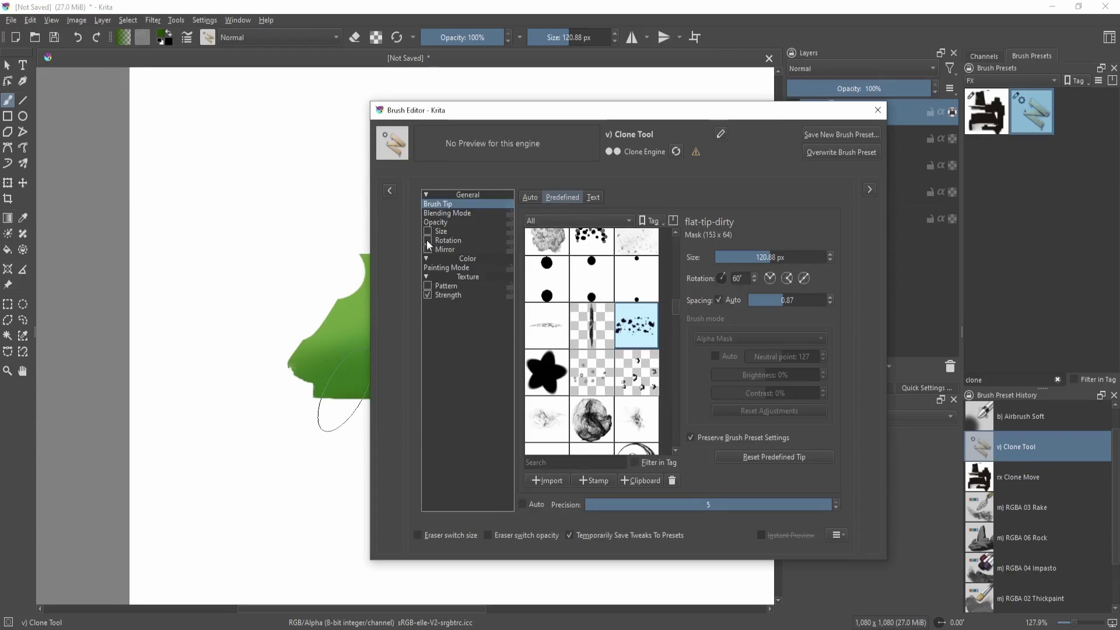
pyautogui.click(459, 241)
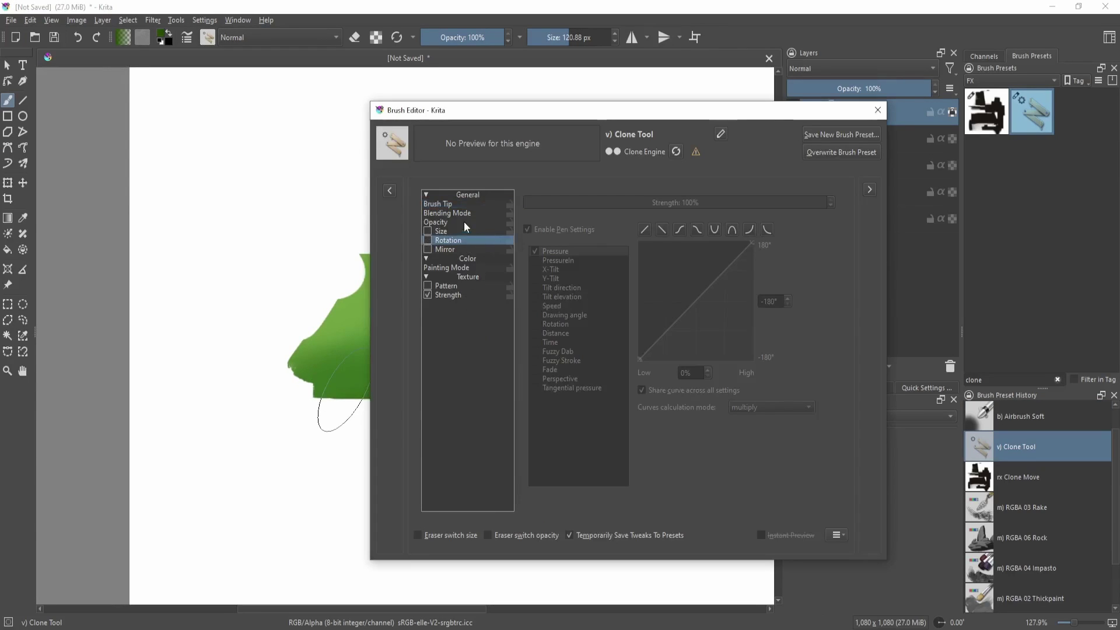
pyautogui.click(443, 249)
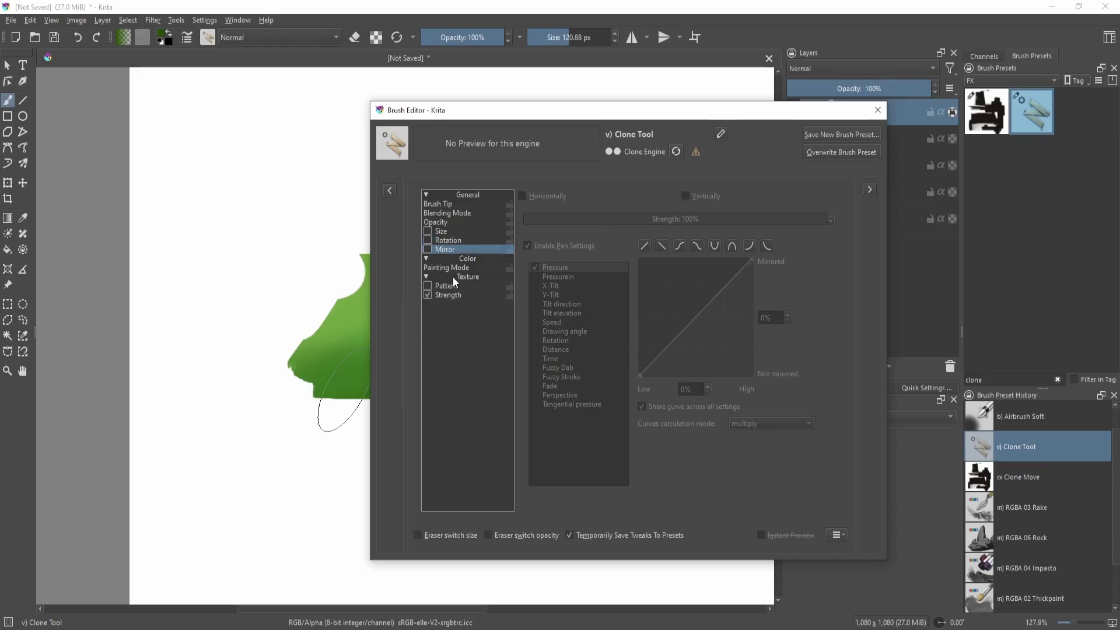
pyautogui.press('Escape')
# Clone dark leafy texture onto the bush's left and upper-left edge.
pyautogui.moveTo(501, 338)
pyautogui.mouseDown()
pyautogui.moveTo(563, 312)
pyautogui.moveTo(606, 233)
pyautogui.moveTo(512, 275)
pyautogui.mouseUp()
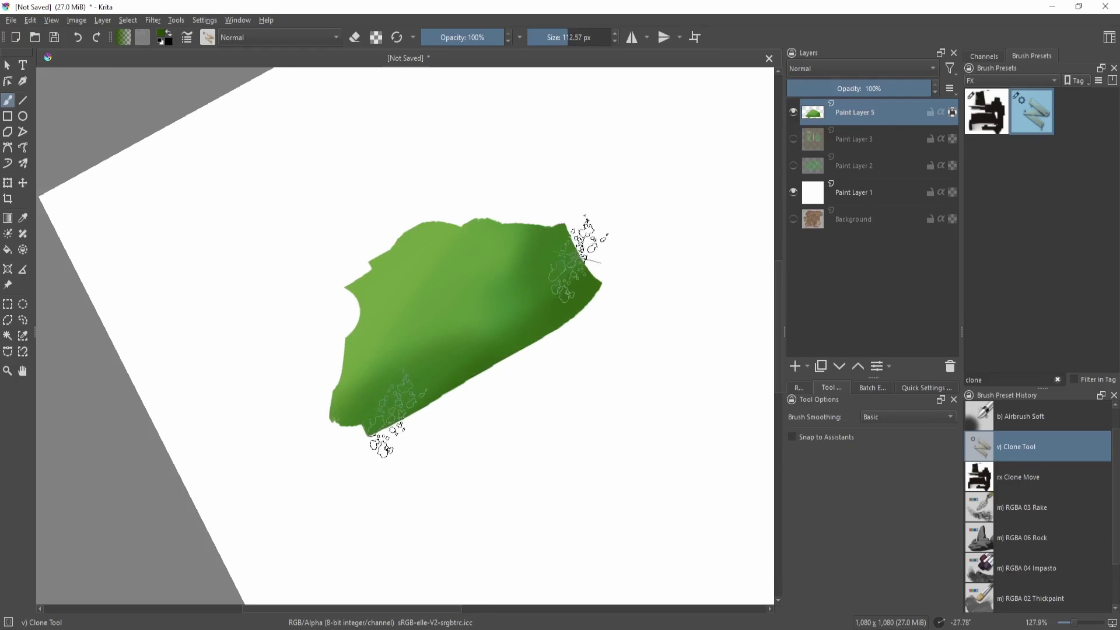
pyautogui.moveTo(593, 257); pyautogui.dragTo(624, 251)
pyautogui.moveTo(444, 292)
pyautogui.mouseDown()
pyautogui.moveTo(432, 274)
pyautogui.moveTo(385, 350)
pyautogui.moveTo(407, 288)
pyautogui.mouseUp()
pyautogui.hotkey('ctrl', 'z')
pyautogui.hotkey('ctrl', 'z')
pyautogui.hotkey('ctrl', 'z')
pyautogui.moveTo(380, 356)
pyautogui.mouseDown()
pyautogui.moveTo(362, 326)
pyautogui.moveTo(420, 274)
pyautogui.mouseUp()
pyautogui.press('5')
pyautogui.scroll(1, 512, 250)
pyautogui.press('F5')
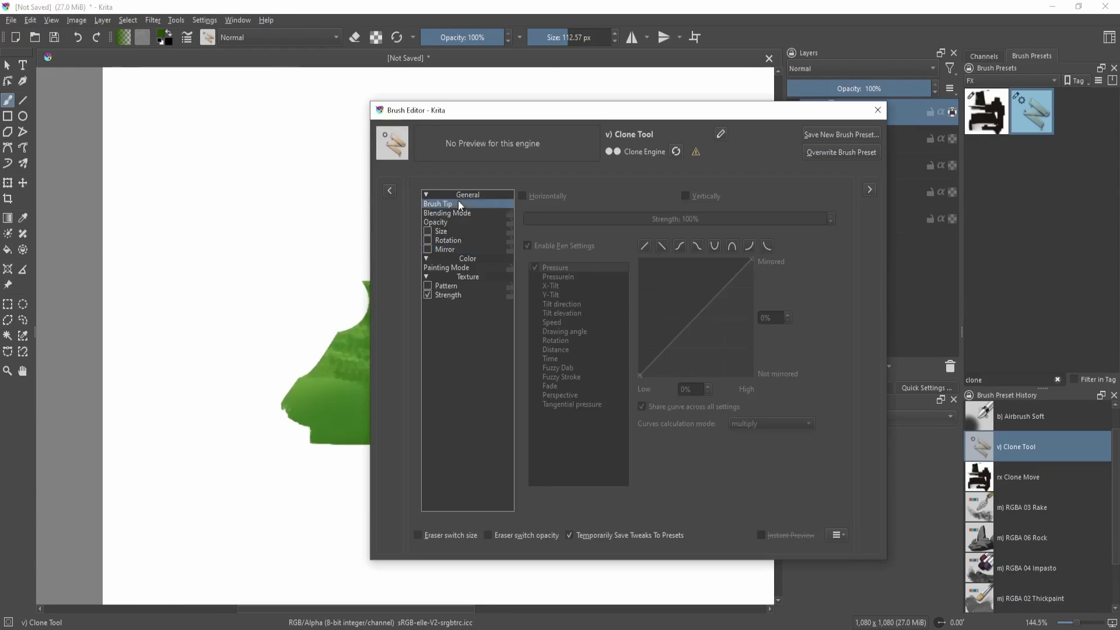
pyautogui.click(467, 204)
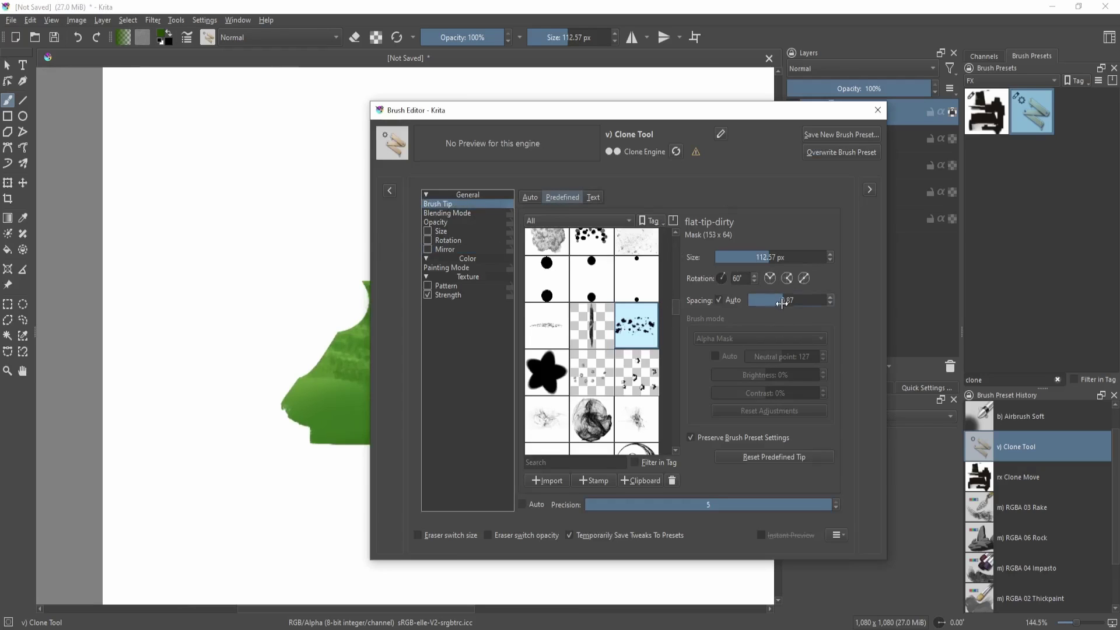
pyautogui.press('F5')
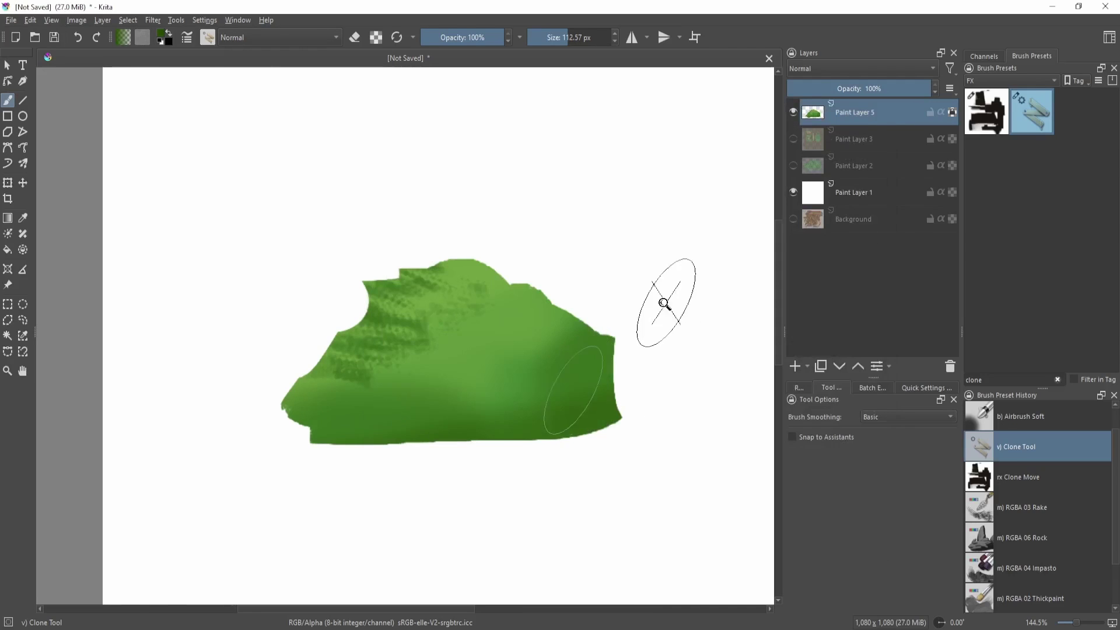
# Clone mottled leafy texture over the bush's lower-left and upper-right with a 147.08 px brush.
pyautogui.moveTo(664, 305)
pyautogui.mouseDown()
pyautogui.moveTo(525, 222)
pyautogui.moveTo(467, 307)
pyautogui.moveTo(485, 298)
pyautogui.mouseUp()
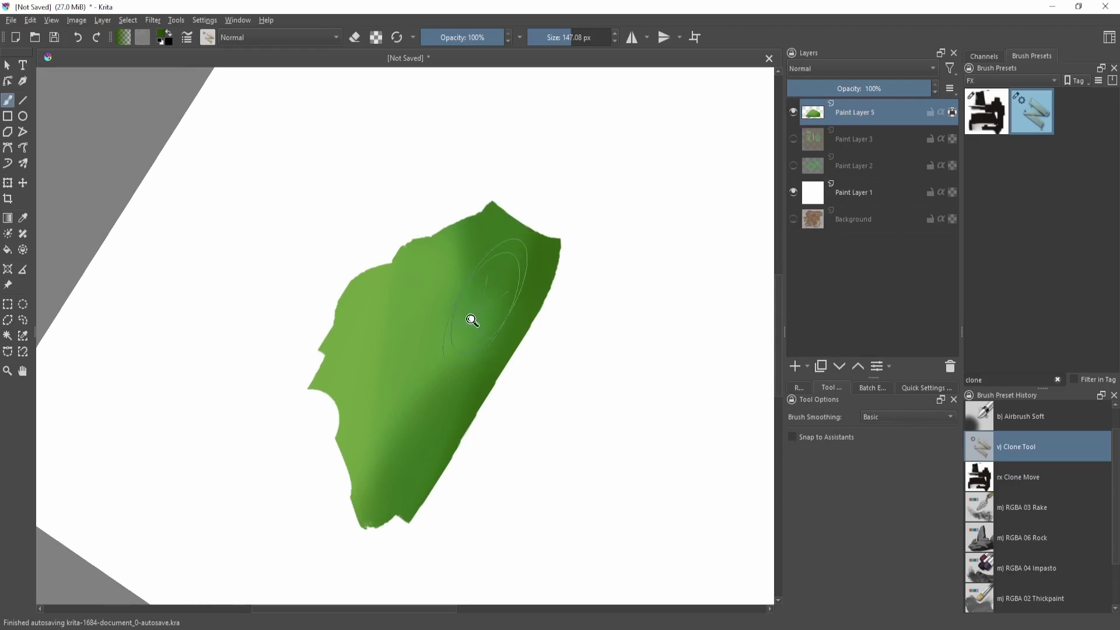
pyautogui.moveTo(362, 362)
pyautogui.mouseDown()
pyautogui.moveTo(313, 375)
pyautogui.moveTo(325, 475)
pyautogui.moveTo(379, 530)
pyautogui.mouseUp()
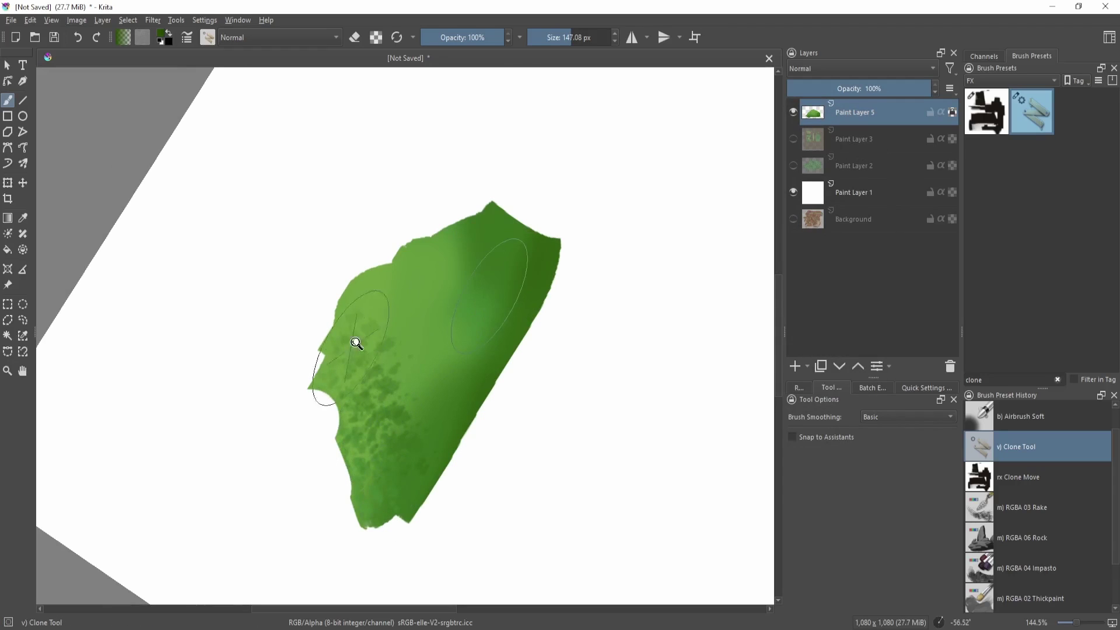
pyautogui.moveTo(484, 265); pyautogui.dragTo(516, 286)
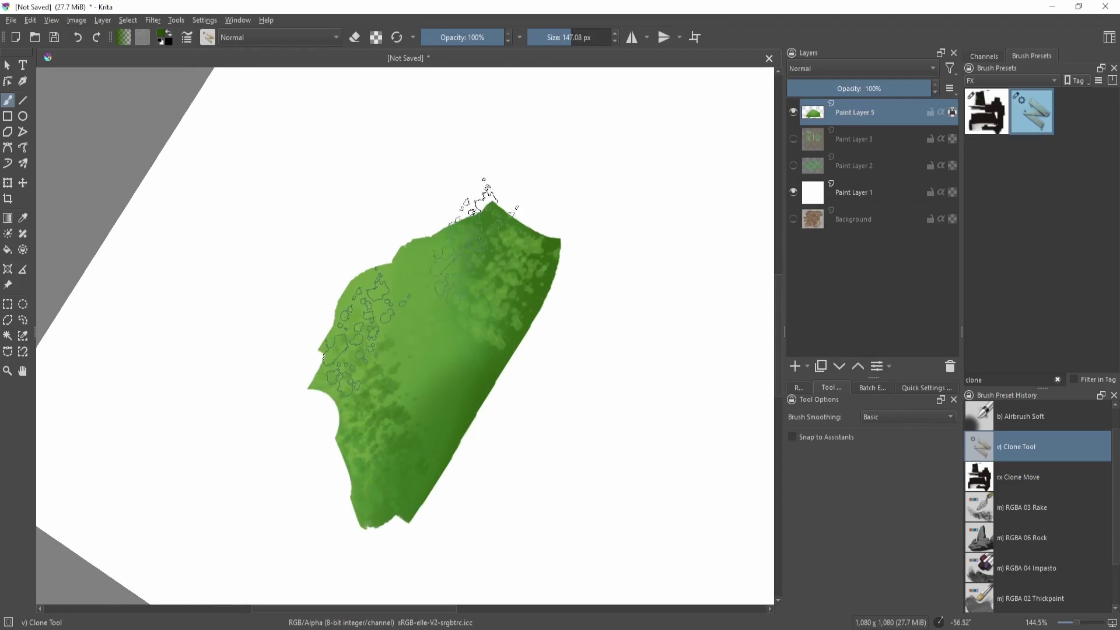
# Erase pale whitish patches along the green bush's top edges.
pyautogui.press('5')
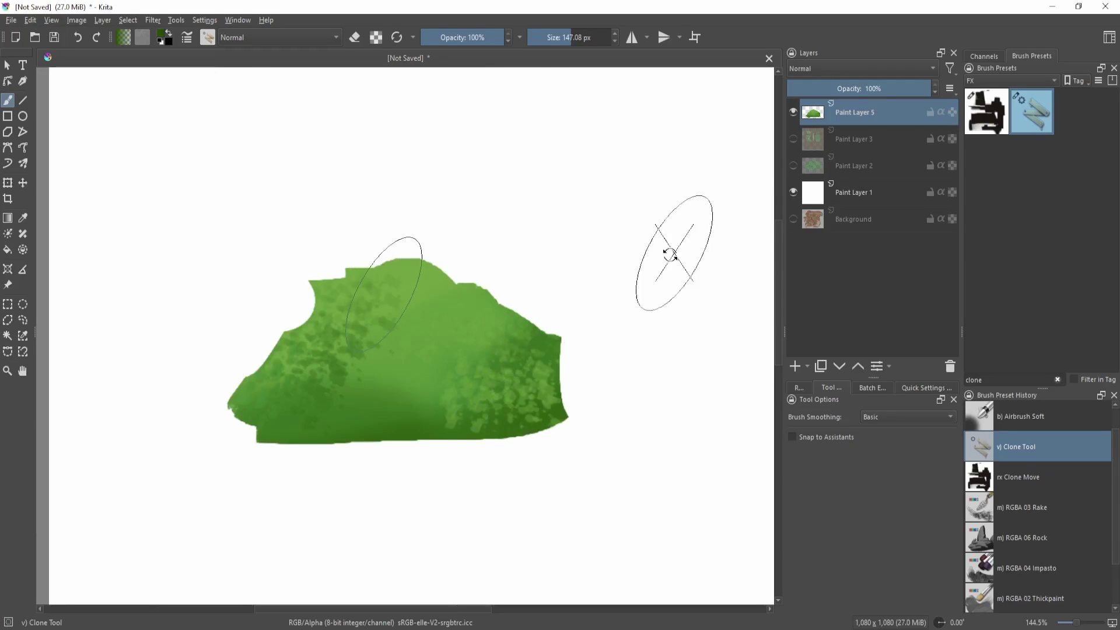
pyautogui.moveTo(645, 260)
pyautogui.mouseDown()
pyautogui.moveTo(588, 205)
pyautogui.moveTo(523, 212)
pyautogui.moveTo(568, 218)
pyautogui.moveTo(353, 362)
pyautogui.moveTo(359, 333)
pyautogui.moveTo(473, 266)
pyautogui.moveTo(346, 425)
pyautogui.mouseUp()
pyautogui.press('5')
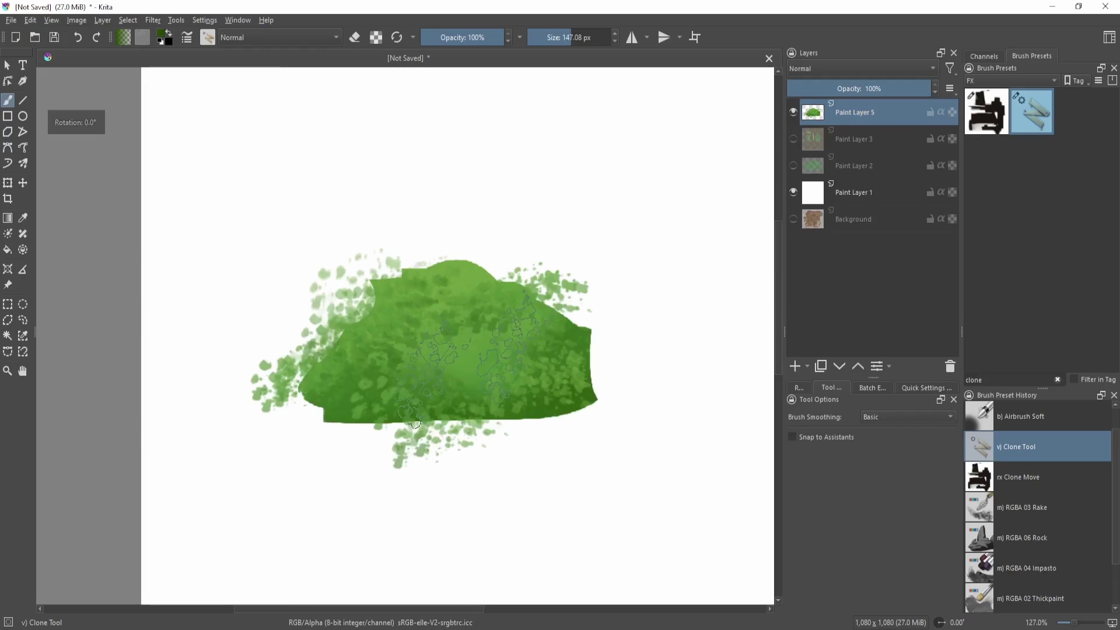
pyautogui.moveTo(427, 372); pyautogui.dragTo(356, 324)
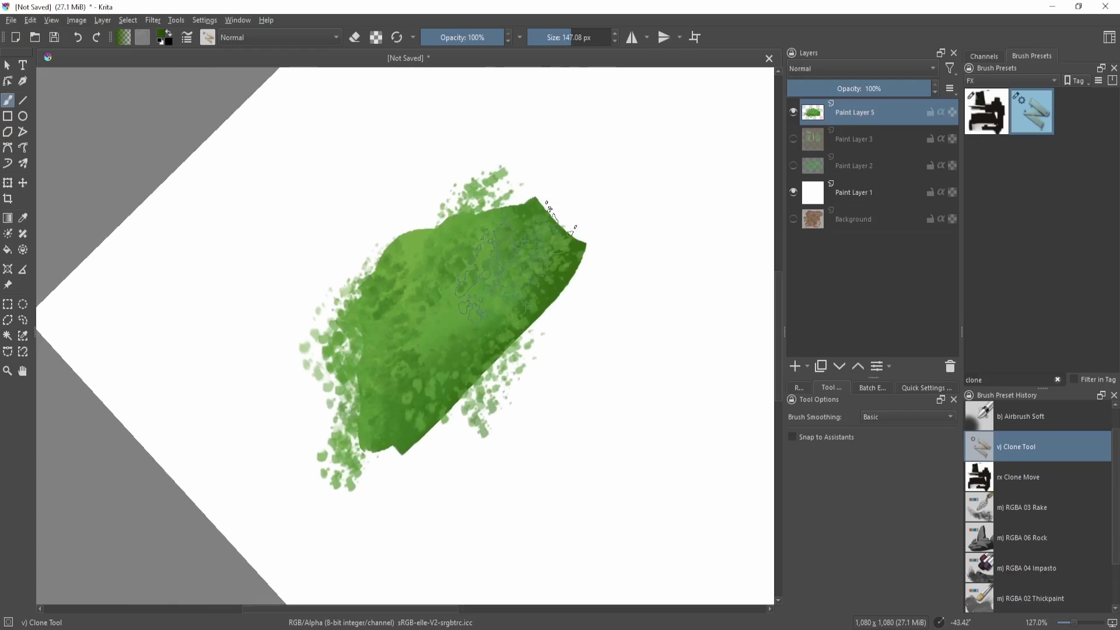
pyautogui.press('5')
pyautogui.scroll(-1, 566, 292)
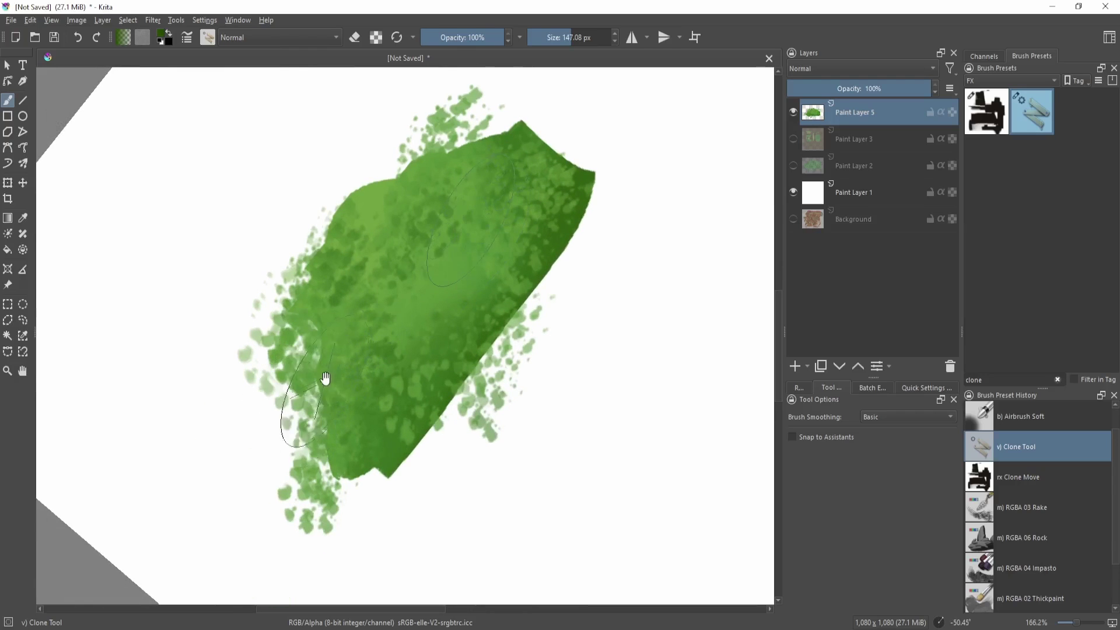
pyautogui.moveTo(306, 428); pyautogui.dragTo(299, 437)
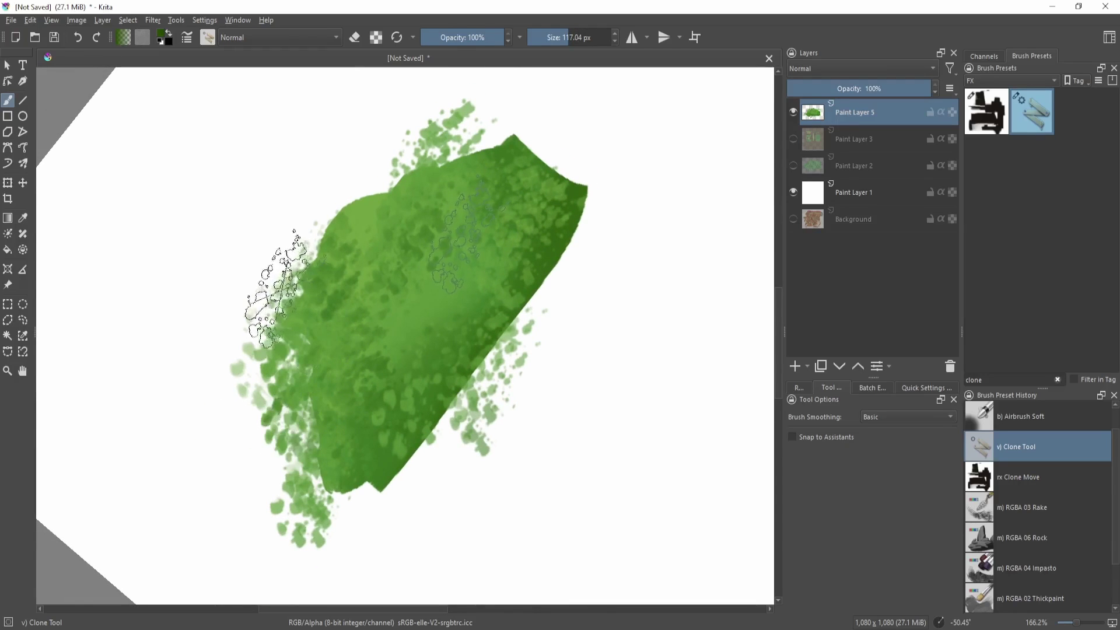
pyautogui.moveTo(465, 175); pyautogui.dragTo(545, 296)
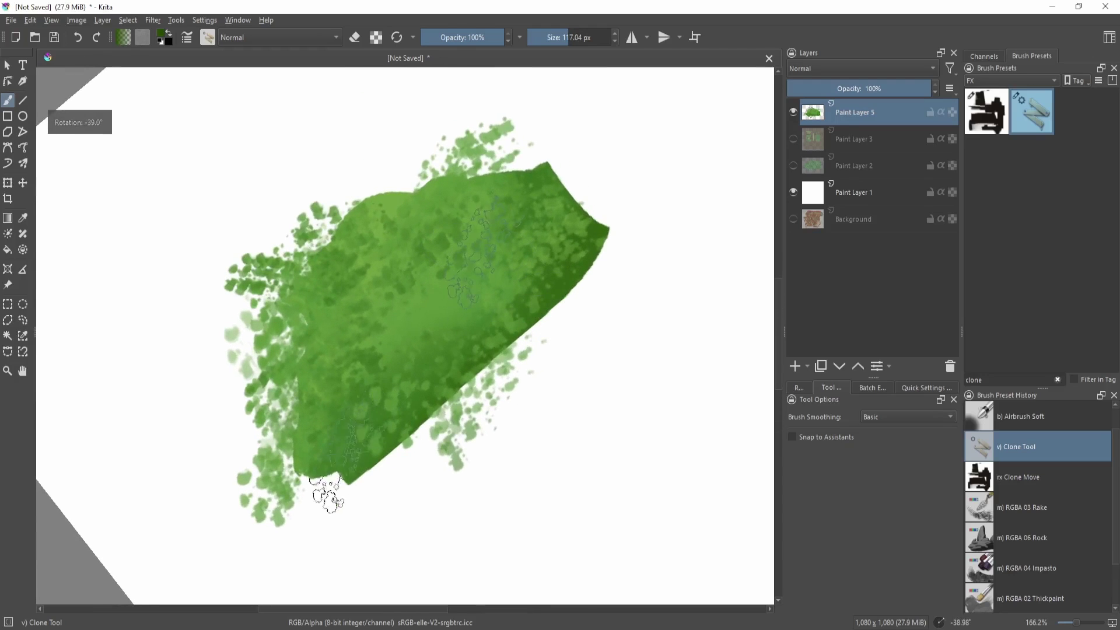
pyautogui.moveTo(472, 389)
pyautogui.mouseDown()
pyautogui.moveTo(635, 273)
pyautogui.moveTo(513, 442)
pyautogui.moveTo(595, 355)
pyautogui.moveTo(533, 120)
pyautogui.moveTo(500, 225)
pyautogui.mouseUp()
pyautogui.press('e')
pyautogui.moveTo(460, 178)
pyautogui.mouseDown()
pyautogui.moveTo(436, 177)
pyautogui.moveTo(325, 230)
pyautogui.moveTo(423, 498)
pyautogui.mouseUp()
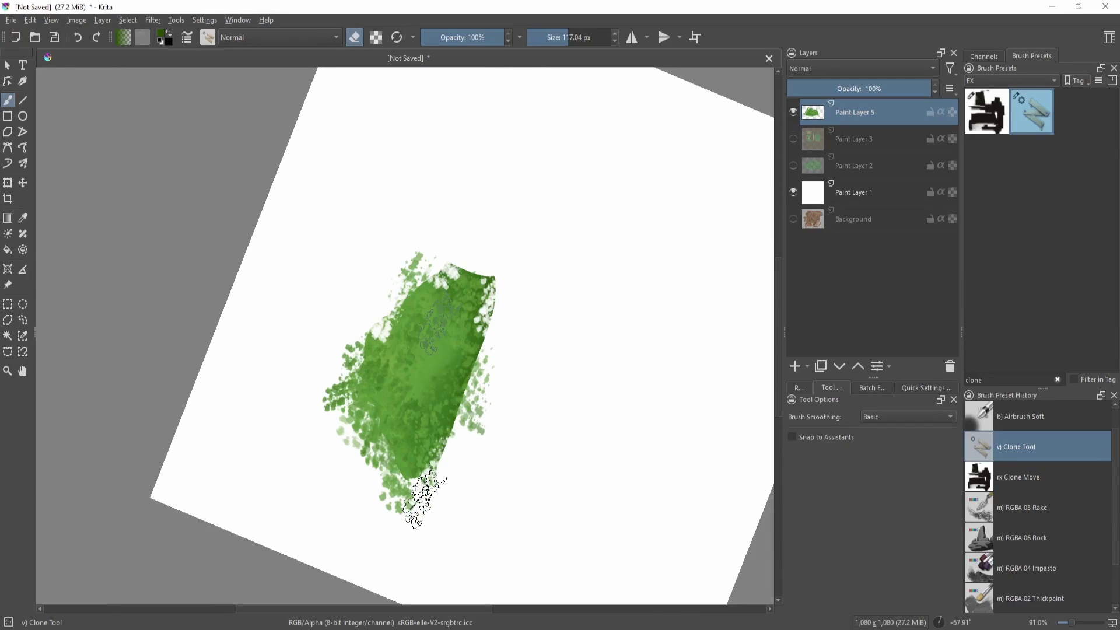
pyautogui.press('5')
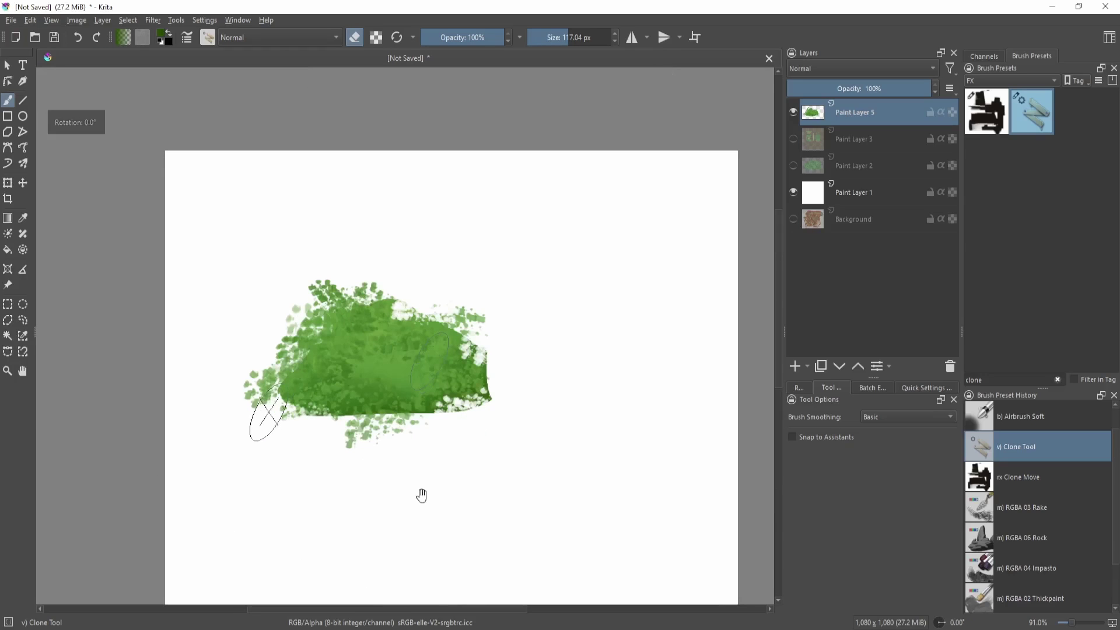
pyautogui.moveTo(508, 375); pyautogui.dragTo(544, 180)
# Load the Basic-6 Details brush, pick a painting colour, and turn off erase mode.
pyautogui.press('/')
pyautogui.scroll(2, 347, 470)
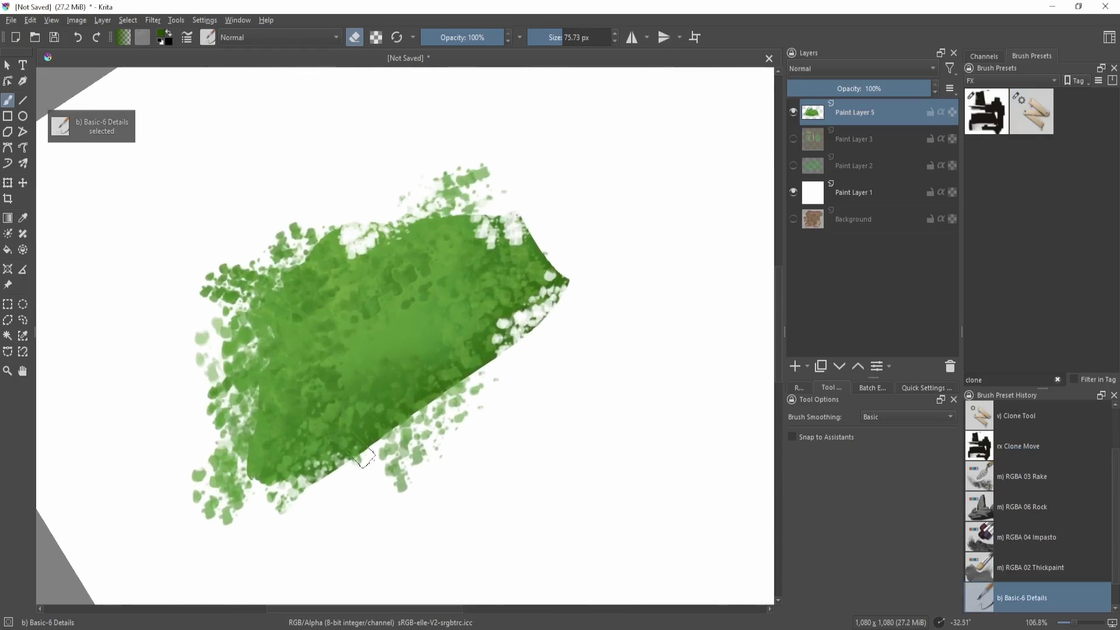
pyautogui.press('5')
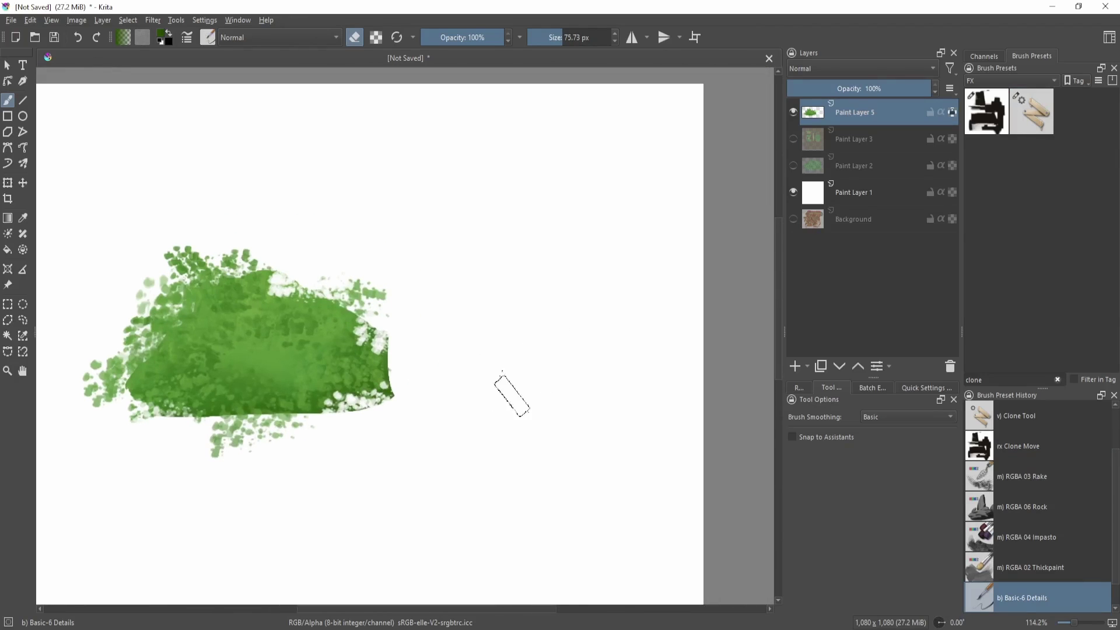
pyautogui.hotkey('shift', 'i')
pyautogui.press('e')
pyautogui.moveTo(635, 246)
pyautogui.mouseDown()
pyautogui.moveTo(552, 280)
pyautogui.moveTo(531, 360)
pyautogui.moveTo(512, 357)
pyautogui.moveTo(553, 290)
pyautogui.moveTo(565, 294)
pyautogui.moveTo(493, 308)
pyautogui.moveTo(627, 270)
pyautogui.moveTo(532, 335)
pyautogui.moveTo(650, 311)
pyautogui.mouseUp()
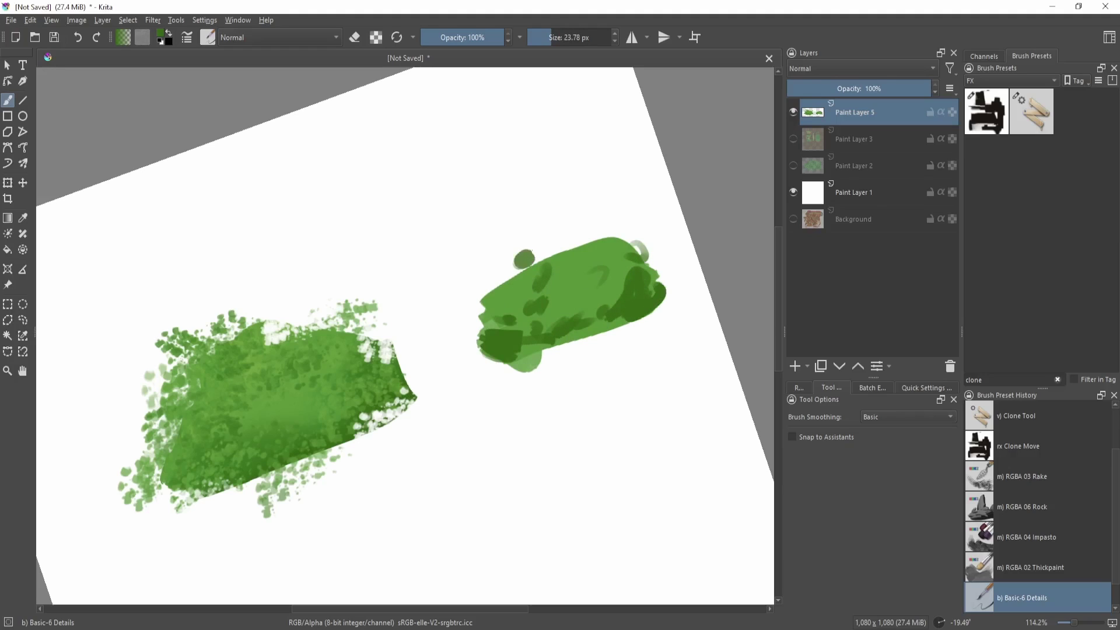
pyautogui.press('5')
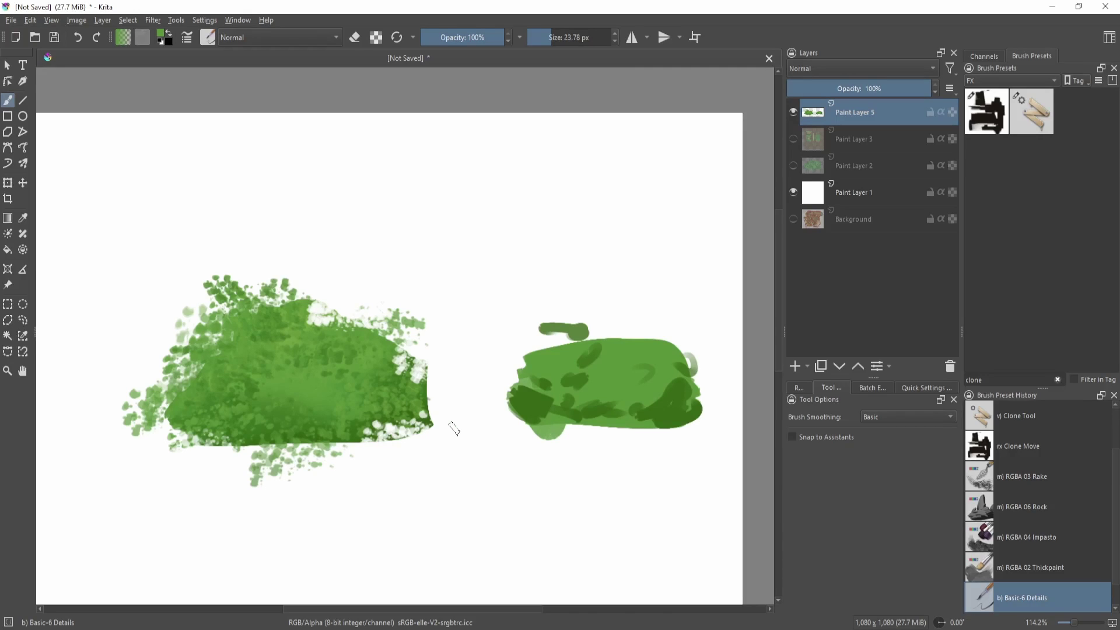
# Outline the green arrow with the Freehand Selection tool.
pyautogui.scroll(-2, 455, 429)
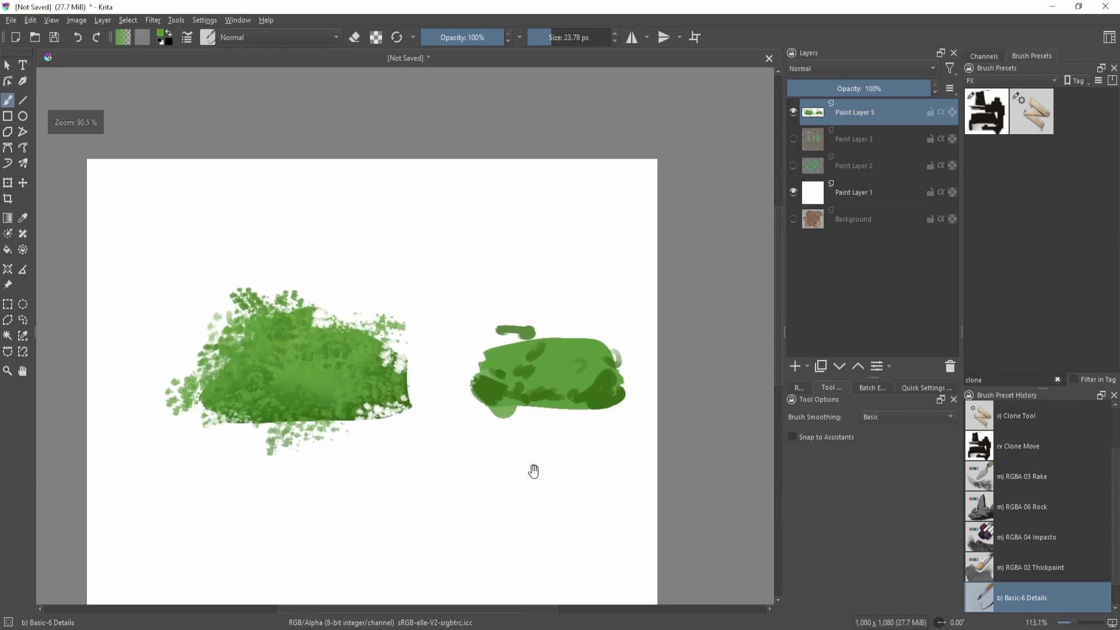
pyautogui.scroll(-2, 500, 431)
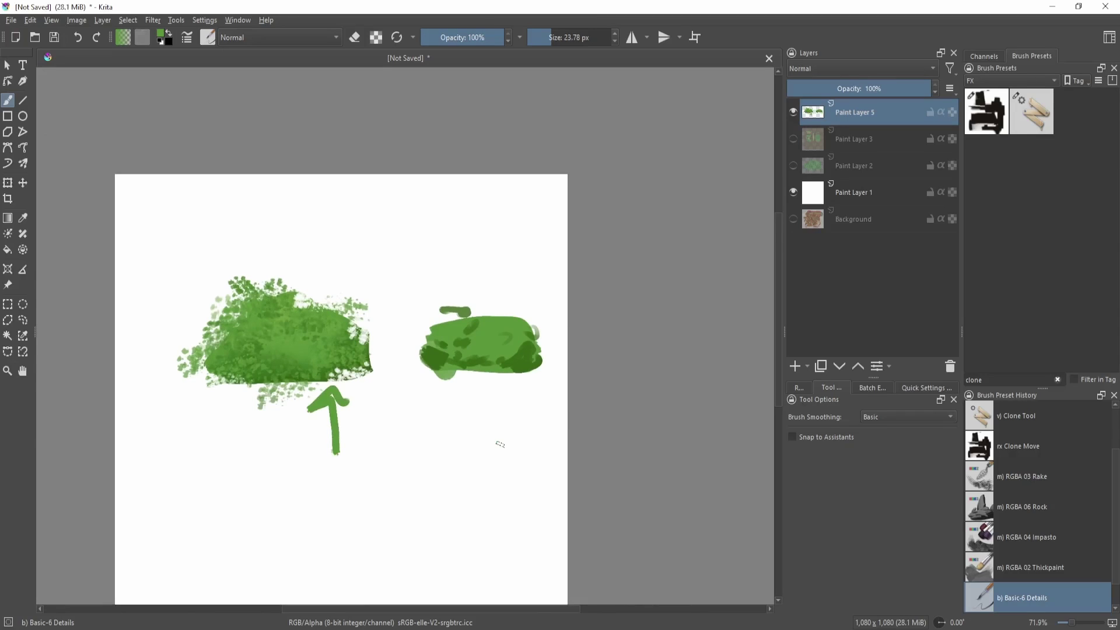
pyautogui.scroll(-1, 536, 418)
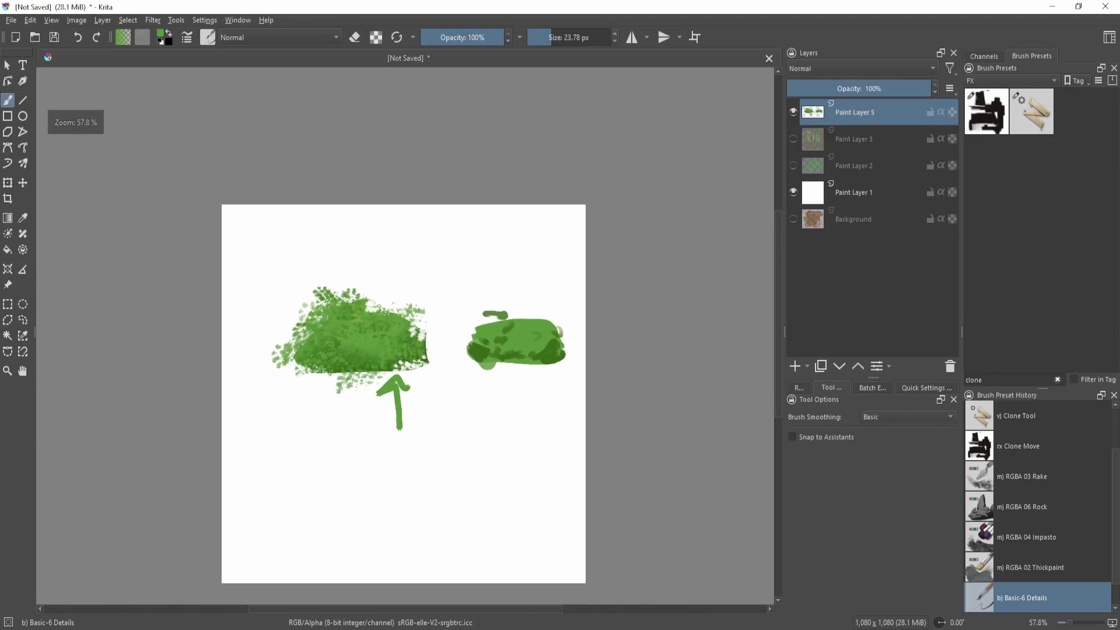
pyautogui.scroll(4, 420, 417)
pyautogui.click(23, 320)
pyautogui.moveTo(385, 336); pyautogui.dragTo(435, 403)
# Delete the green arrow and fill a lassoed rock shape below the bush with grey.
pyautogui.press('Delete')
pyautogui.scroll(-2, 410, 493)
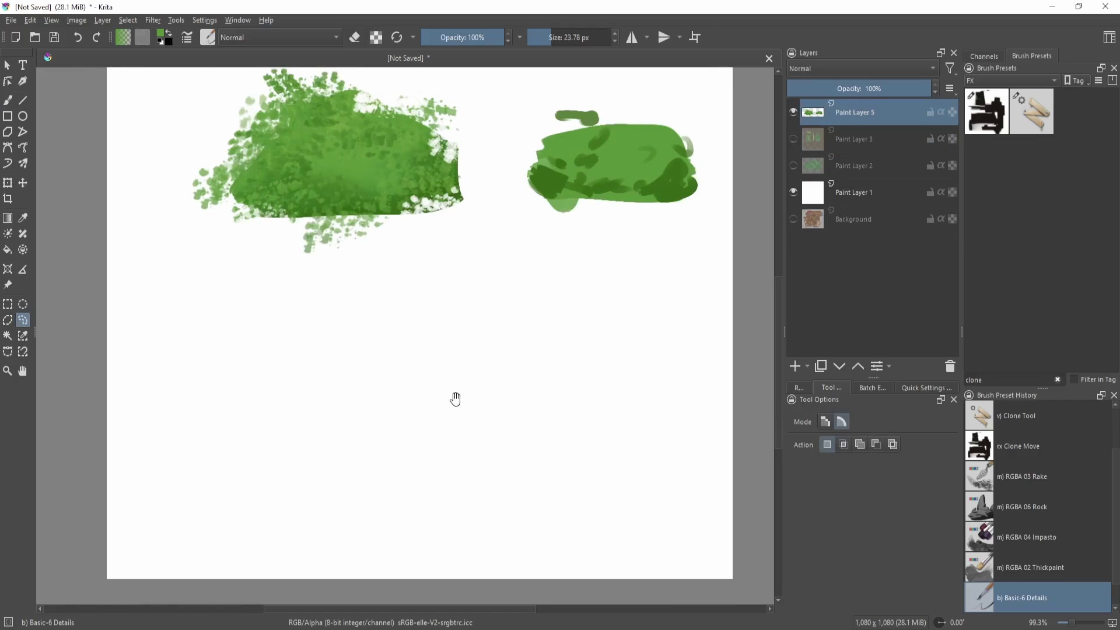
pyautogui.hotkey('shift', 'i')
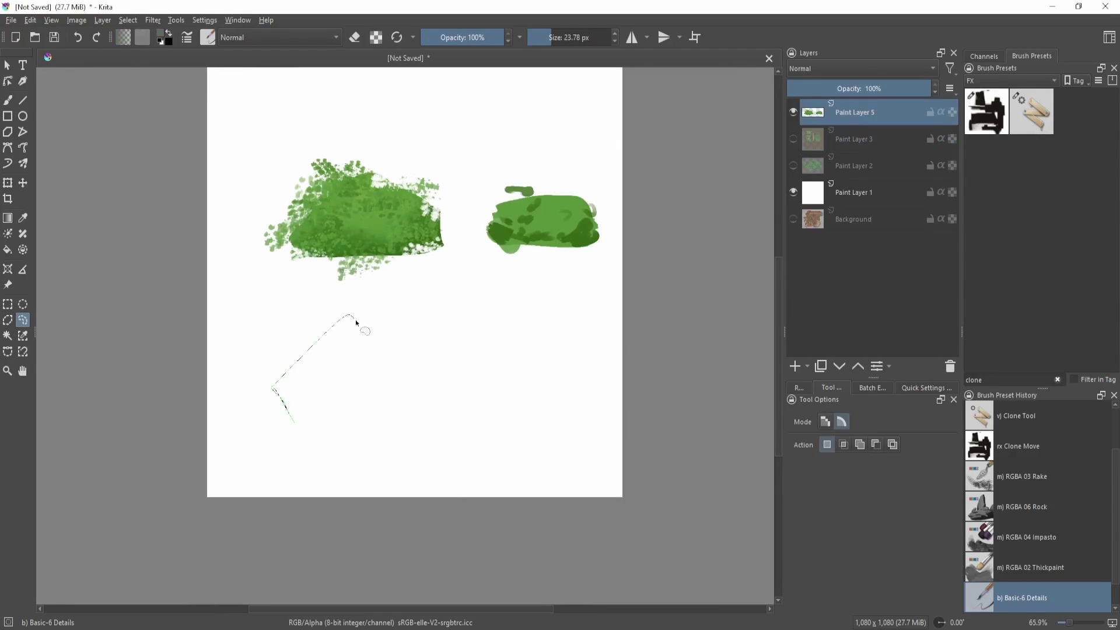
pyautogui.moveTo(362, 330); pyautogui.dragTo(349, 421)
pyautogui.hotkey('shift', 'BackSpace')
pyautogui.hotkey('ctrl', 'shift', 'a')
# Shade the grey rock with dark grey strokes, then pick a lighter grey.
pyautogui.moveTo(558, 266); pyautogui.dragTo(393, 390)
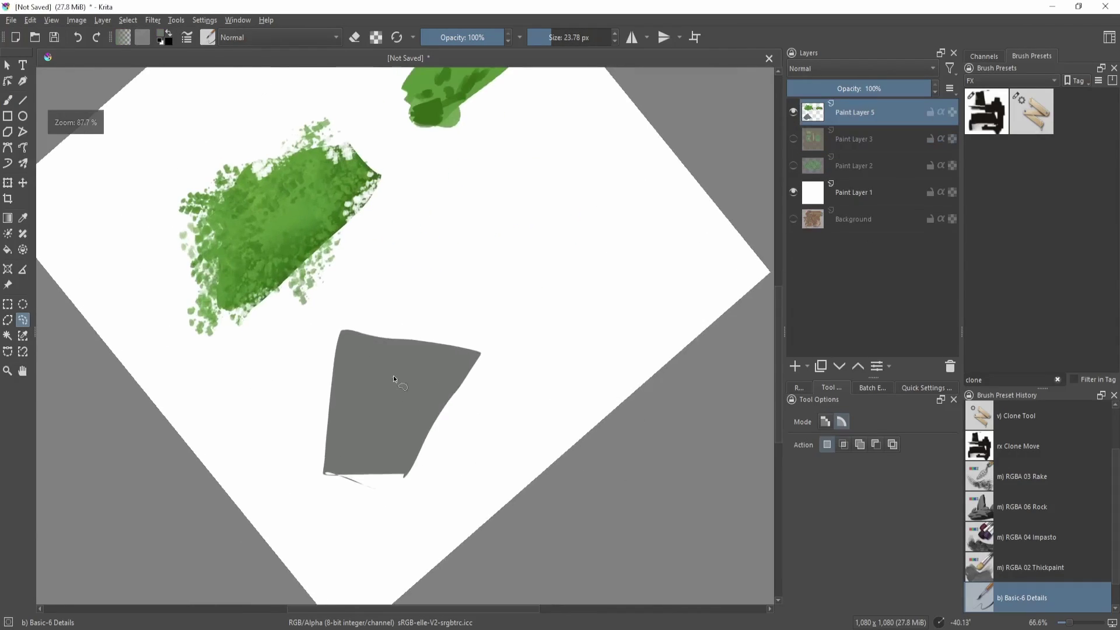
pyautogui.press('b')
pyautogui.moveTo(403, 350)
pyautogui.mouseDown()
pyautogui.moveTo(305, 488)
pyautogui.moveTo(471, 370)
pyautogui.moveTo(445, 380)
pyautogui.moveTo(448, 419)
pyautogui.mouseUp()
pyautogui.hotkey('shift', 'i')
pyautogui.click(373, 477)
pyautogui.press('/')
# Adjust the clone brush settings and try a clone stroke on the rock, then undo it.
pyautogui.scroll(3, 408, 437)
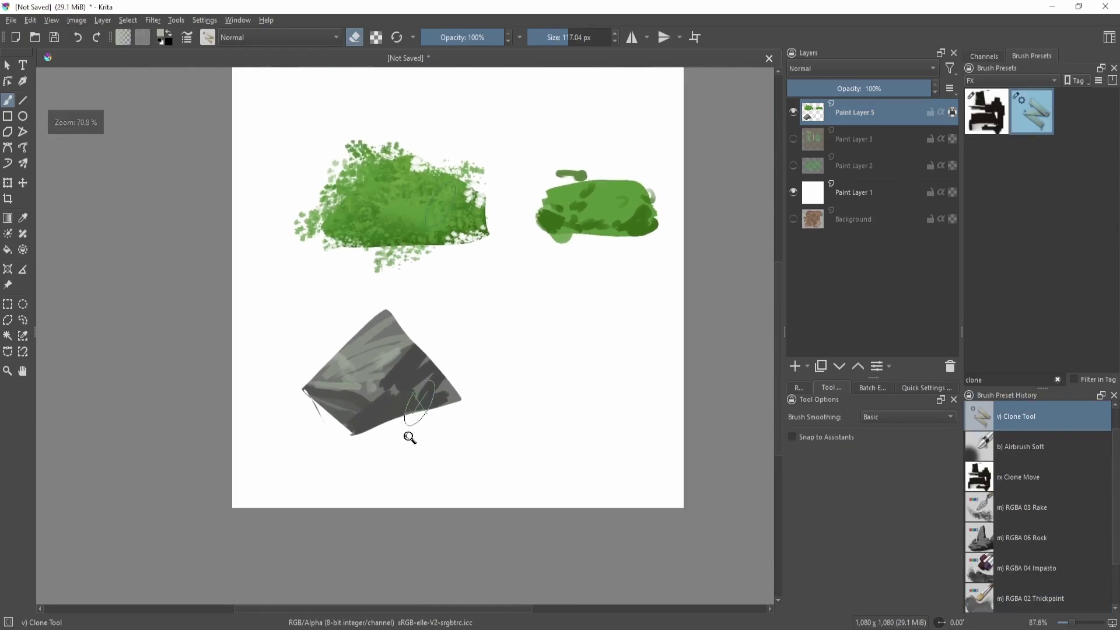
pyautogui.press('F5')
pyautogui.moveTo(669, 325)
pyautogui.mouseDown()
pyautogui.moveTo(666, 250)
pyautogui.moveTo(659, 278)
pyautogui.mouseUp()
pyautogui.press('F5')
pyautogui.moveTo(350, 432); pyautogui.dragTo(427, 350)
pyautogui.hotkey('ctrl', 'z')
# Rotate the view and fine-tune the clone brush size.
pyautogui.hotkey('ctrl', '[')
pyautogui.press('5')
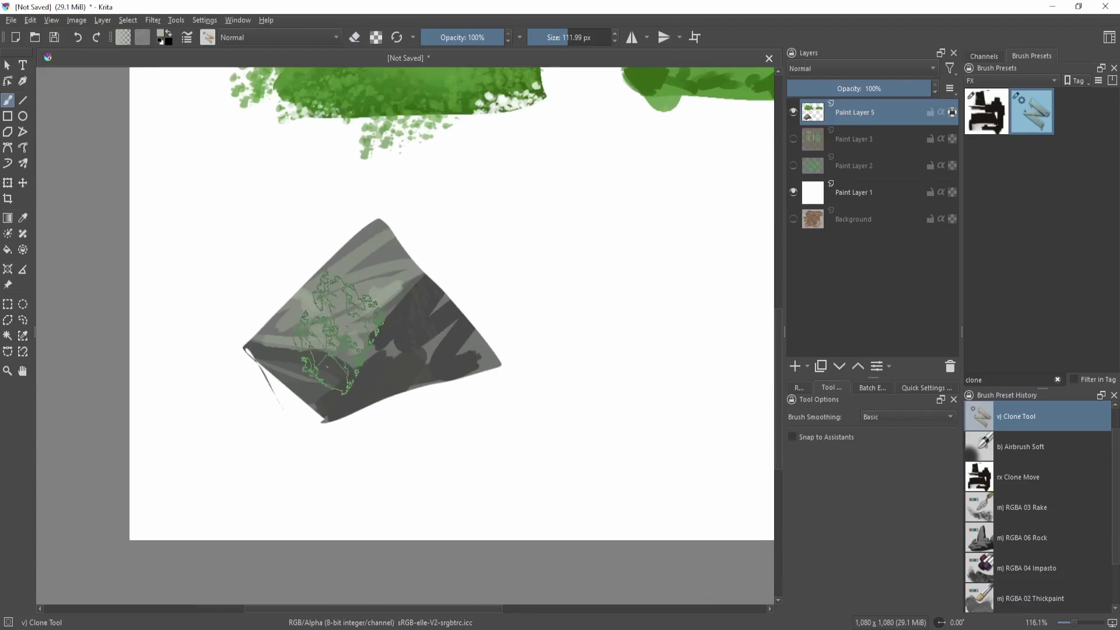
pyautogui.moveTo(285, 397); pyautogui.dragTo(350, 450)
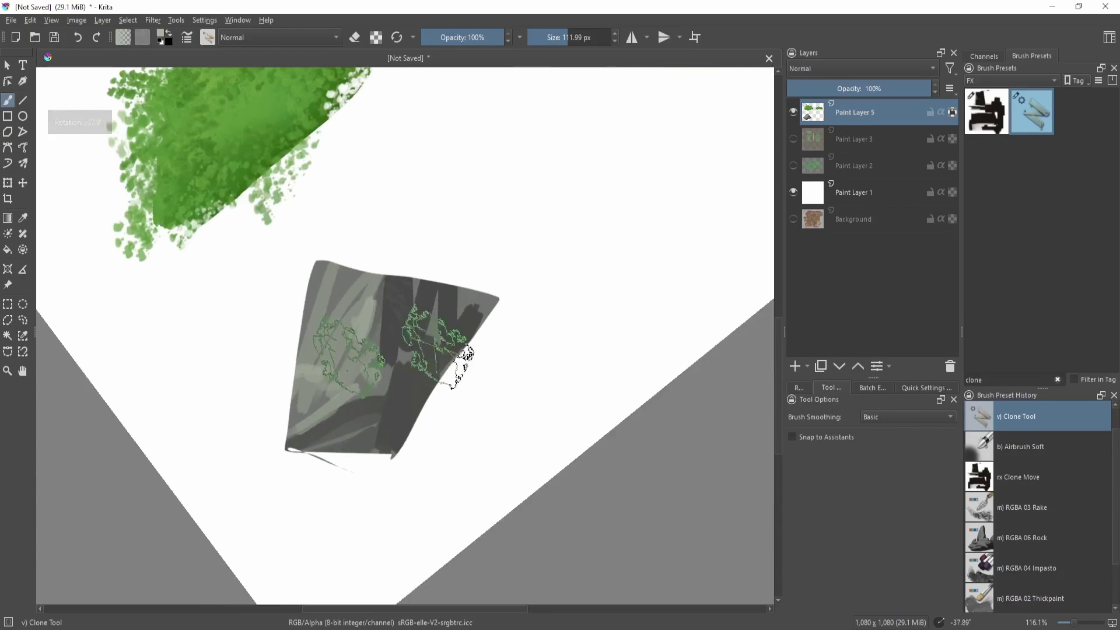
pyautogui.hotkey('ctrl', '[')
pyautogui.hotkey('ctrl', '[')
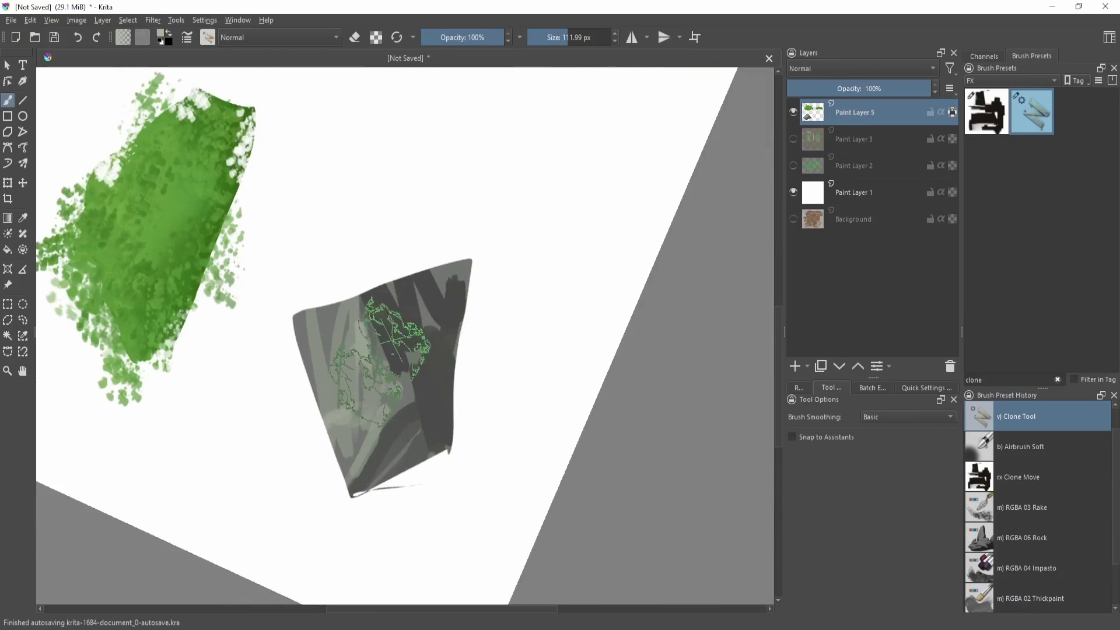
pyautogui.press('5')
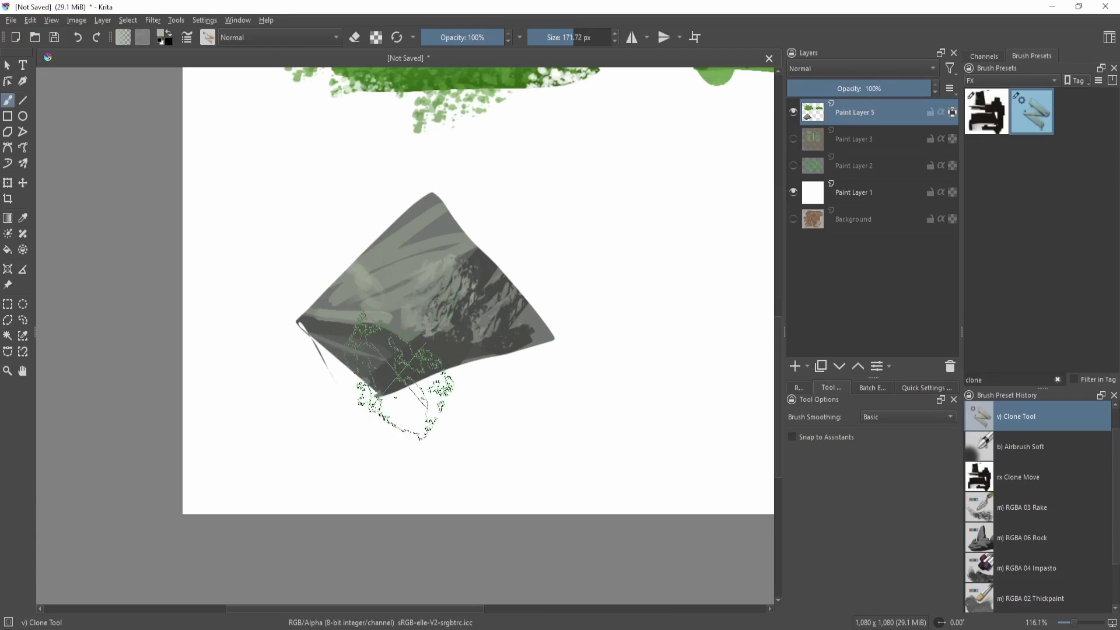
pyautogui.press(']')
pyautogui.press(']')
pyautogui.press('[')
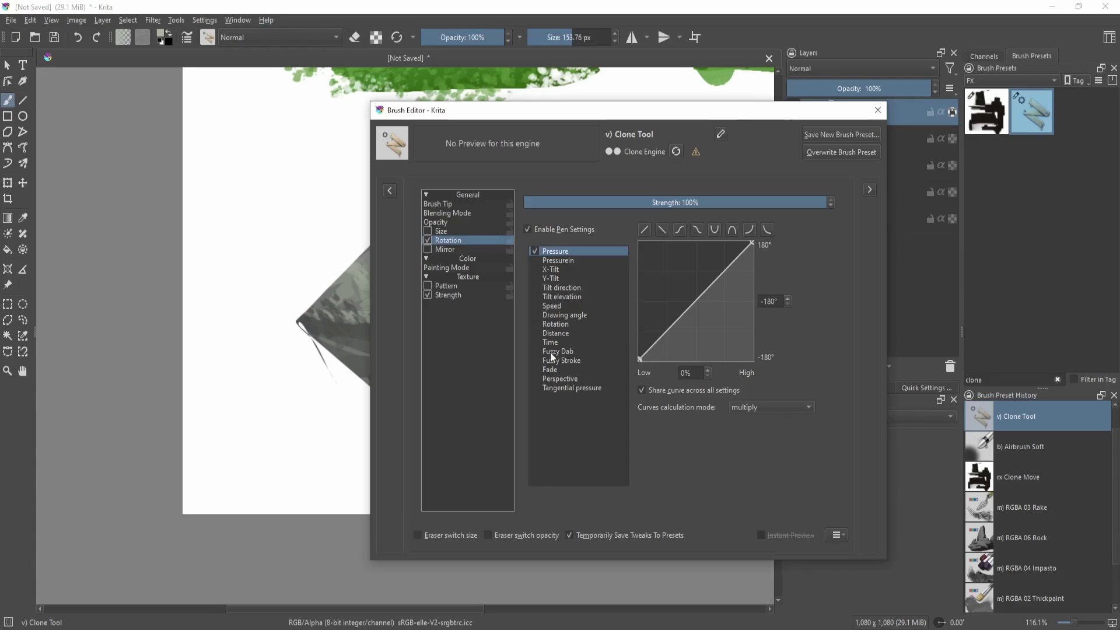
# Make the clone brush's rotation follow the Drawing angle sensor in the brush settings.
pyautogui.press('F5')
pyautogui.click(537, 316)
pyautogui.click(533, 315)
pyautogui.press('F5')
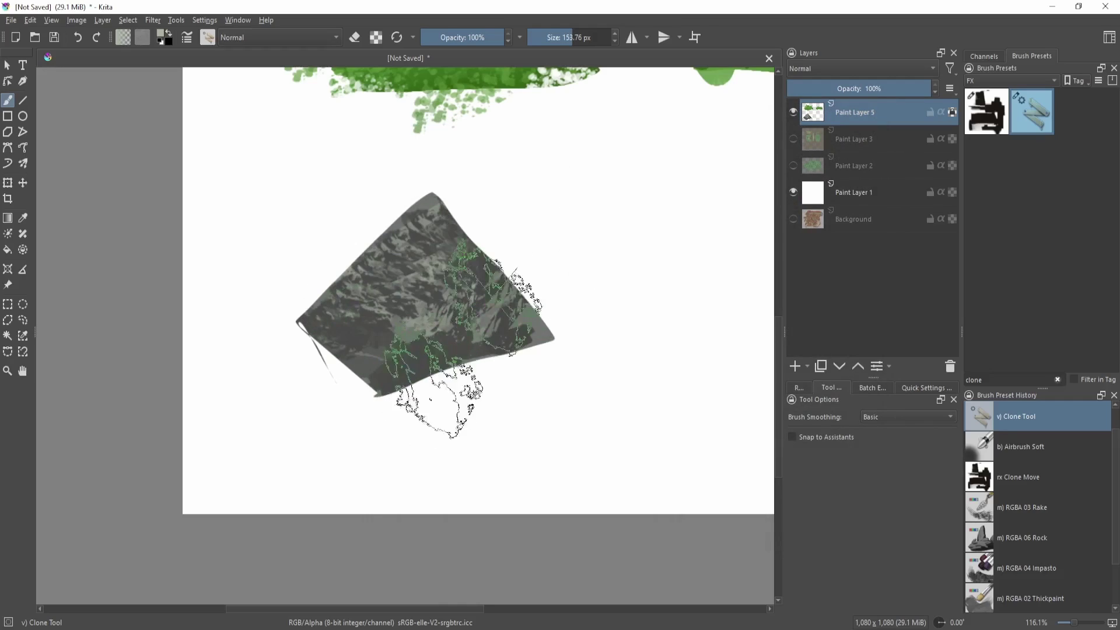
# Straighten the canvas upright, zoom out to the whole image, and return to brush painting.
pyautogui.moveTo(525, 350)
pyautogui.mouseDown()
pyautogui.moveTo(601, 325)
pyautogui.moveTo(450, 165)
pyautogui.moveTo(546, 321)
pyautogui.moveTo(472, 434)
pyautogui.moveTo(457, 434)
pyautogui.mouseUp()
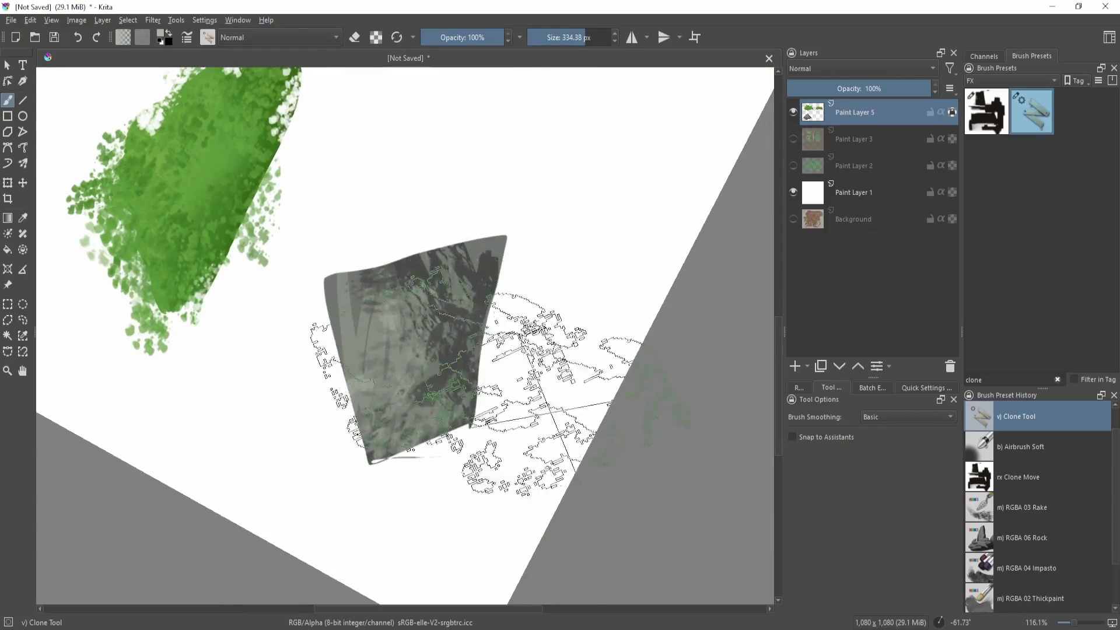
pyautogui.press('5')
pyautogui.moveTo(538, 346)
pyautogui.mouseDown()
pyautogui.moveTo(575, 370)
pyautogui.moveTo(562, 325)
pyautogui.moveTo(350, 327)
pyautogui.moveTo(516, 391)
pyautogui.moveTo(543, 325)
pyautogui.moveTo(538, 363)
pyautogui.moveTo(455, 386)
pyautogui.moveTo(461, 350)
pyautogui.mouseUp()
pyautogui.press('b')
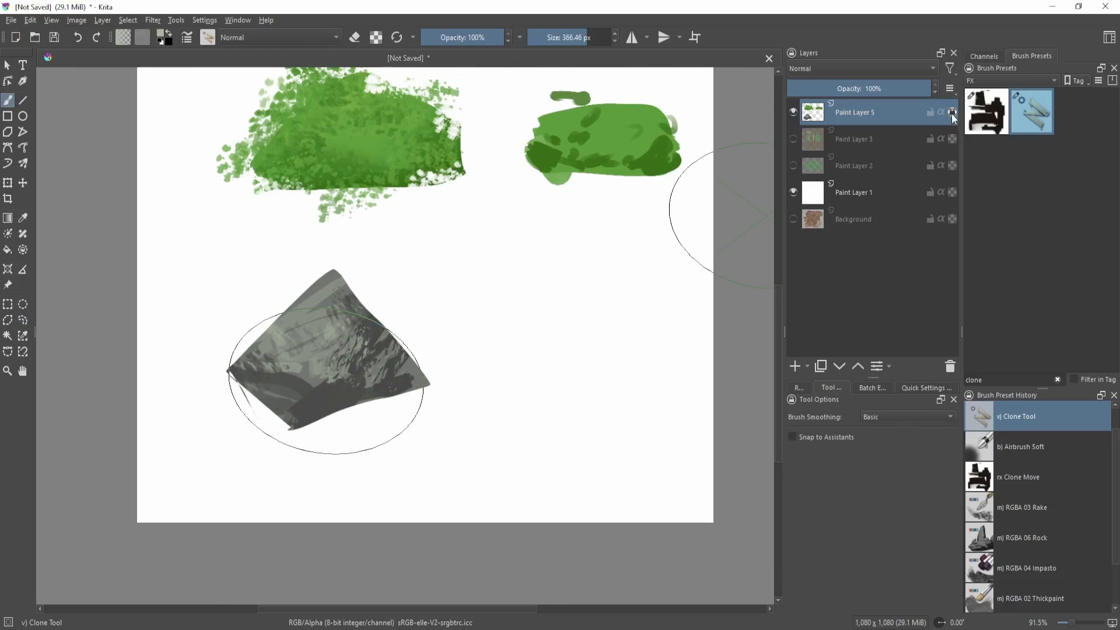
# Clone grey rock texture into a patch right of the rock, undoing and shrinking the brush.
pyautogui.moveTo(607, 243)
pyautogui.mouseDown()
pyautogui.moveTo(667, 237)
pyautogui.moveTo(554, 291)
pyautogui.moveTo(583, 327)
pyautogui.moveTo(531, 292)
pyautogui.moveTo(525, 318)
pyautogui.moveTo(500, 323)
pyautogui.moveTo(554, 326)
pyautogui.moveTo(514, 350)
pyautogui.moveTo(560, 344)
pyautogui.mouseUp()
pyautogui.hotkey('ctrl', 'z')
pyautogui.press('[')
pyautogui.press('[')
pyautogui.moveTo(386, 373)
pyautogui.mouseDown()
pyautogui.moveTo(350, 350)
pyautogui.moveTo(397, 339)
pyautogui.mouseUp()
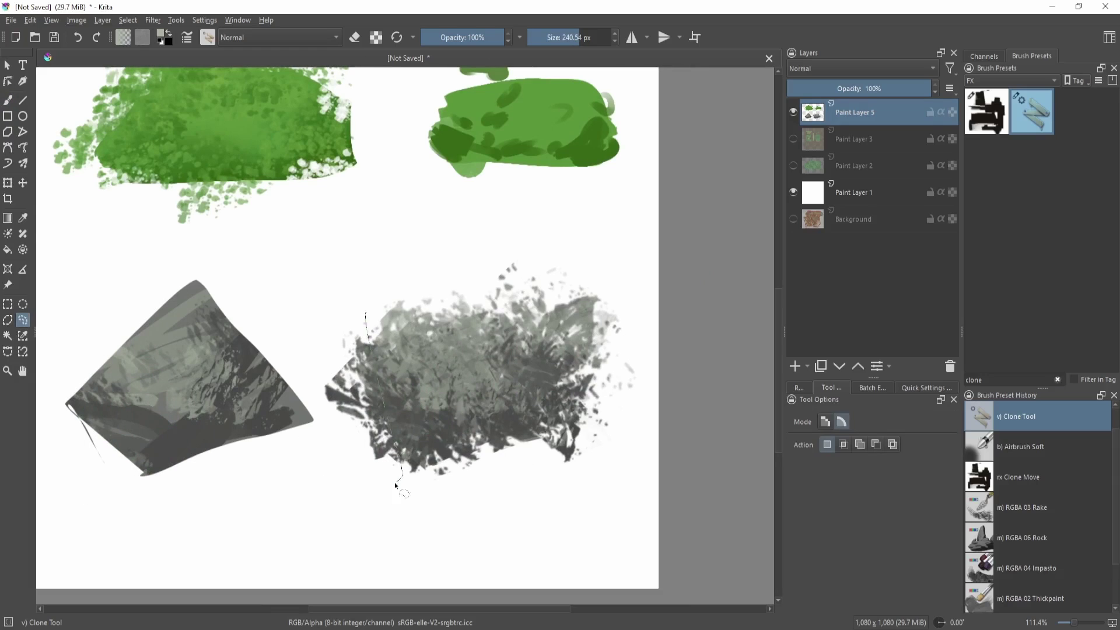
# Lasso and delete the excess grey paint, then reopen the clone brush settings.
pyautogui.moveTo(310, 312); pyautogui.dragTo(327, 292)
pyautogui.press('Delete')
pyautogui.moveTo(642, 205); pyautogui.dragTo(449, 341)
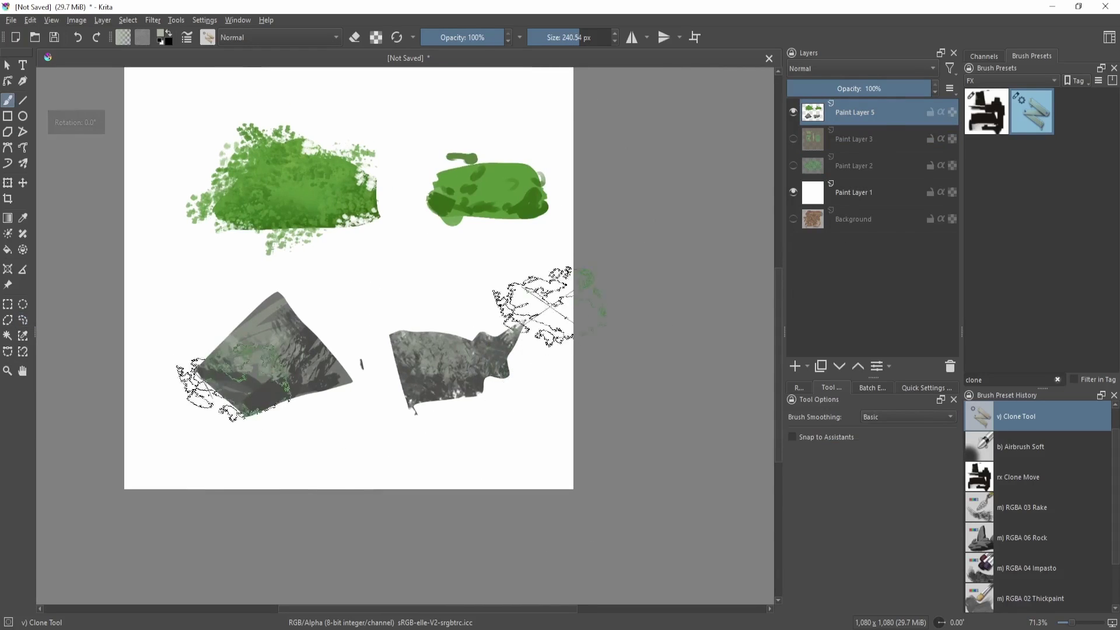
pyautogui.press('F5')
# Give the clone brush the basic_9 tip and clone texture into the grey scatter area.
pyautogui.click(477, 205)
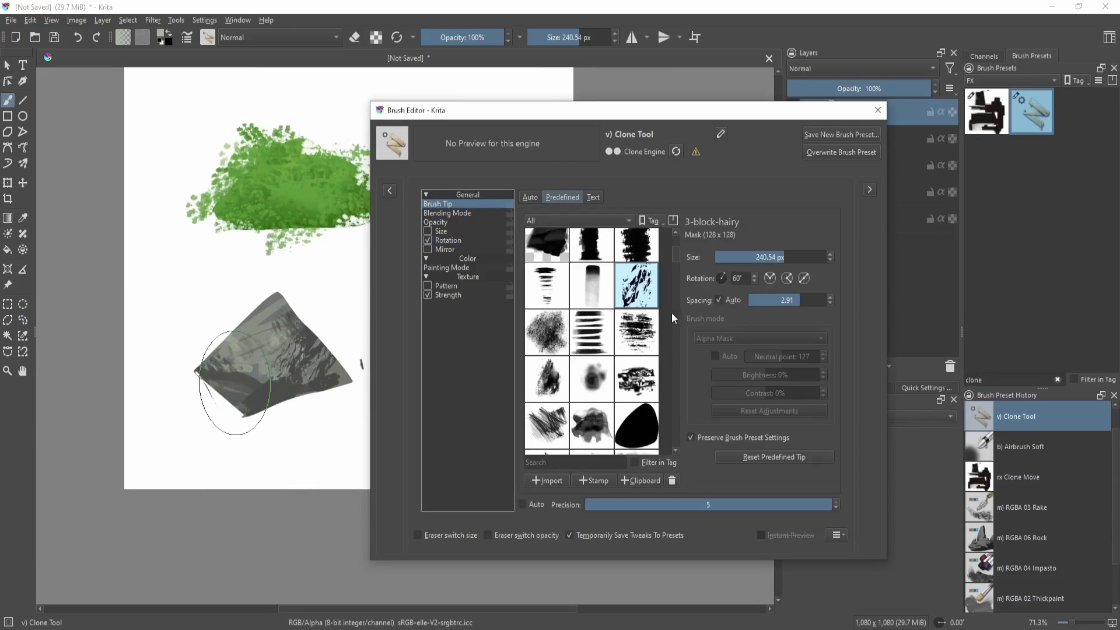
pyautogui.moveTo(677, 257); pyautogui.dragTo(675, 303)
pyautogui.click(636, 254)
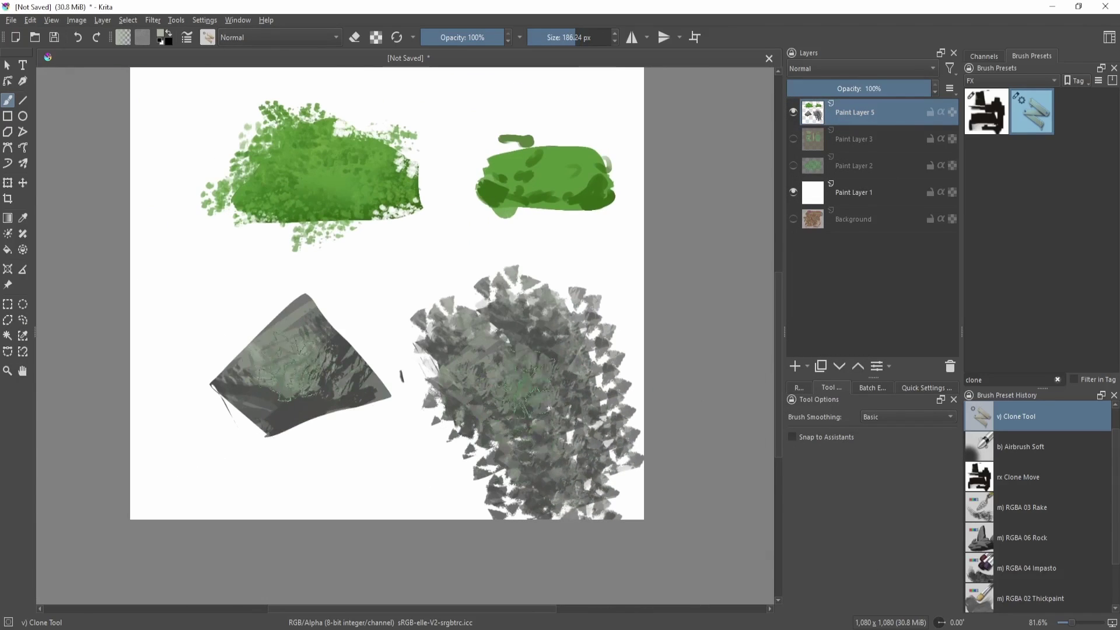
pyautogui.moveTo(524, 385)
pyautogui.mouseDown()
pyautogui.moveTo(560, 426)
pyautogui.moveTo(577, 489)
pyautogui.mouseUp()
pyautogui.moveTo(586, 333)
pyautogui.mouseDown()
pyautogui.moveTo(604, 345)
pyautogui.moveTo(521, 379)
pyautogui.moveTo(546, 335)
pyautogui.moveTo(575, 365)
pyautogui.moveTo(570, 437)
pyautogui.mouseUp()
# Freehand-select an area on the rock.
pyautogui.scroll(-3, 553, 485)
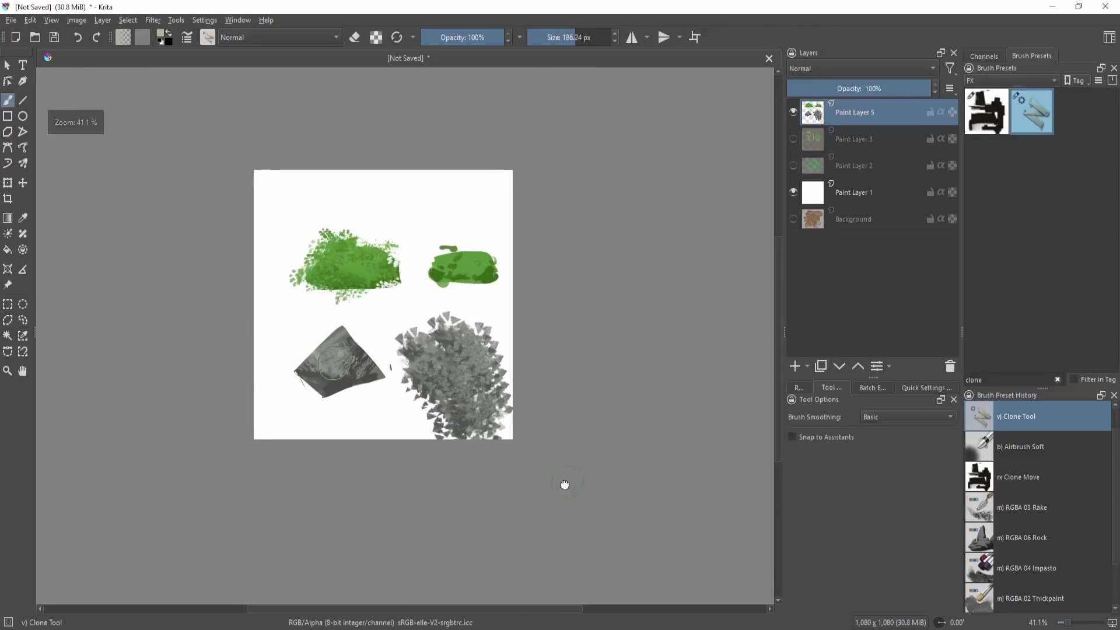
pyautogui.scroll(5, 408, 379)
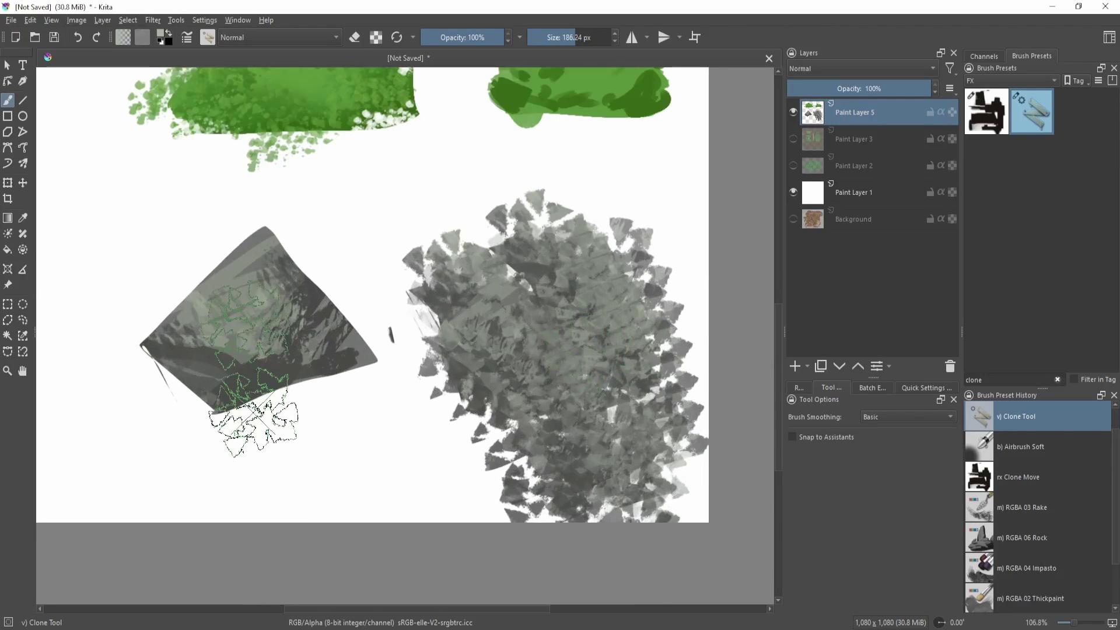
pyautogui.moveTo(373, 382); pyautogui.dragTo(354, 415)
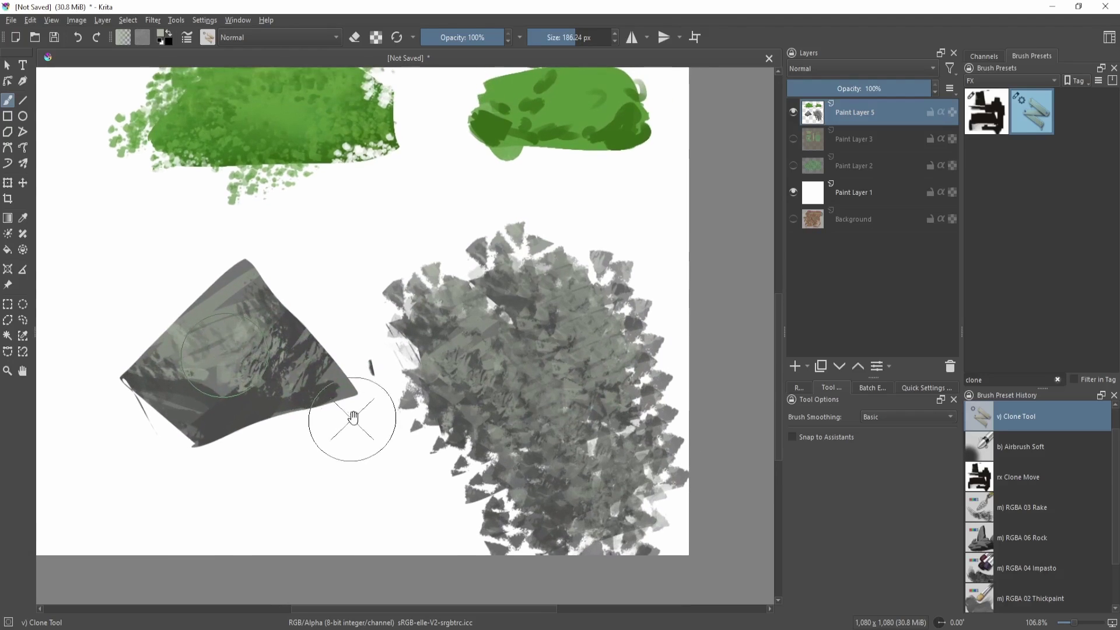
pyautogui.click(22, 319)
pyautogui.moveTo(150, 245); pyautogui.dragTo(274, 275)
# With a smaller Basic-6 Details brush, paint a dark vertical stroke and a lighter grey zigzag.
pyautogui.scroll(-2, 432, 226)
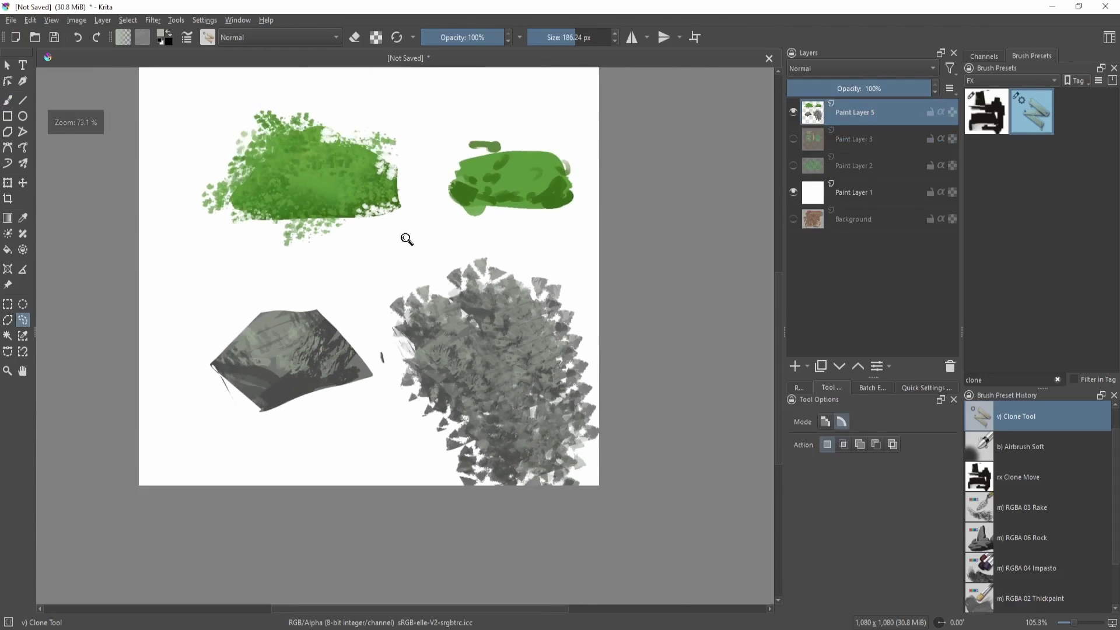
pyautogui.scroll(1, 447, 271)
pyautogui.press('b')
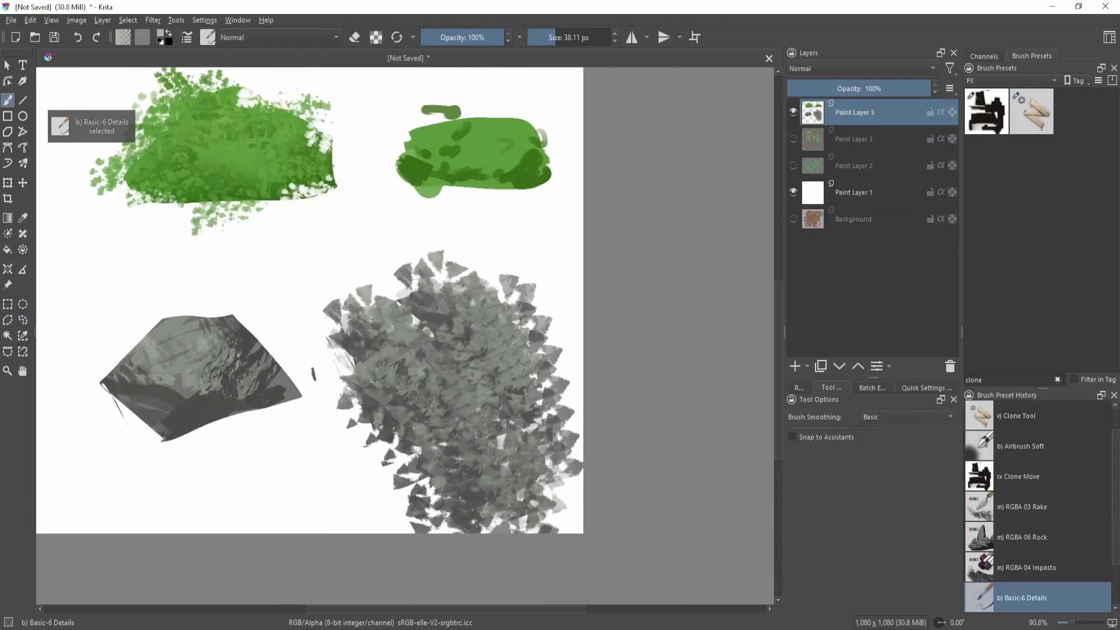
pyautogui.press('[')
pyautogui.moveTo(338, 302); pyautogui.dragTo(377, 487)
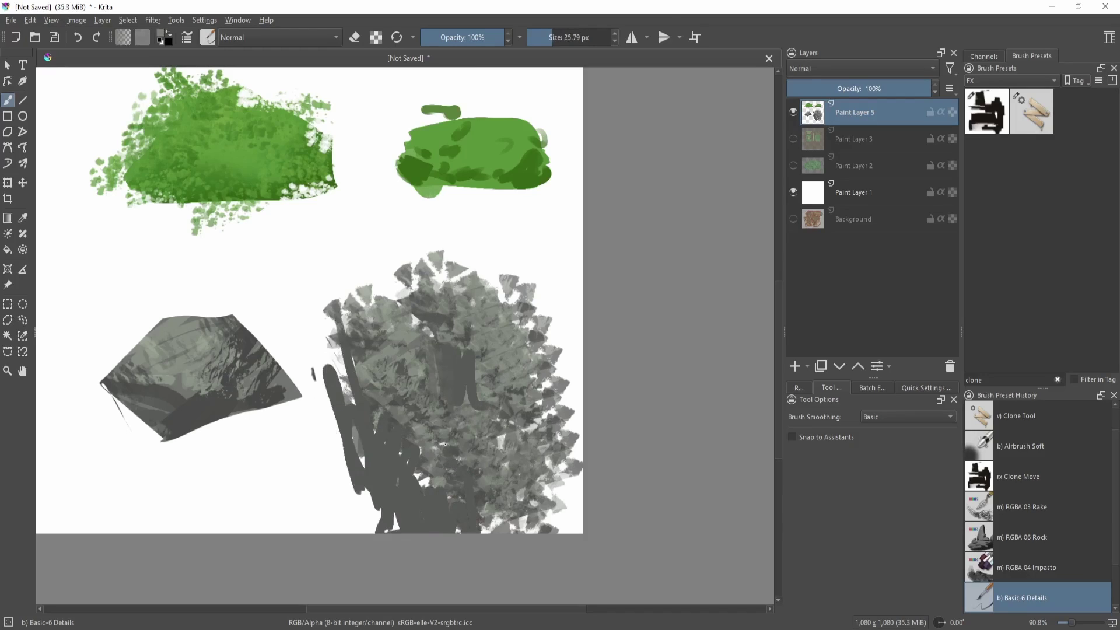
pyautogui.moveTo(417, 438); pyautogui.dragTo(487, 513)
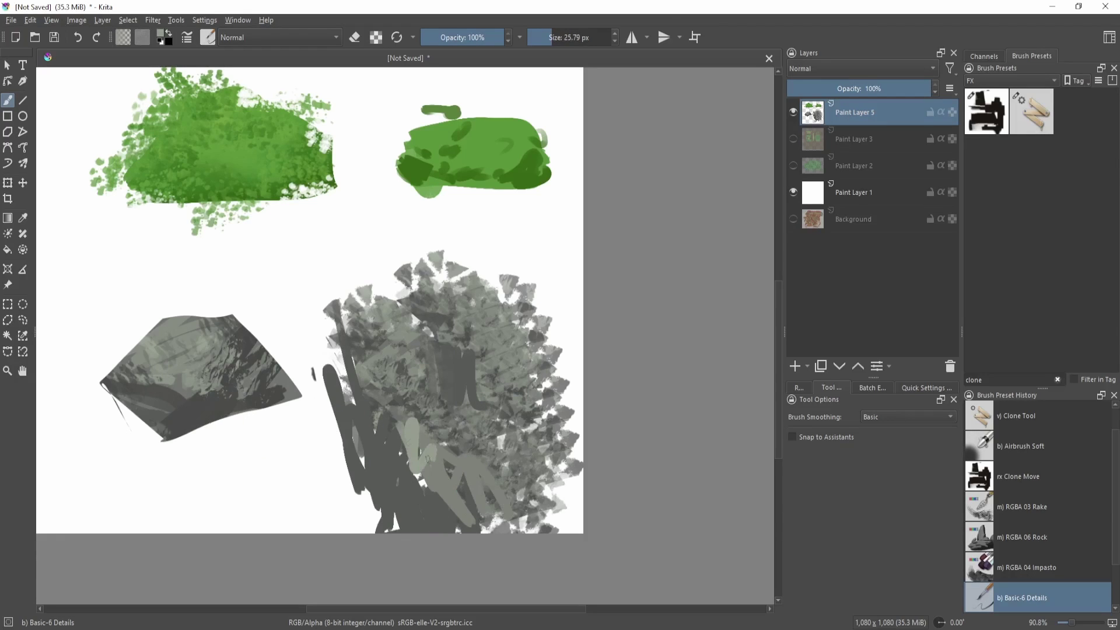
# Clone grey foliage texture across the rock area down to the canvas bottom.
pyautogui.press('/')
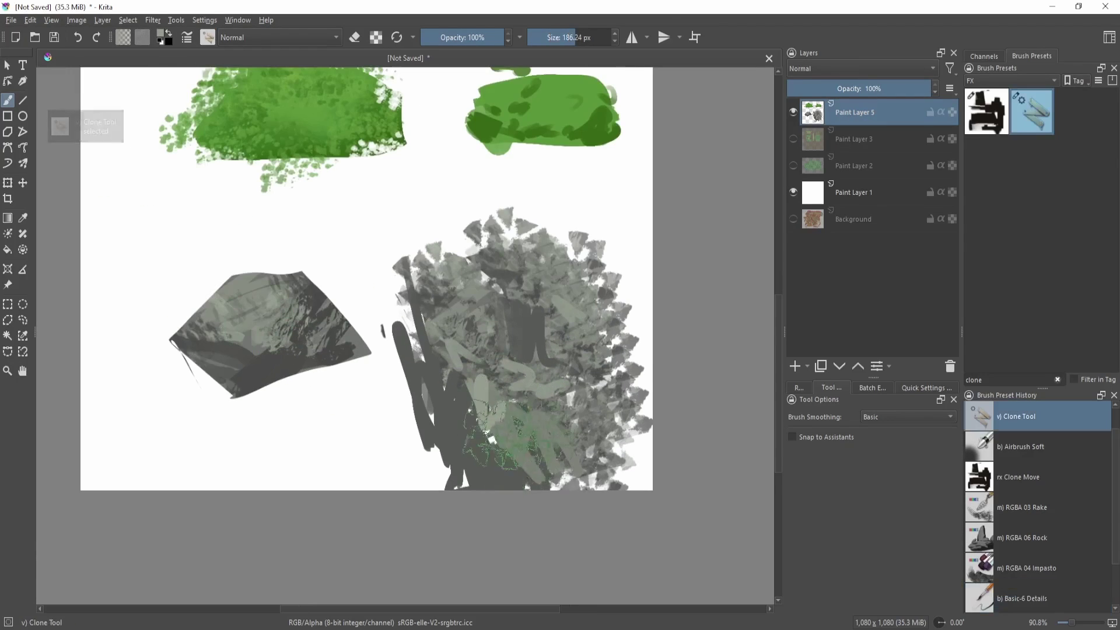
pyautogui.moveTo(606, 254)
pyautogui.mouseDown()
pyautogui.moveTo(563, 204)
pyautogui.moveTo(534, 248)
pyautogui.moveTo(434, 250)
pyautogui.moveTo(400, 440)
pyautogui.moveTo(405, 428)
pyautogui.moveTo(423, 469)
pyautogui.moveTo(396, 534)
pyautogui.mouseUp()
pyautogui.moveTo(493, 439); pyautogui.dragTo(373, 467)
pyautogui.scroll(-3, 600, 368)
pyautogui.scroll(2, 628, 318)
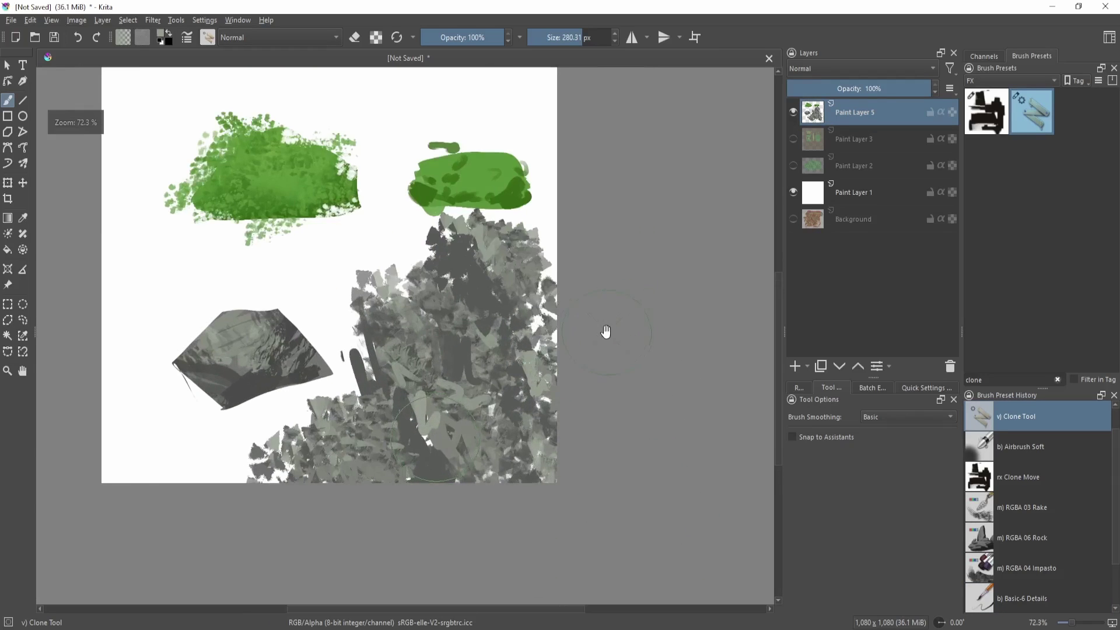
pyautogui.scroll(2, 600, 321)
pyautogui.scroll(-1, 601, 321)
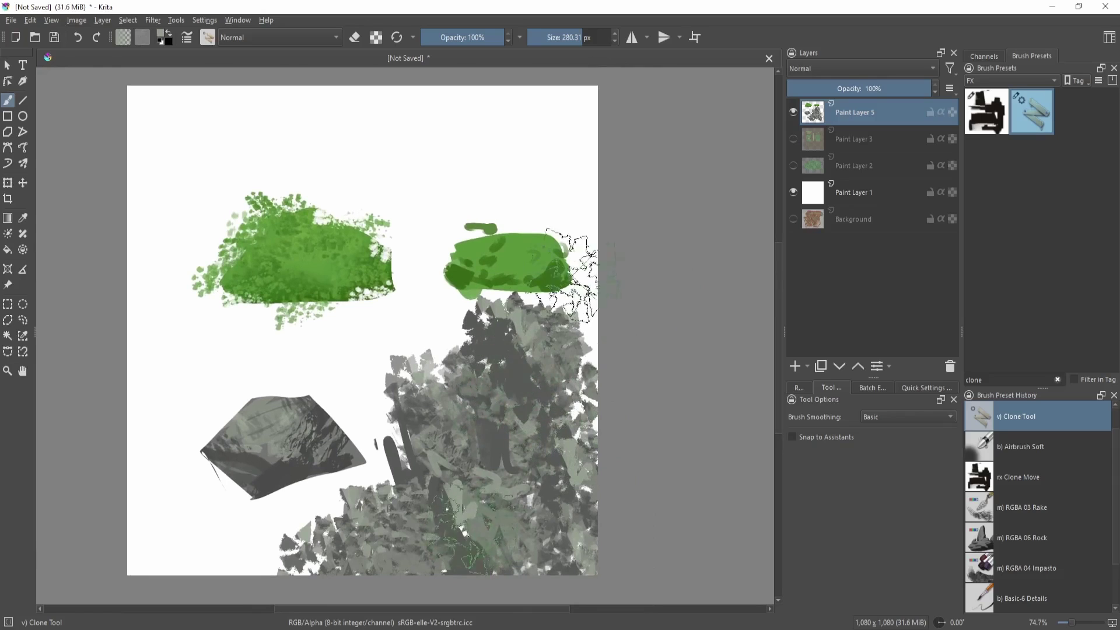
pyautogui.press('F5')
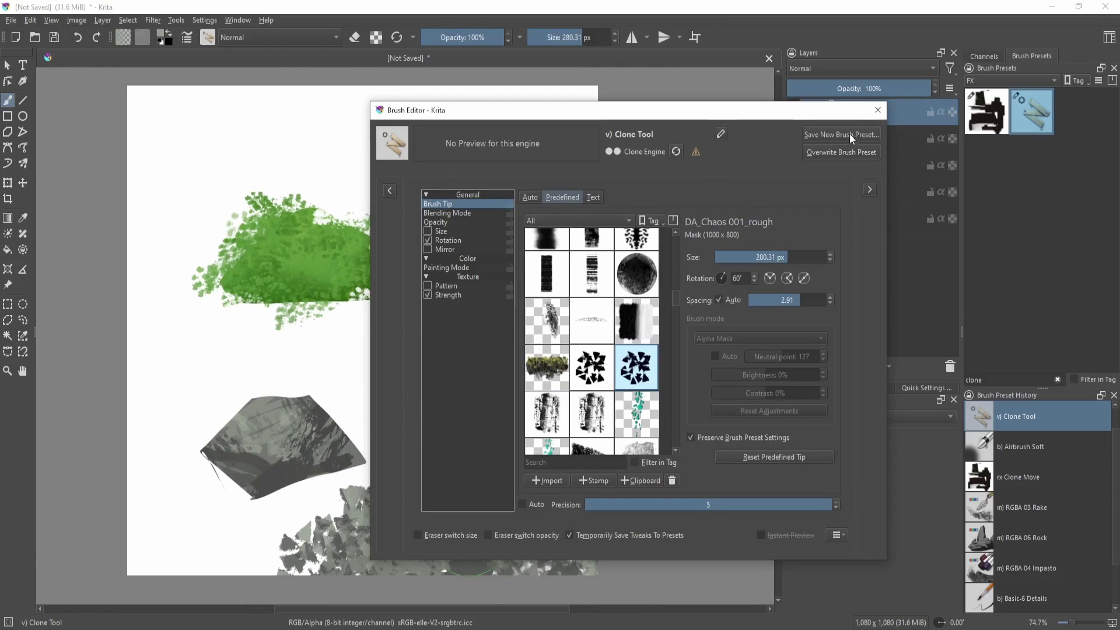
pyautogui.moveTo(703, 112); pyautogui.dragTo(564, 129)
pyautogui.moveTo(435, 395)
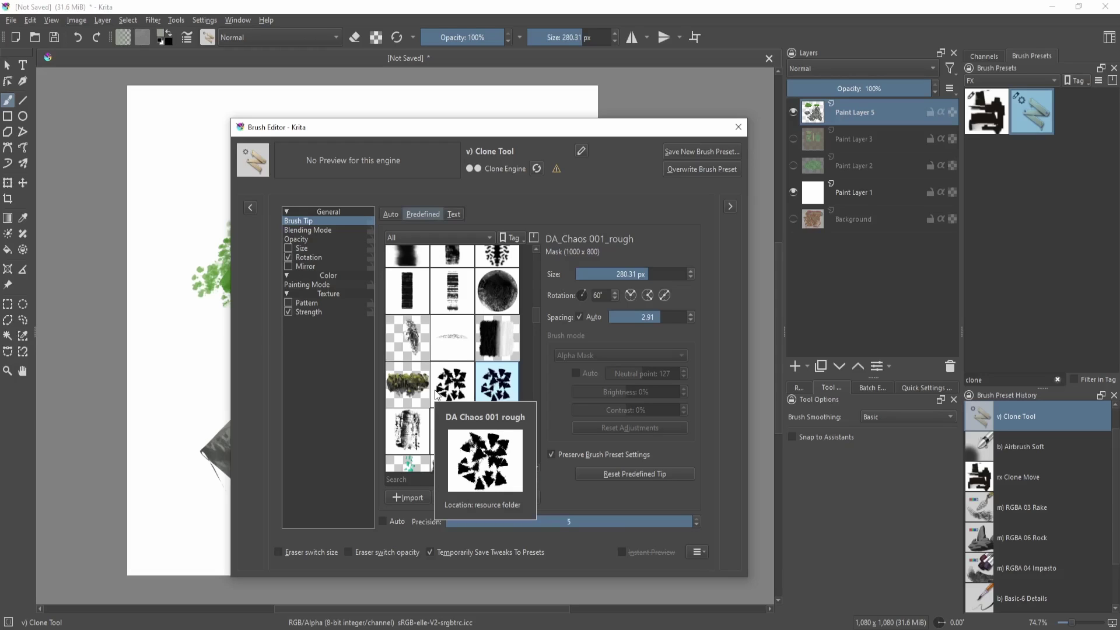
# Switch to the rx mixer brush, clearing the preset search, and adjust its tip.
pyautogui.click(738, 127)
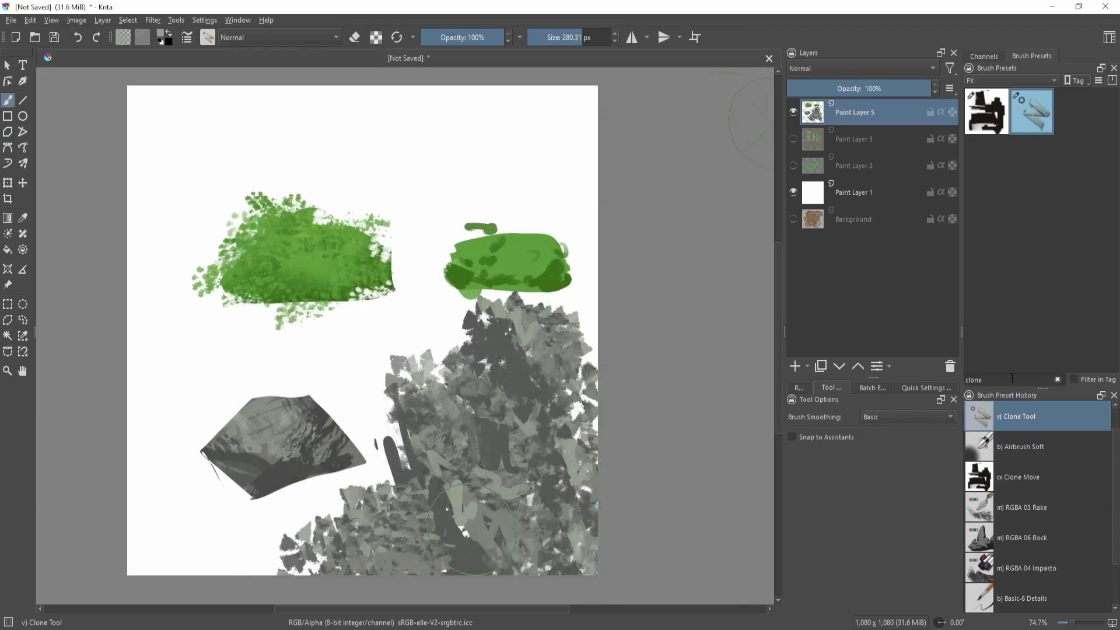
pyautogui.press('BackSpace')
pyautogui.click(1031, 348)
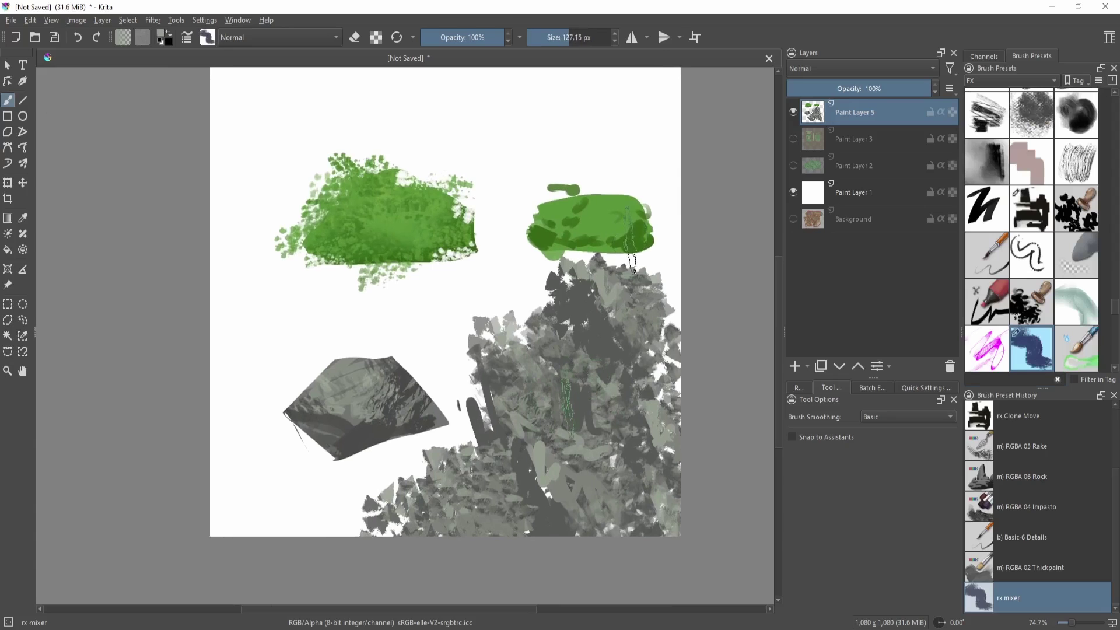
pyautogui.press('F5')
pyautogui.press('F5')
pyautogui.press('-')
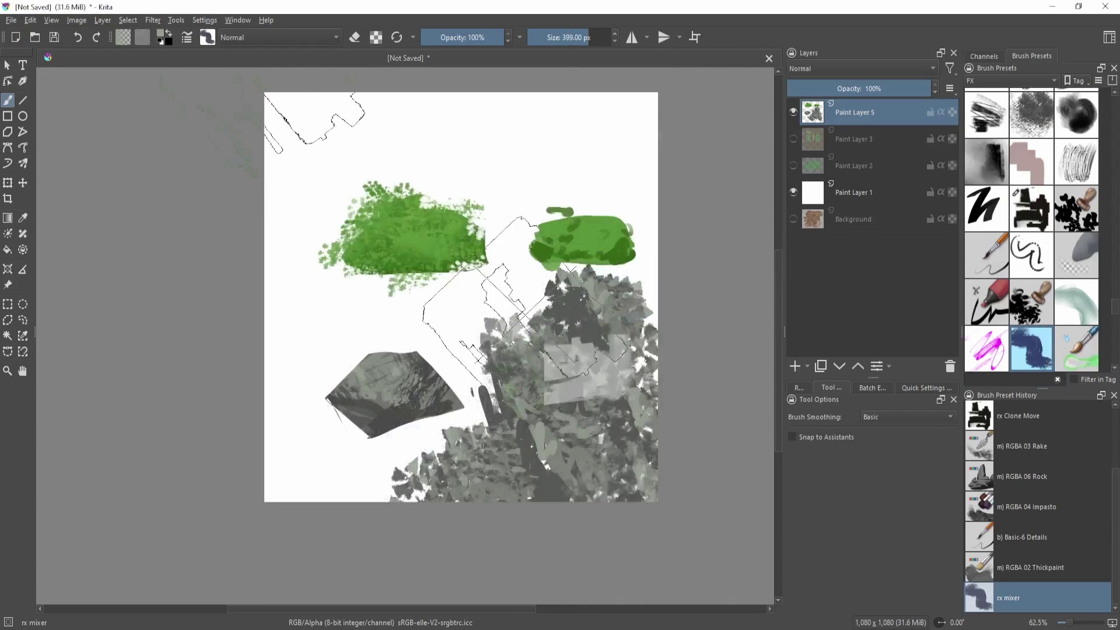
# Shrink the brush to about 94 px and paint grey cloned strokes across the lower left.
pyautogui.keyDown('shift'); pyautogui.moveTo(496, 268); pyautogui.dragTo(429, 156); pyautogui.keyUp('shift')
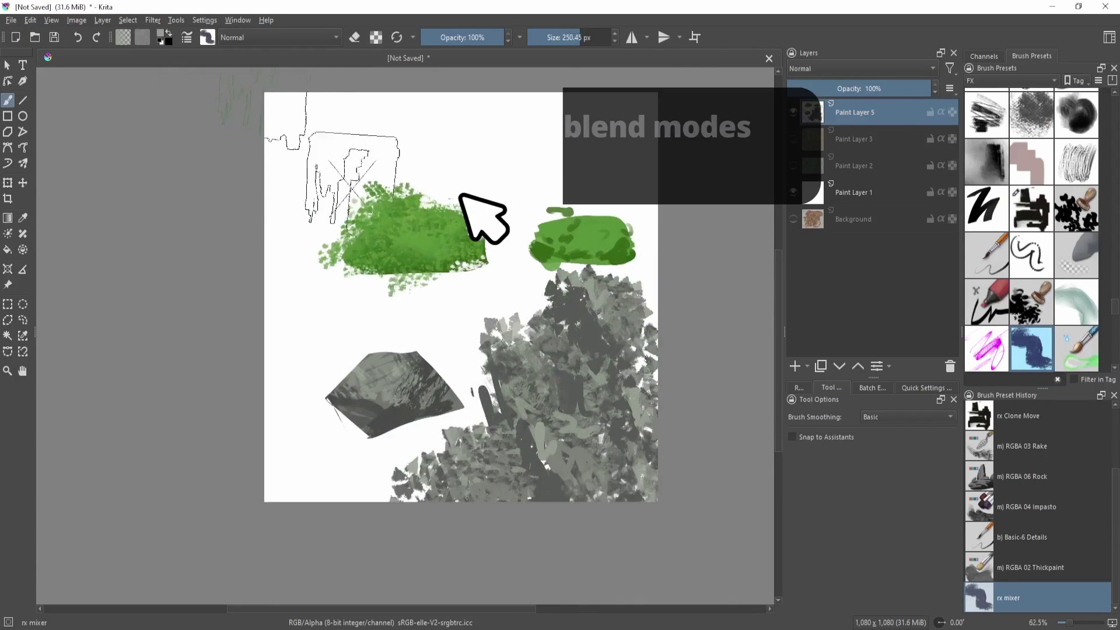
pyautogui.scroll(2, 356, 158)
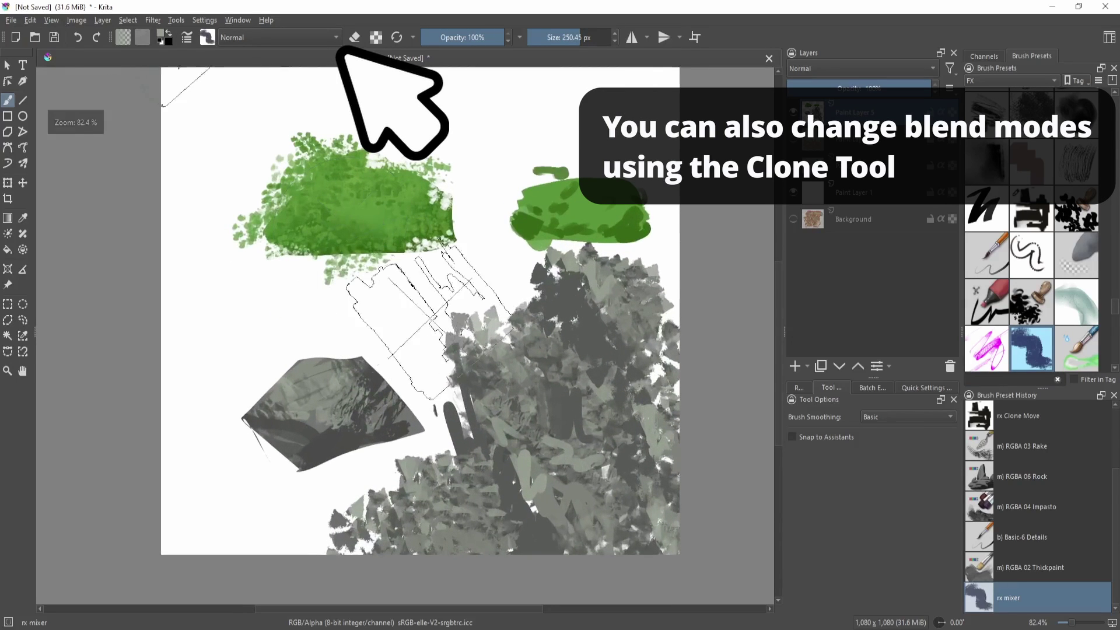
pyautogui.moveTo(440, 309)
pyautogui.keyDown('shift'); pyautogui.mouseDown()
pyautogui.moveTo(522, 382)
pyautogui.moveTo(513, 467)
pyautogui.moveTo(659, 525)
pyautogui.mouseUp(); pyautogui.keyUp('shift')
pyautogui.keyDown('shift'); pyautogui.moveTo(490, 455); pyautogui.dragTo(417, 361); pyautogui.keyUp('shift')
pyautogui.moveTo(309, 412); pyautogui.dragTo(356, 484)
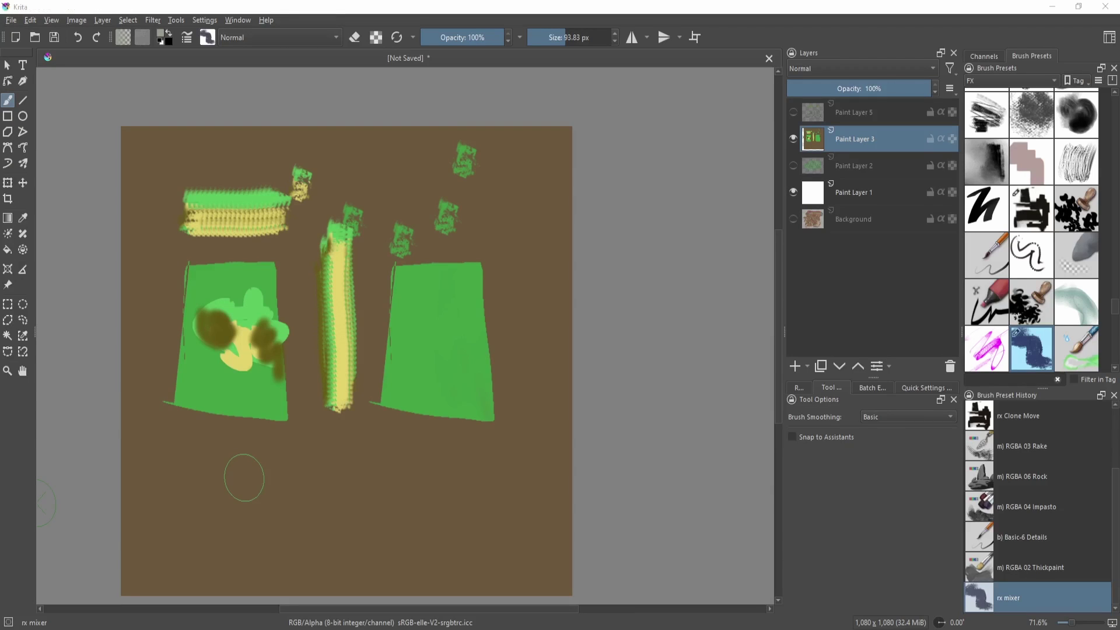
# Select the clone brush preset via a 'clone' search and give it the Jackpack_Knife tip.
pyautogui.moveTo(525, 350)
pyautogui.mouseDown()
pyautogui.moveTo(500, 370)
pyautogui.moveTo(512, 380)
pyautogui.mouseUp()
pyautogui.press(',')
pyautogui.click(992, 381)
pyautogui.write('c')
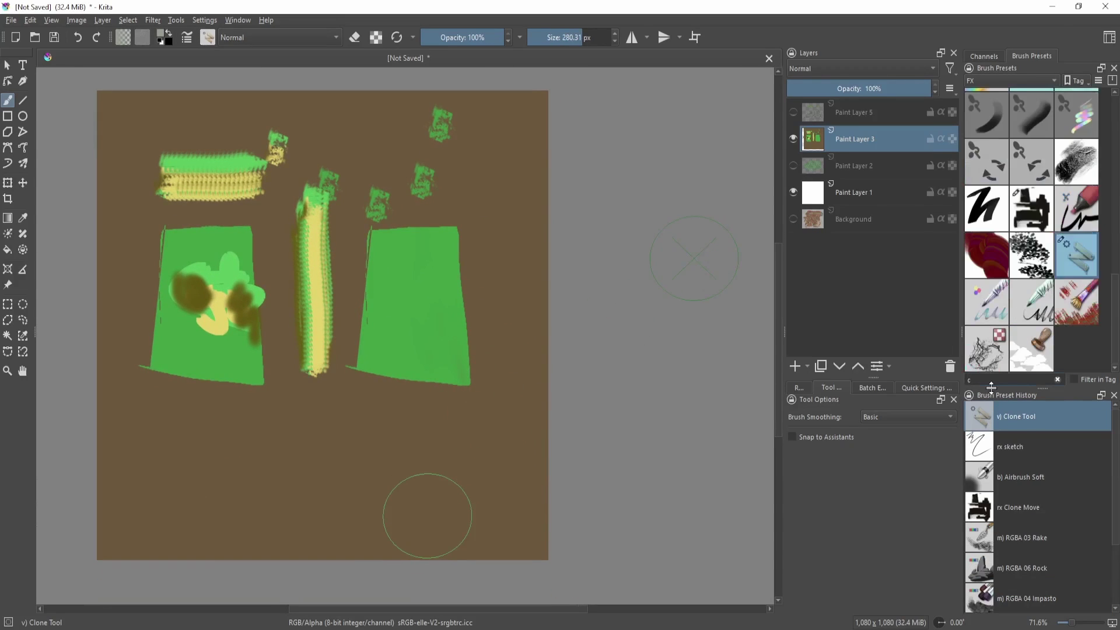
pyautogui.write('lone')
pyautogui.press('F5')
pyautogui.moveTo(536, 322); pyautogui.dragTo(542, 377)
pyautogui.click(458, 385)
pyautogui.press('F5')
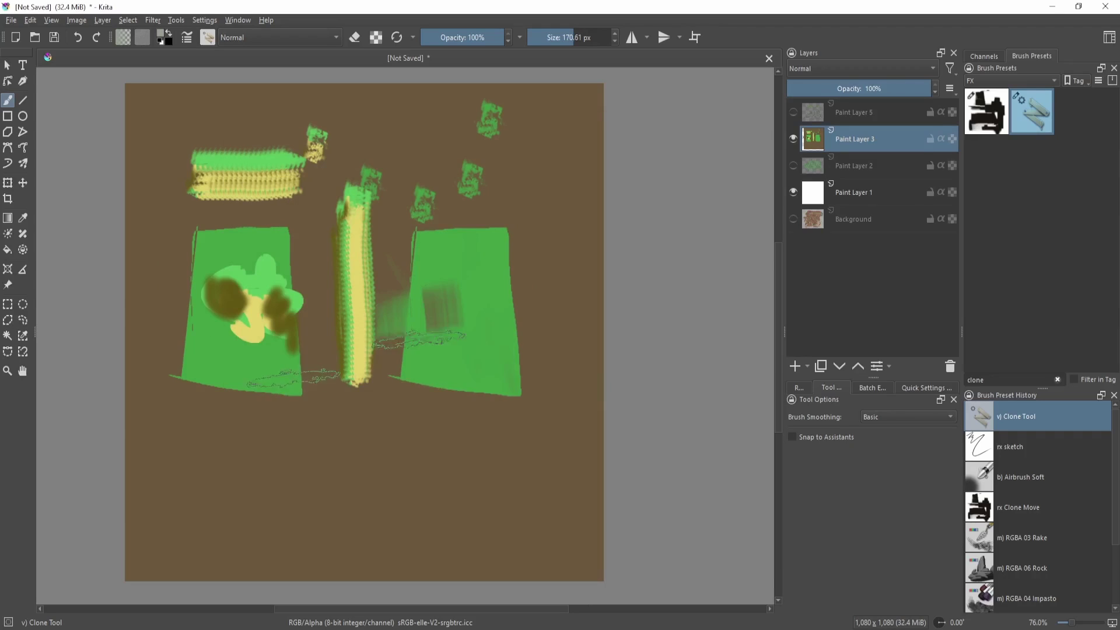
# Test clone strokes on the right green panel and below the middle column, undoing each.
pyautogui.moveTo(420, 408)
pyautogui.mouseDown()
pyautogui.moveTo(461, 356)
pyautogui.moveTo(533, 458)
pyautogui.mouseUp()
pyautogui.hotkey('ctrl', 'z')
pyautogui.moveTo(315, 332)
pyautogui.mouseDown()
pyautogui.moveTo(350, 566)
pyautogui.moveTo(362, 560)
pyautogui.mouseUp()
pyautogui.hotkey('ctrl', 'z')
pyautogui.press('v')
pyautogui.moveTo(348, 442)
pyautogui.mouseDown()
pyautogui.moveTo(492, 442)
pyautogui.moveTo(413, 395)
pyautogui.moveTo(380, 541)
pyautogui.moveTo(257, 539)
pyautogui.moveTo(403, 496)
pyautogui.moveTo(529, 396)
pyautogui.moveTo(541, 370)
pyautogui.moveTo(495, 351)
pyautogui.moveTo(497, 305)
pyautogui.moveTo(535, 357)
pyautogui.moveTo(590, 347)
pyautogui.moveTo(579, 231)
pyautogui.moveTo(435, 262)
pyautogui.moveTo(488, 321)
pyautogui.moveTo(534, 344)
pyautogui.mouseUp()
pyautogui.press('b')
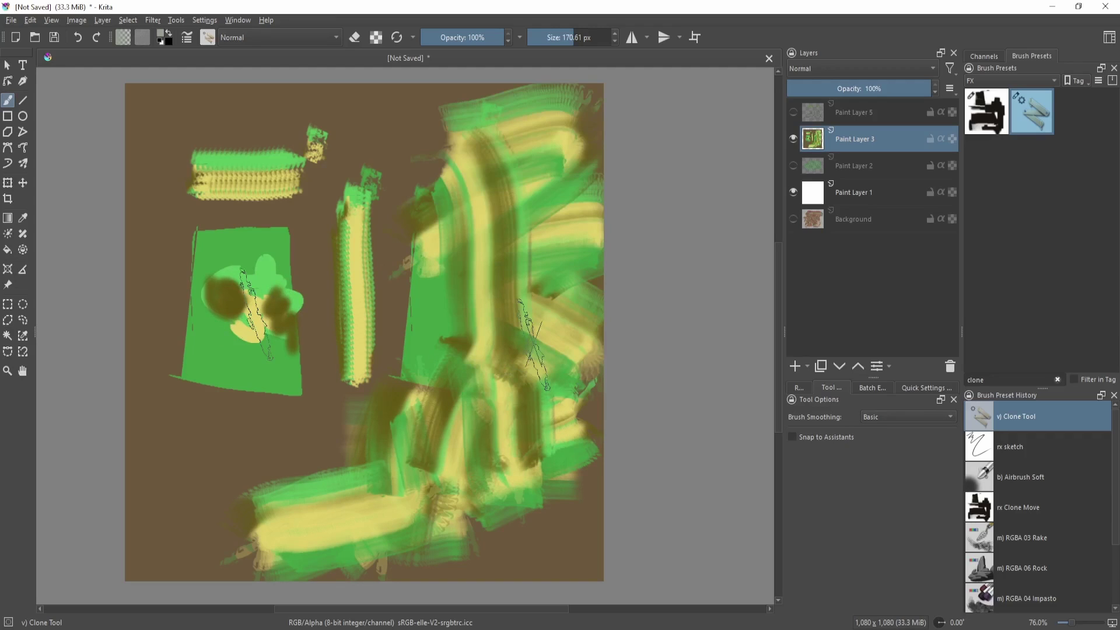
# Undo the remaining clone strokes, including the blurred lower-right one, and reset canvas rotation.
pyautogui.moveTo(534, 344); pyautogui.dragTo(633, 167)
pyautogui.hotkey('ctrl', 'z')
pyautogui.hotkey('ctrl', 'z')
pyautogui.hotkey('ctrl', 'z')
pyautogui.hotkey('ctrl', 'z')
pyautogui.hotkey('ctrl', 'z')
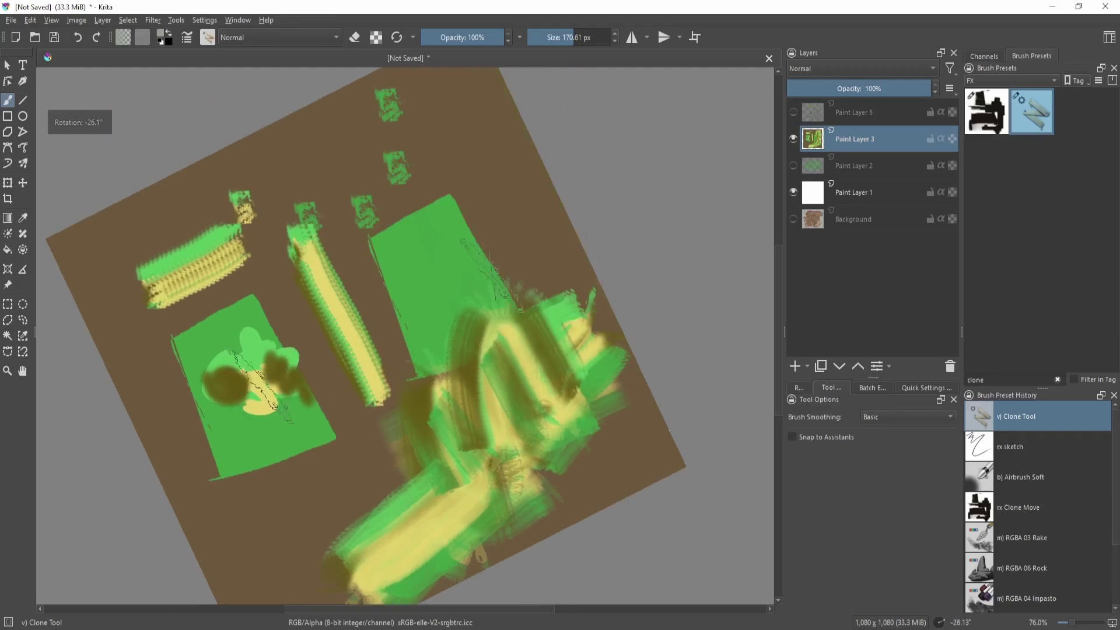
pyautogui.hotkey('ctrl', 'z')
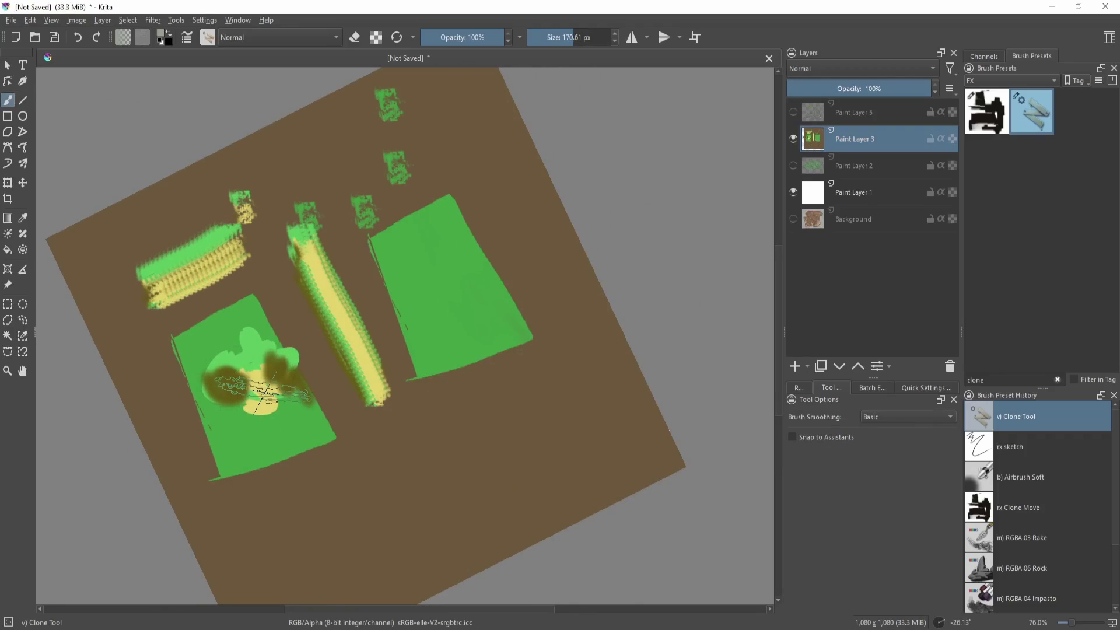
pyautogui.press('5')
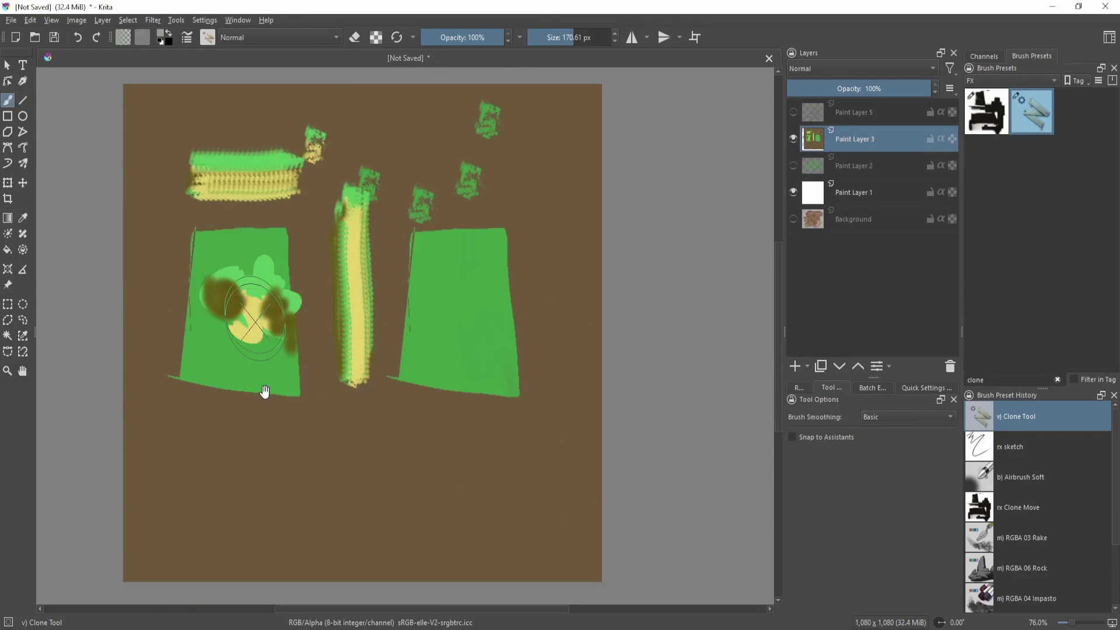
pyautogui.moveTo(506, 305); pyautogui.dragTo(505, 335)
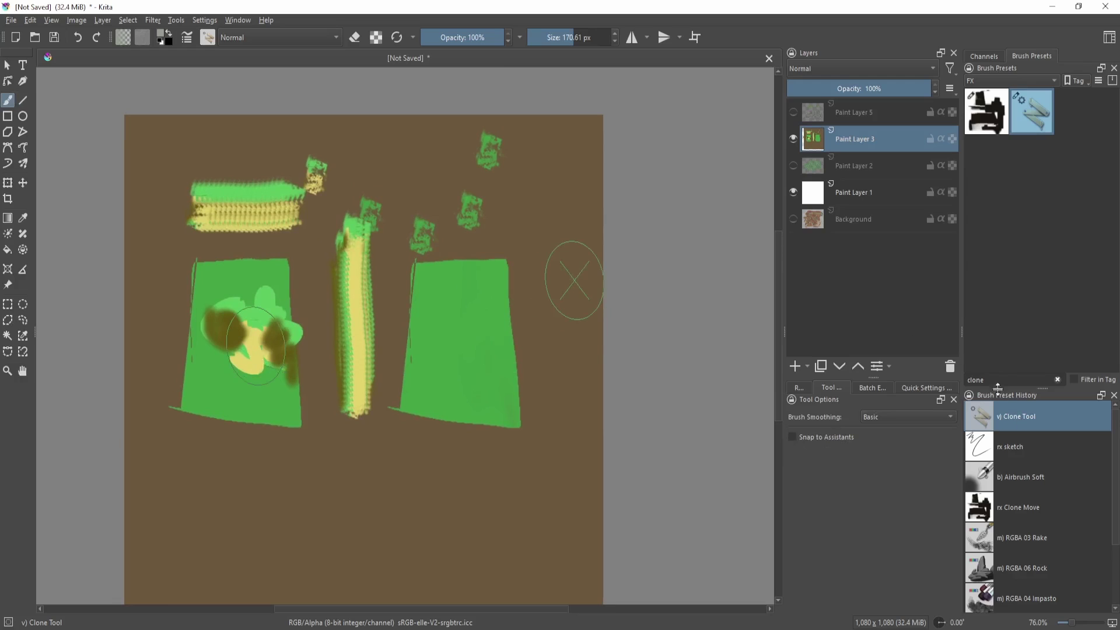
# Choose the RGBA 01 Thick-dry brush via an 'rgba' search and paint green at the lower right.
pyautogui.doubleClick(973, 380)
pyautogui.write('rgba')
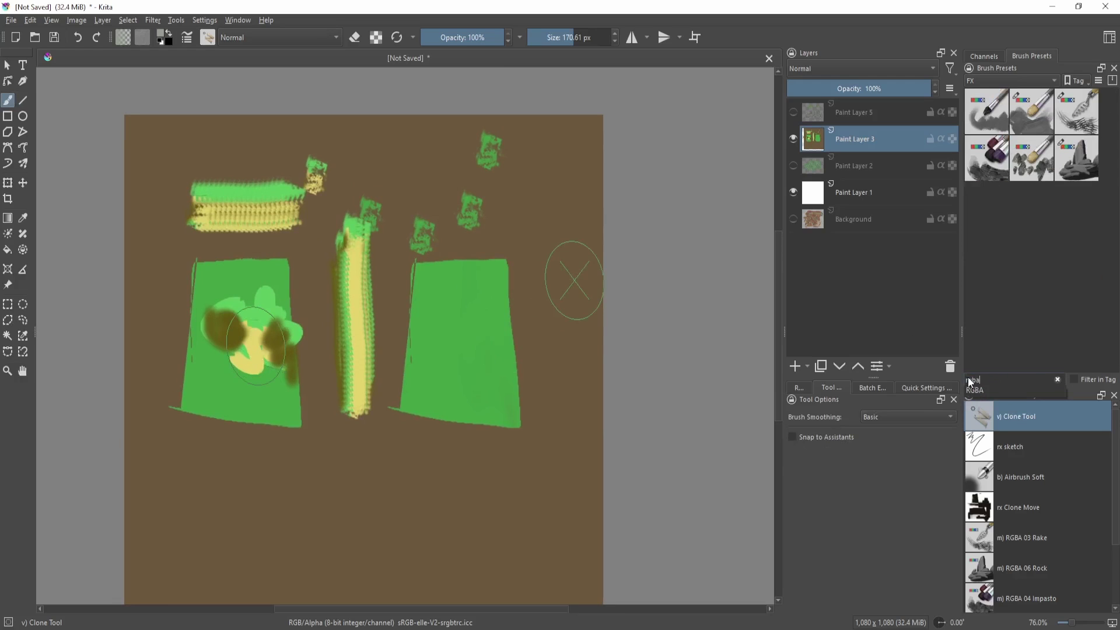
pyautogui.click(987, 113)
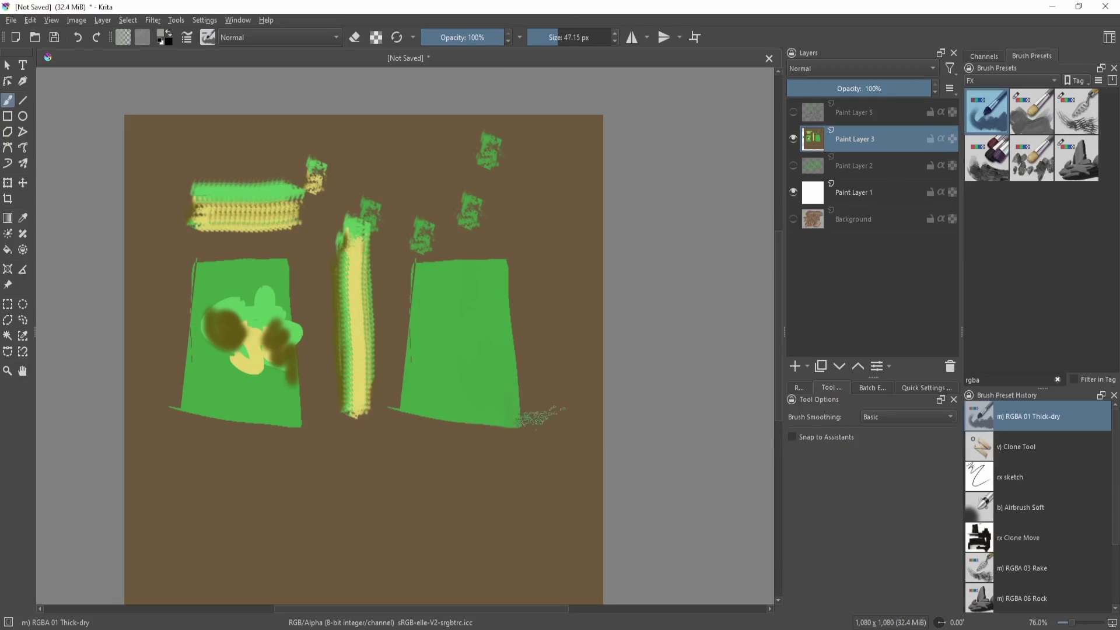
pyautogui.rightClick(493, 376)
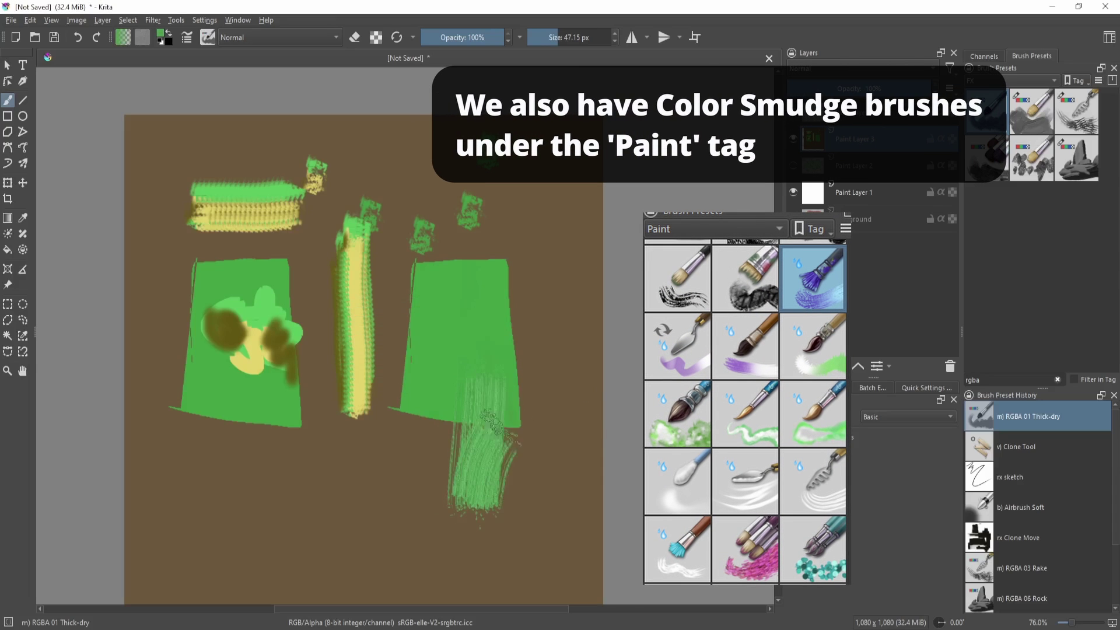
pyautogui.moveTo(484, 514); pyautogui.dragTo(574, 450)
# Enlarge the brush to about 124 px and paint a broad green band across the lower canvas.
pyautogui.press('4')
pyautogui.press('4')
pyautogui.press('-')
pyautogui.press(']')
pyautogui.moveTo(336, 514); pyautogui.dragTo(607, 377)
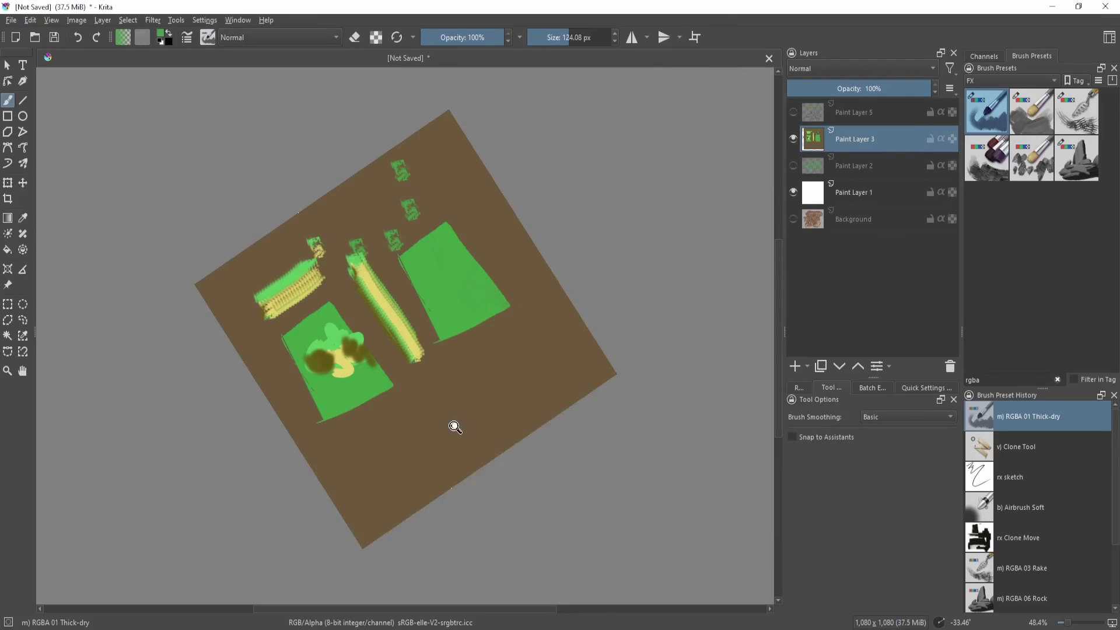
# Paint a yellow band across the lower canvas, then brush green back over it.
pyautogui.hotkey('shift', 'i')
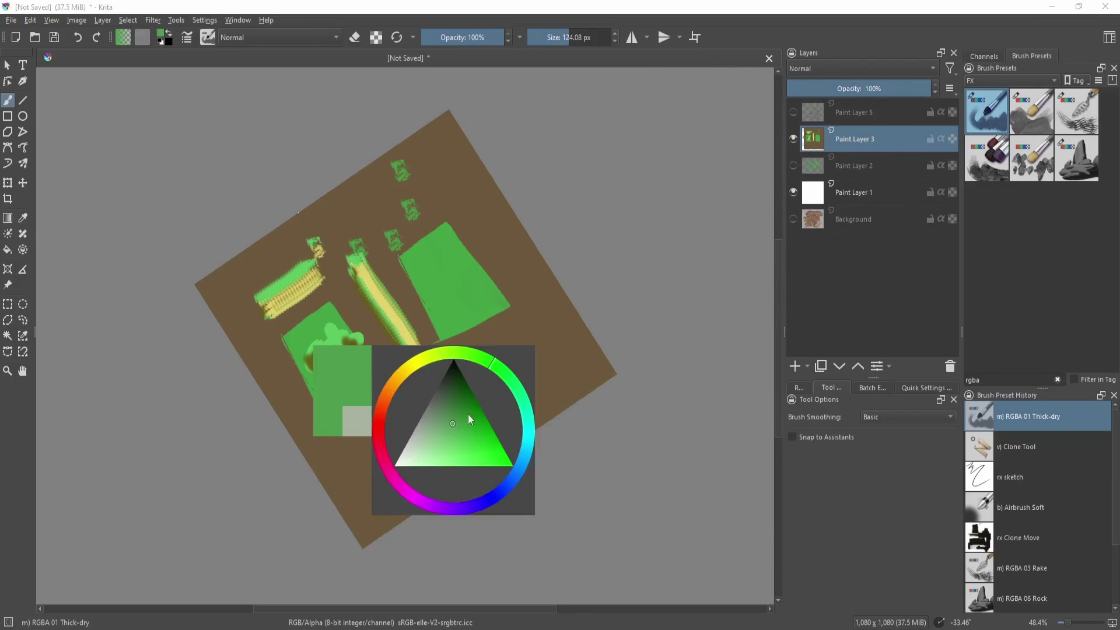
pyautogui.moveTo(463, 389); pyautogui.dragTo(471, 423)
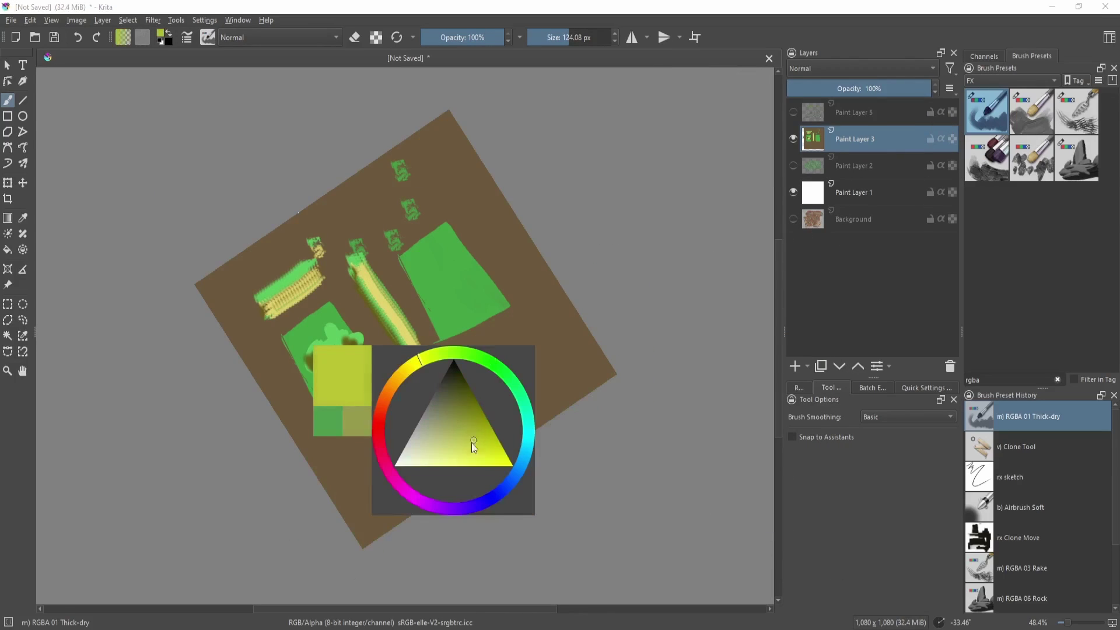
pyautogui.press(']')
pyautogui.moveTo(379, 525)
pyautogui.mouseDown()
pyautogui.moveTo(408, 484)
pyautogui.moveTo(606, 379)
pyautogui.mouseUp()
pyautogui.hotkey('shift', 'i')
pyautogui.click(460, 424)
pyautogui.moveTo(361, 525); pyautogui.dragTo(520, 408)
pyautogui.scroll(2, 520, 408)
# Switch from the rx mixer brush to the clone brush and reset the canvas rotation.
pyautogui.rightClick(475, 426)
pyautogui.click(385, 463)
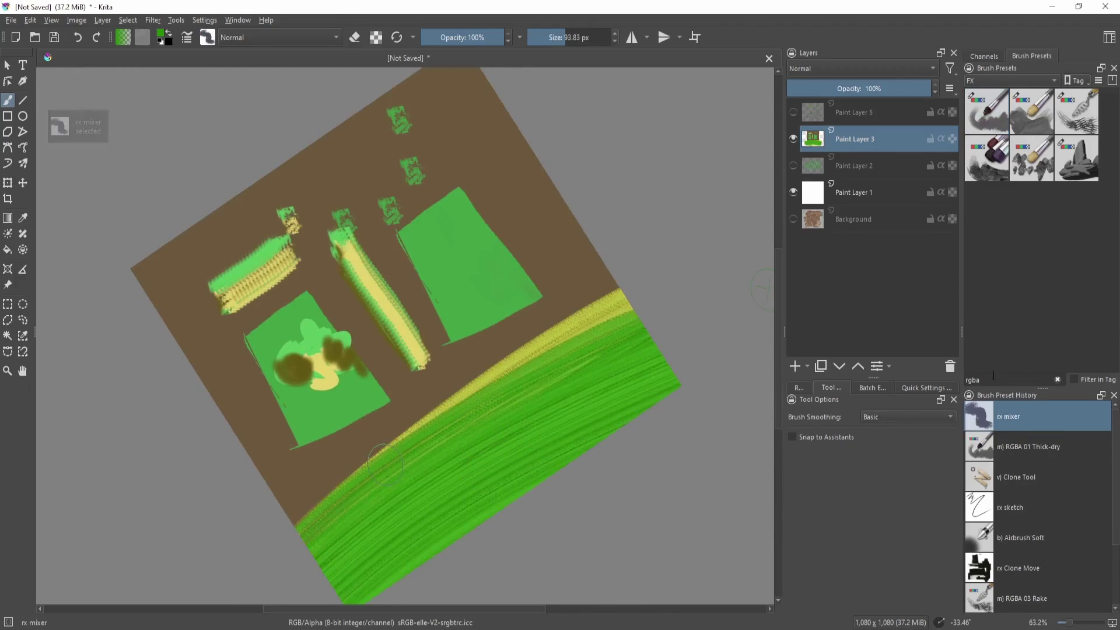
pyautogui.click(1026, 476)
pyautogui.scroll(4, 430, 461)
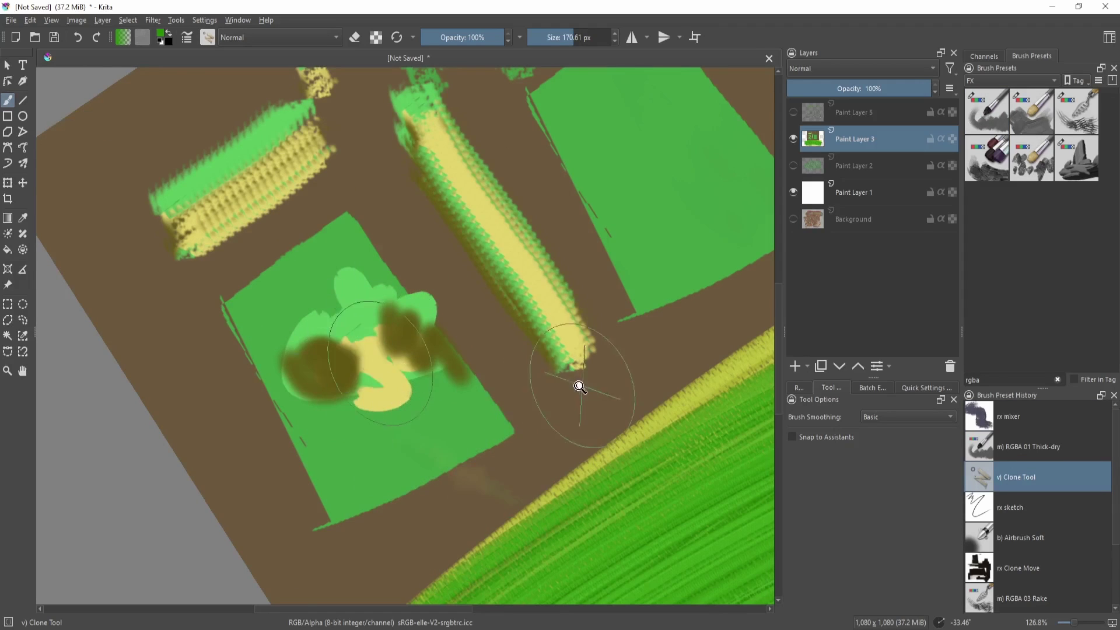
pyautogui.press('5')
pyautogui.scroll(-2, 498, 350)
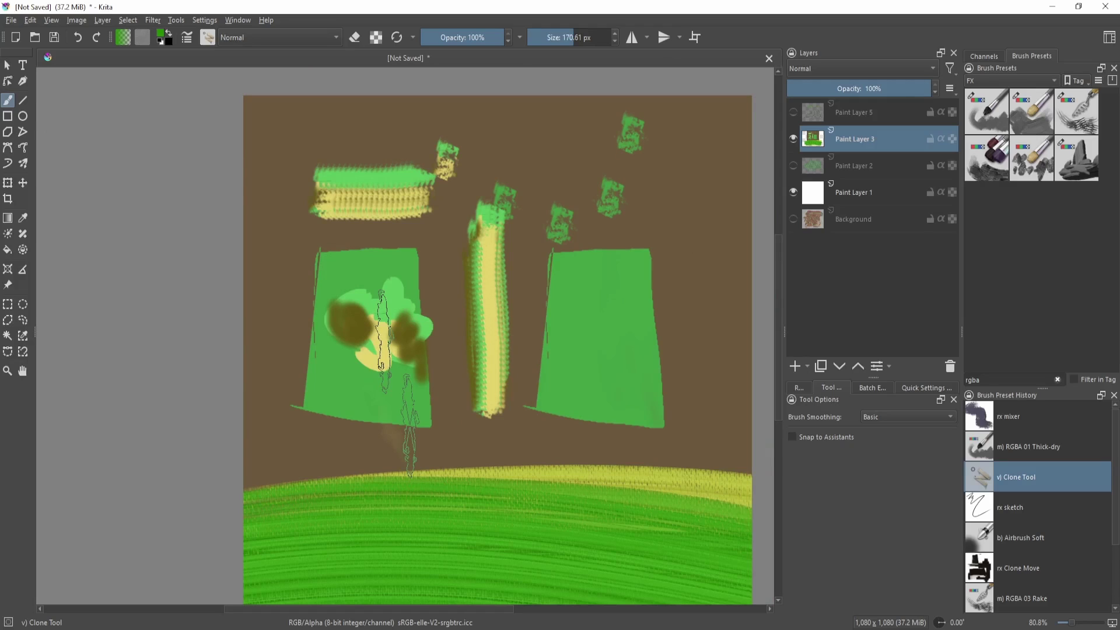
# Clone the yellow-green block onto the grass as a trial, then undo it.
pyautogui.moveTo(542, 345); pyautogui.dragTo(464, 317)
pyautogui.moveTo(350, 409)
pyautogui.mouseDown()
pyautogui.moveTo(483, 414)
pyautogui.moveTo(583, 426)
pyautogui.moveTo(371, 458)
pyautogui.moveTo(600, 490)
pyautogui.moveTo(448, 474)
pyautogui.moveTo(326, 481)
pyautogui.moveTo(420, 481)
pyautogui.moveTo(478, 452)
pyautogui.mouseUp()
pyautogui.hotkey('ctrl', 'z')
pyautogui.scroll(2, 601, 368)
pyautogui.scroll(-4, 571, 393)
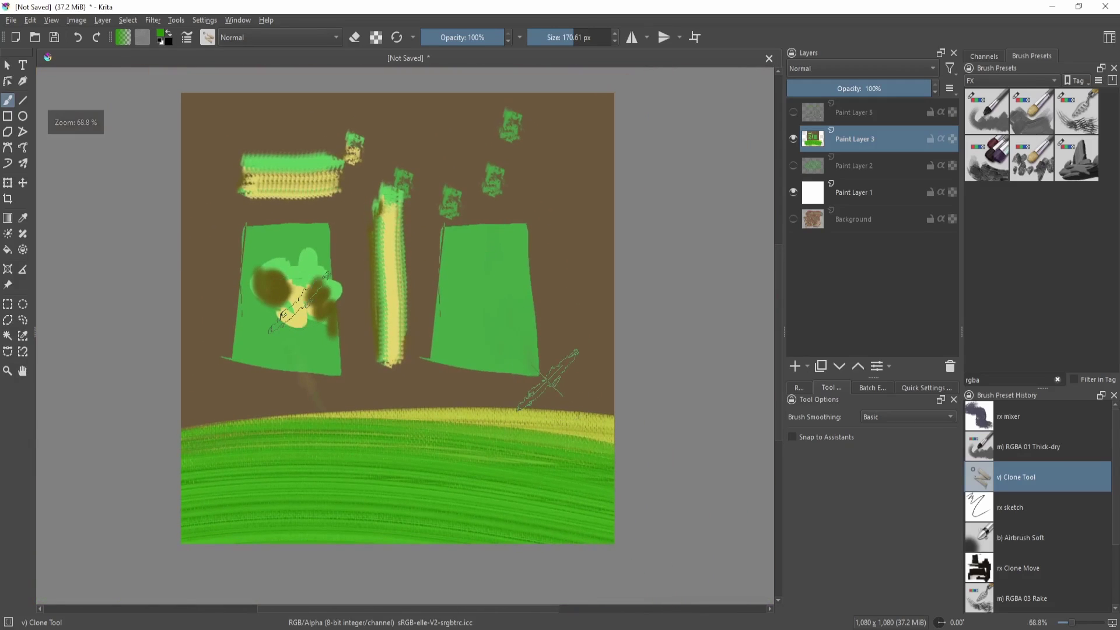